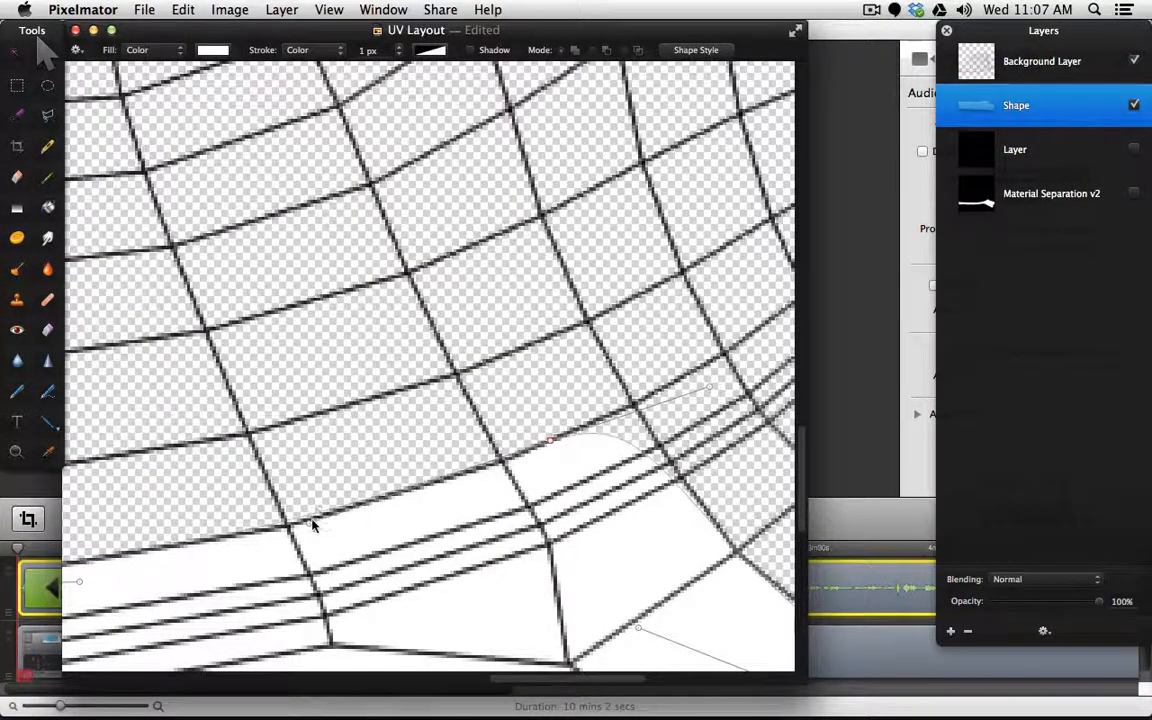
Adjust the curve handle on the white shape's upper edge to follow the wireframe line near its peak.
{"action": "left_click_drag", "start_coordinate": [310, 527], "coordinate": [310, 536]}
{"action": "scroll", "coordinate": [386, 489], "scroll_direction": "down", "scroll_amount": 5}
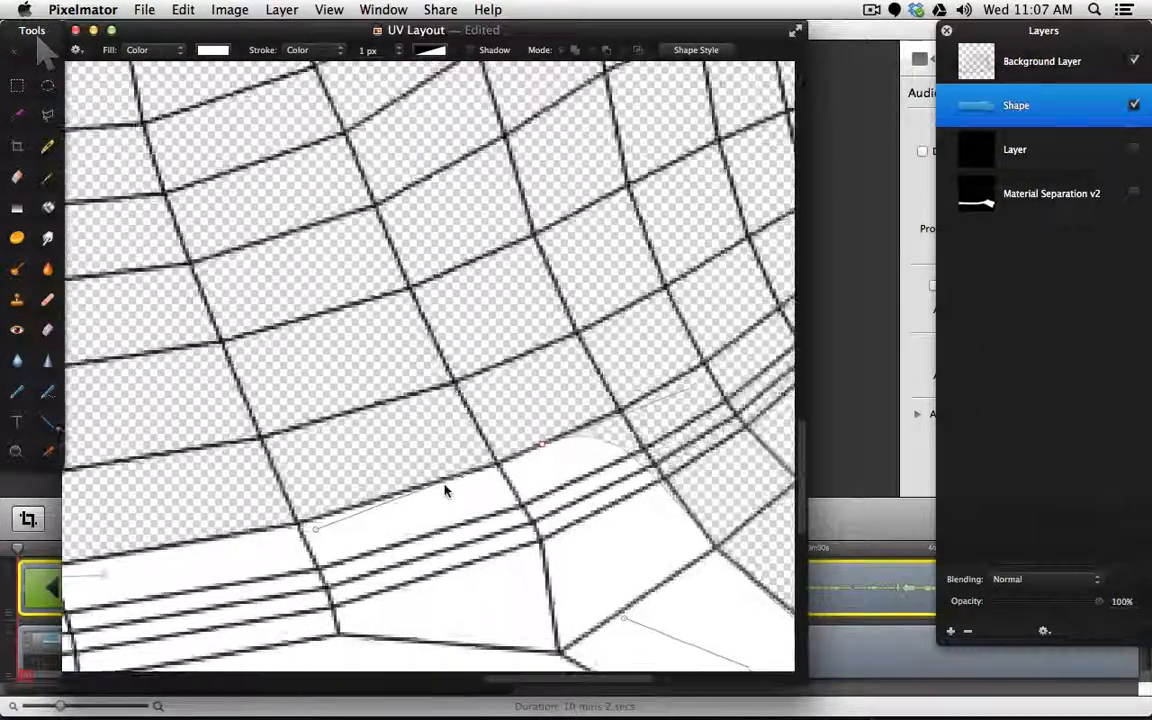
{"action": "scroll", "coordinate": [336, 503], "scroll_direction": "down", "scroll_amount": 2}
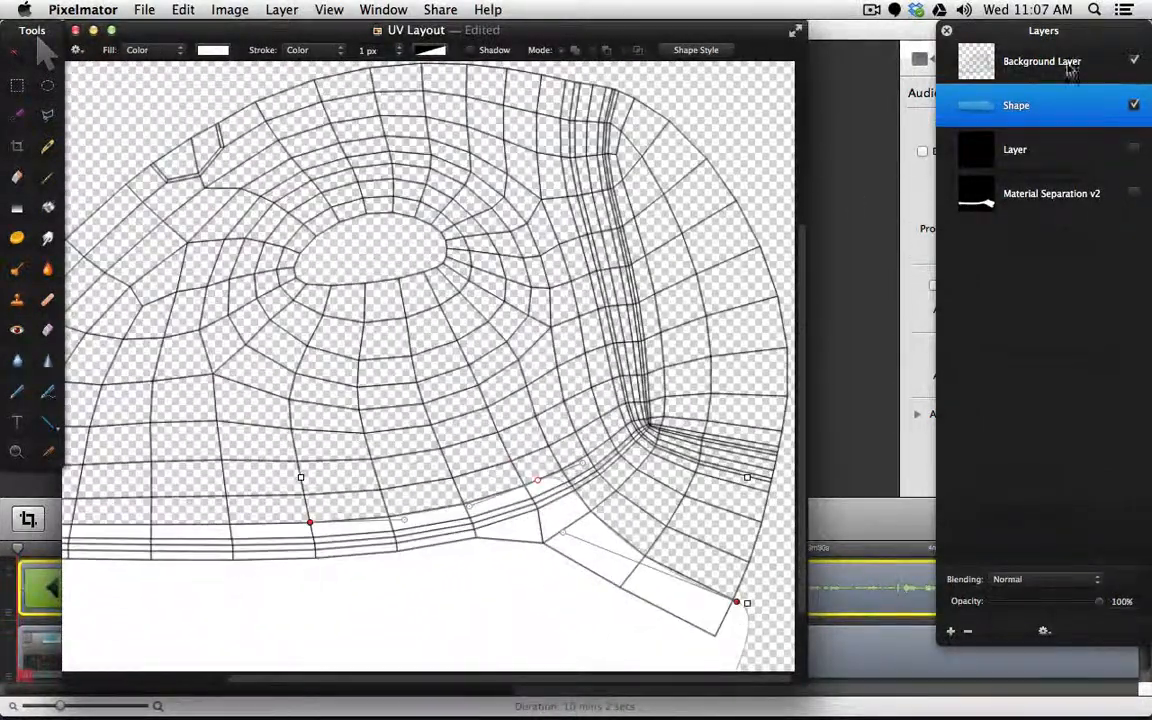
Hide the wireframe Background Layer and show the black Layer behind the white shape.
{"action": "left_click", "coordinate": [1135, 62]}
{"action": "left_click", "coordinate": [1134, 149]}
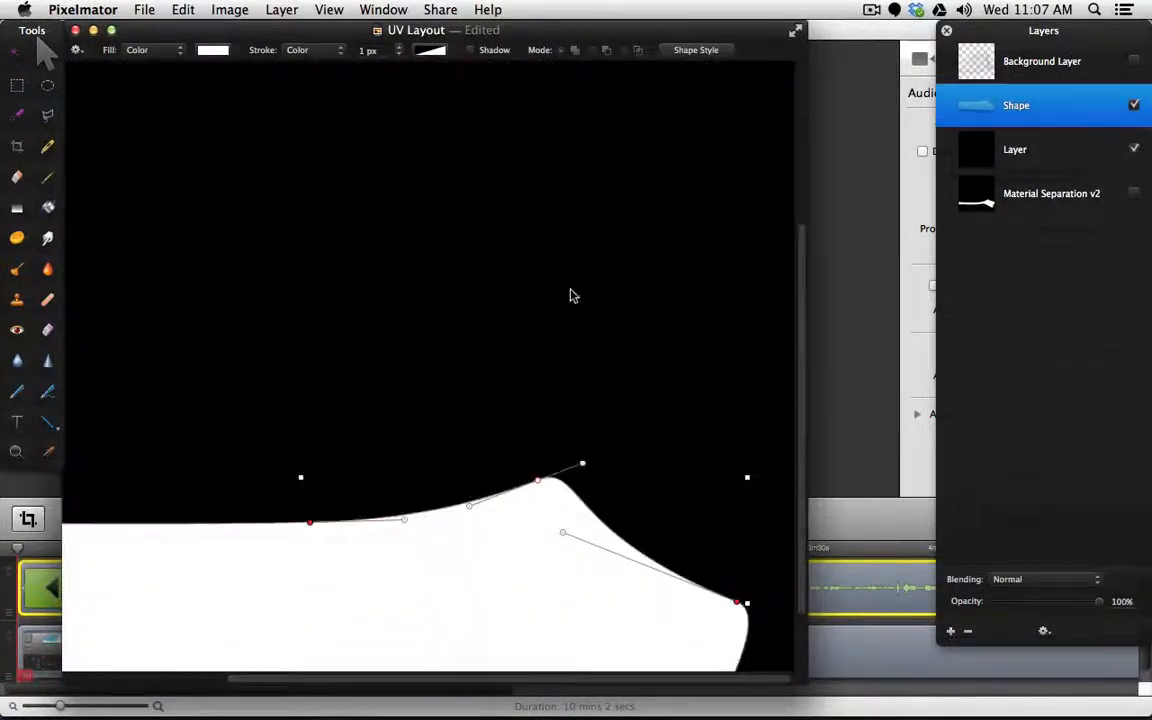
{"action": "scroll", "coordinate": [571, 293], "scroll_direction": "down", "scroll_amount": 2}
Export the black-and-white mask as a PNG over the existing Material Separation v2 file in the Iron folder.
{"action": "left_click", "coordinate": [145, 9]}
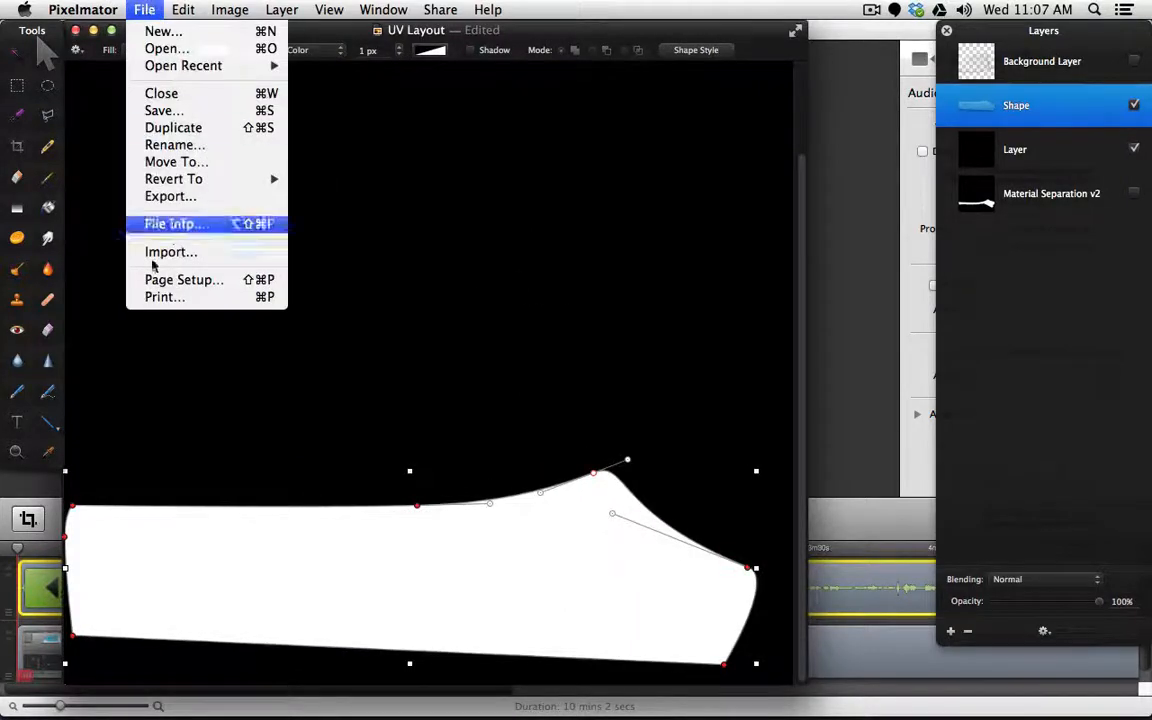
{"action": "left_click", "coordinate": [168, 194]}
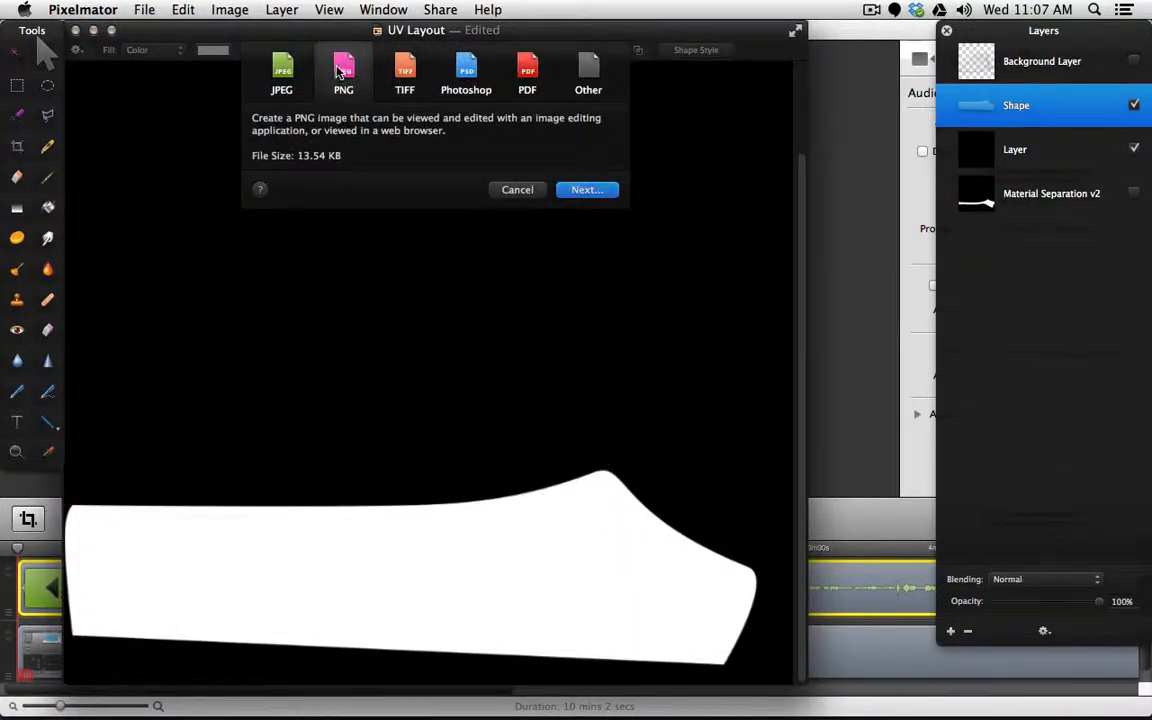
{"action": "left_click", "coordinate": [605, 190]}
{"action": "left_click", "coordinate": [443, 262]}
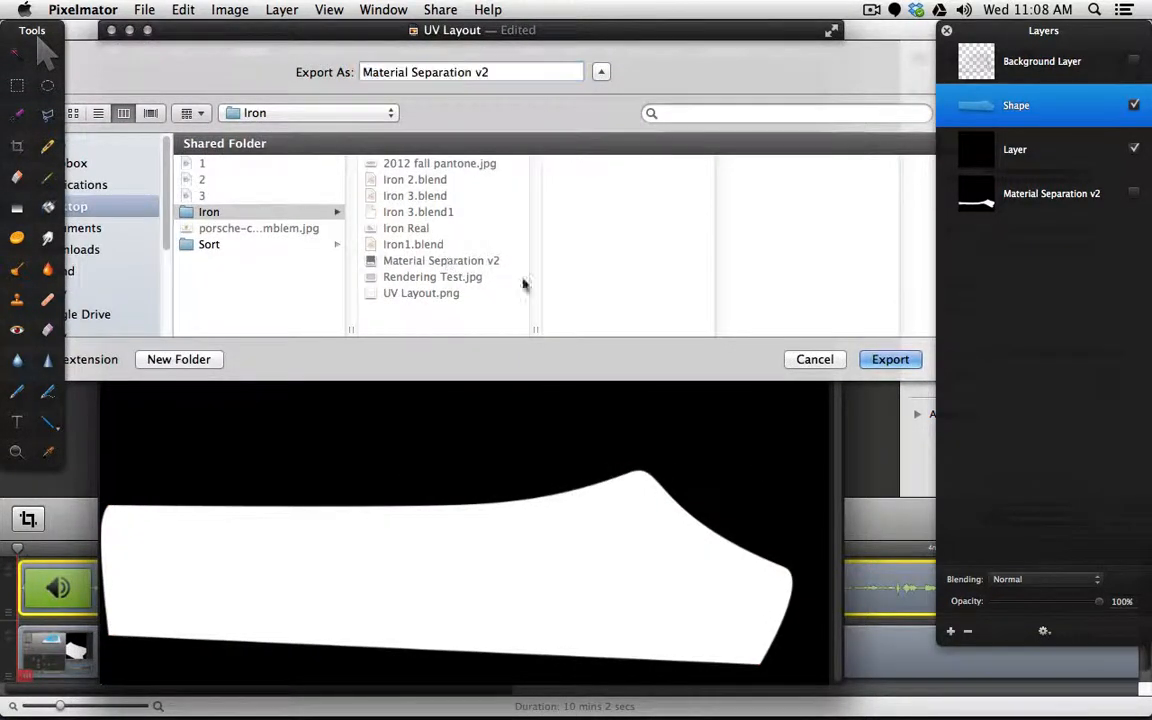
{"action": "left_click", "coordinate": [885, 358]}
{"action": "left_click", "coordinate": [602, 150]}
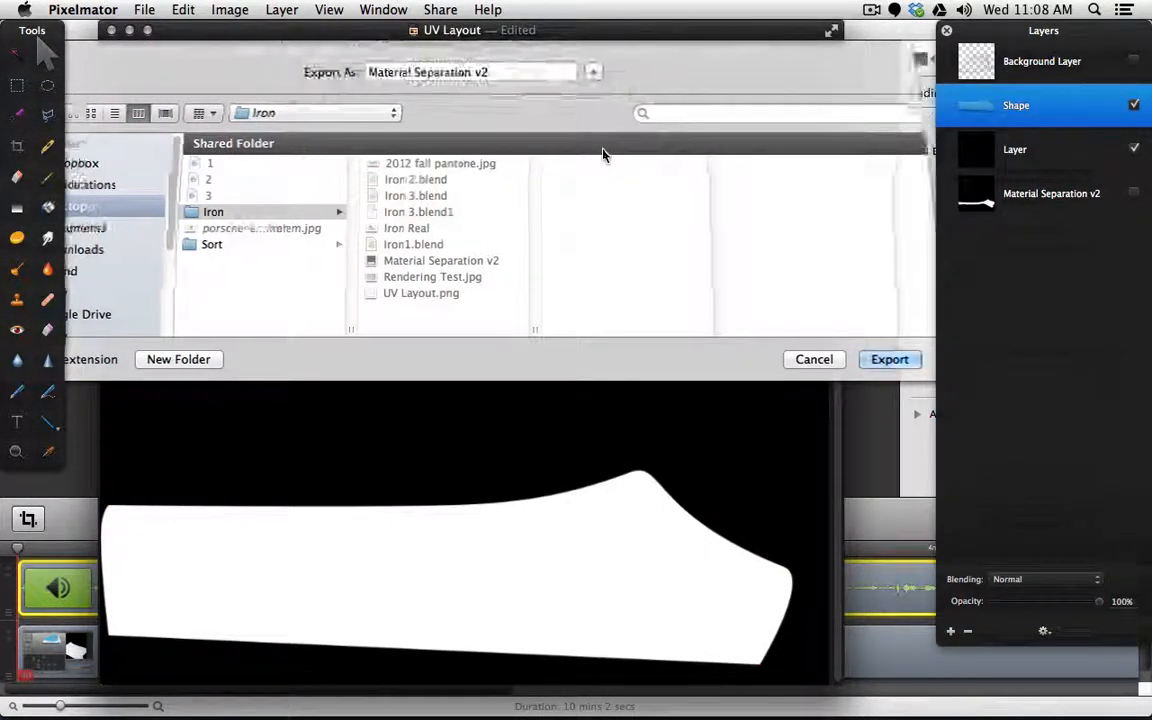
Switch to Blender, reload the Material Separation v2 image and return the iron to Object Mode.
{"action": "key", "text": "super+Tab"}
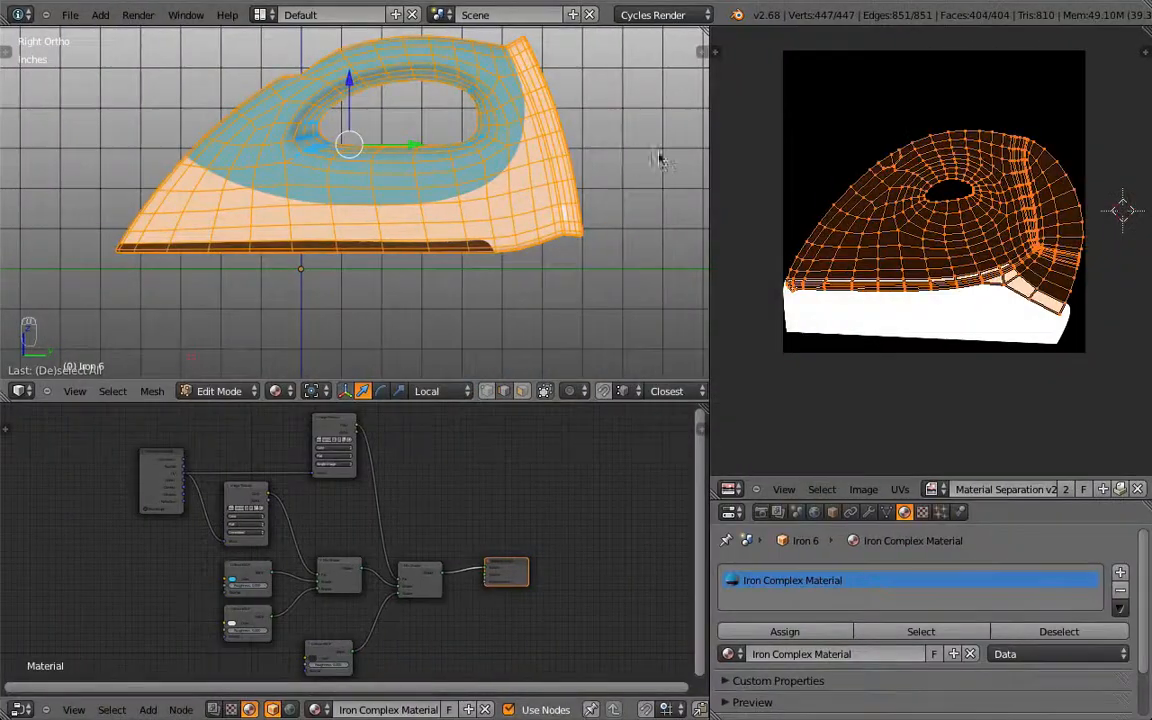
{"action": "left_click", "coordinate": [864, 490]}
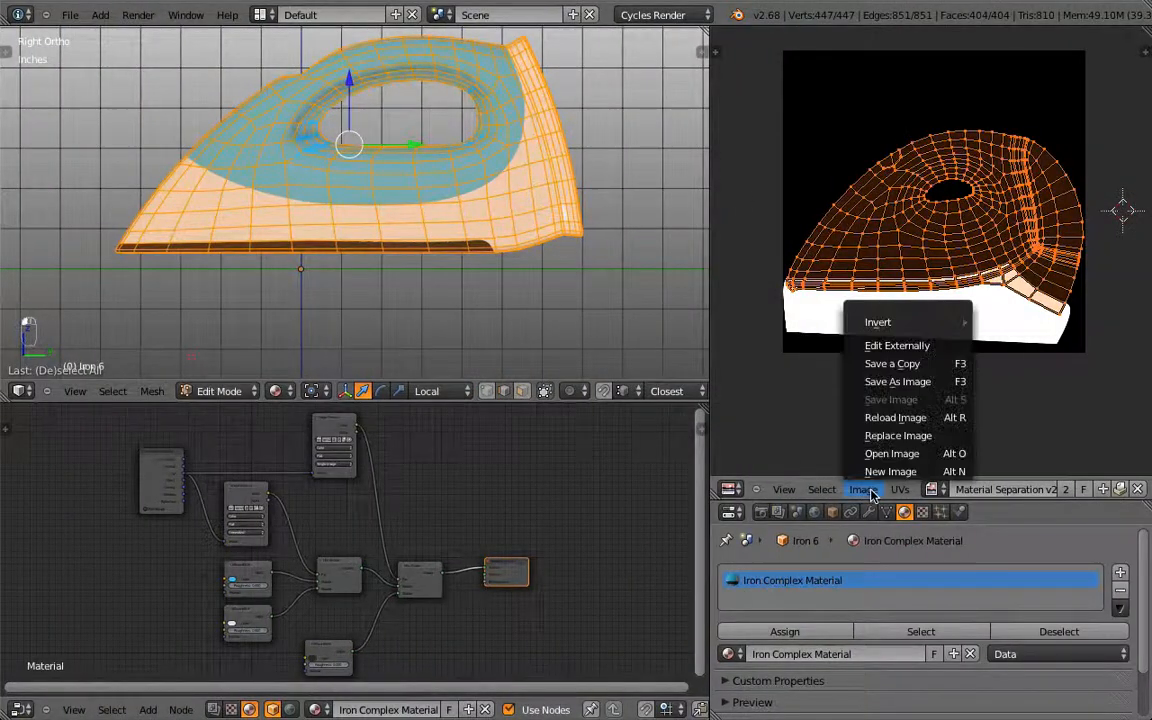
{"action": "left_click", "coordinate": [910, 418]}
{"action": "key", "text": "Tab"}
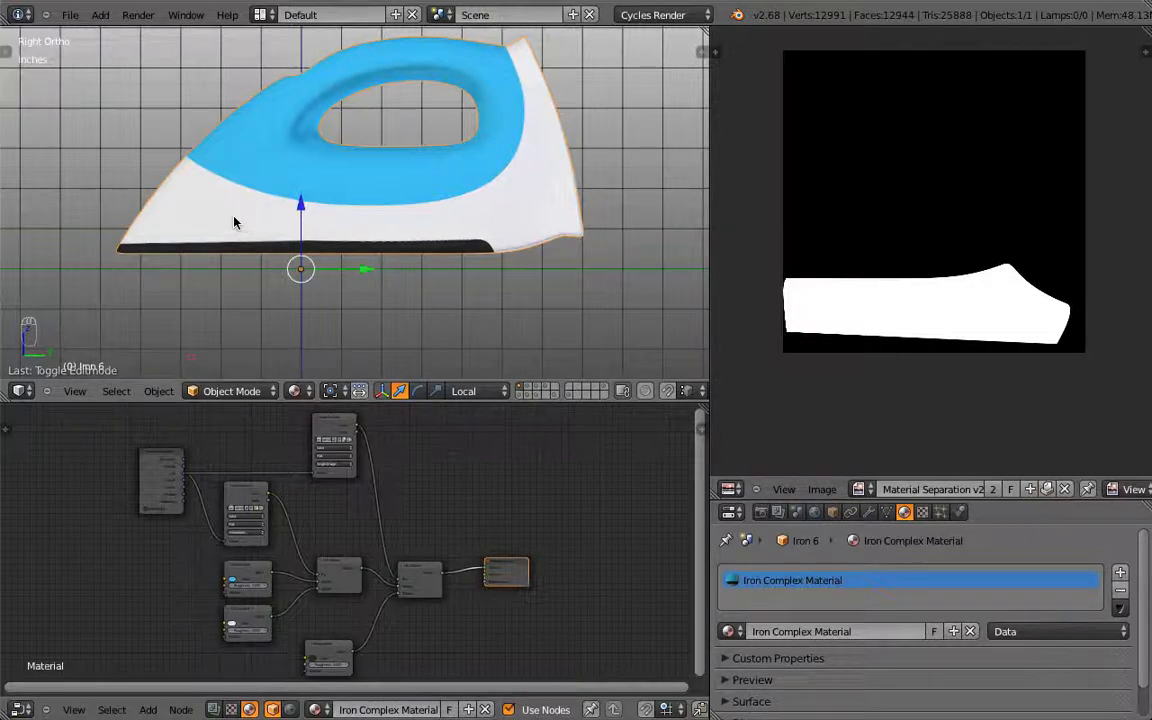
Switch to Pixelmator, hide the Shape and black Layer, and show the wireframe Background Layer.
{"action": "key", "text": "super+Tab"}
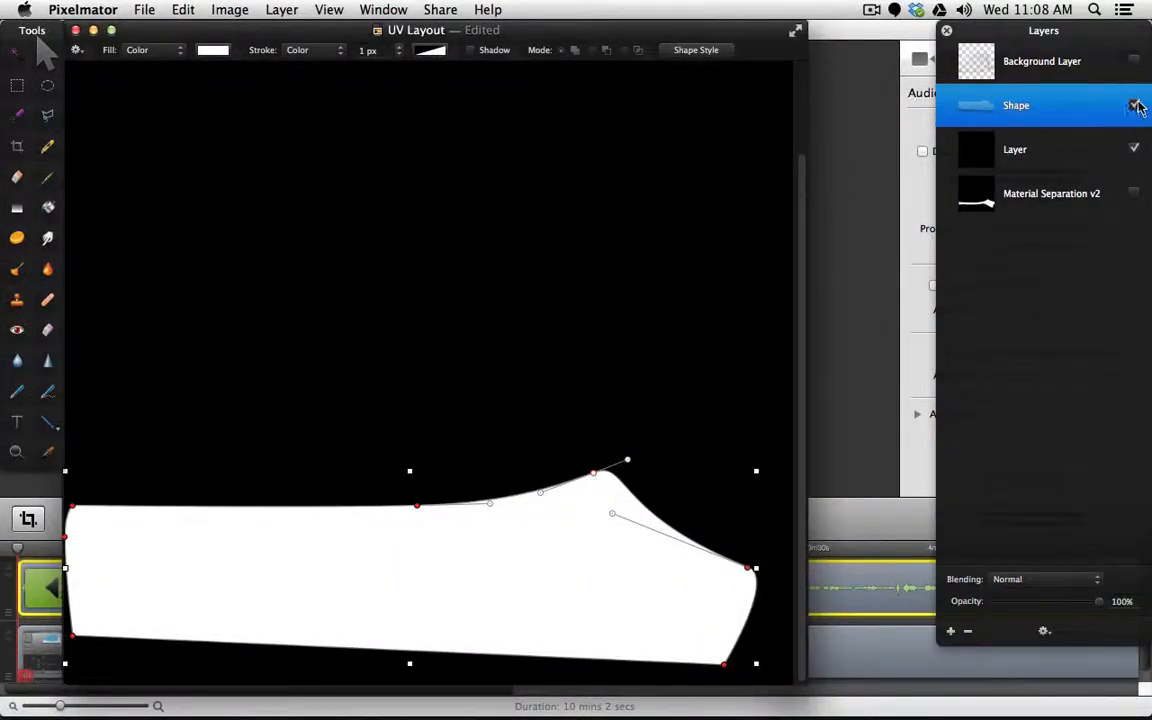
{"action": "left_click", "coordinate": [1134, 105]}
{"action": "left_click", "coordinate": [1134, 149]}
{"action": "left_click", "coordinate": [1134, 61]}
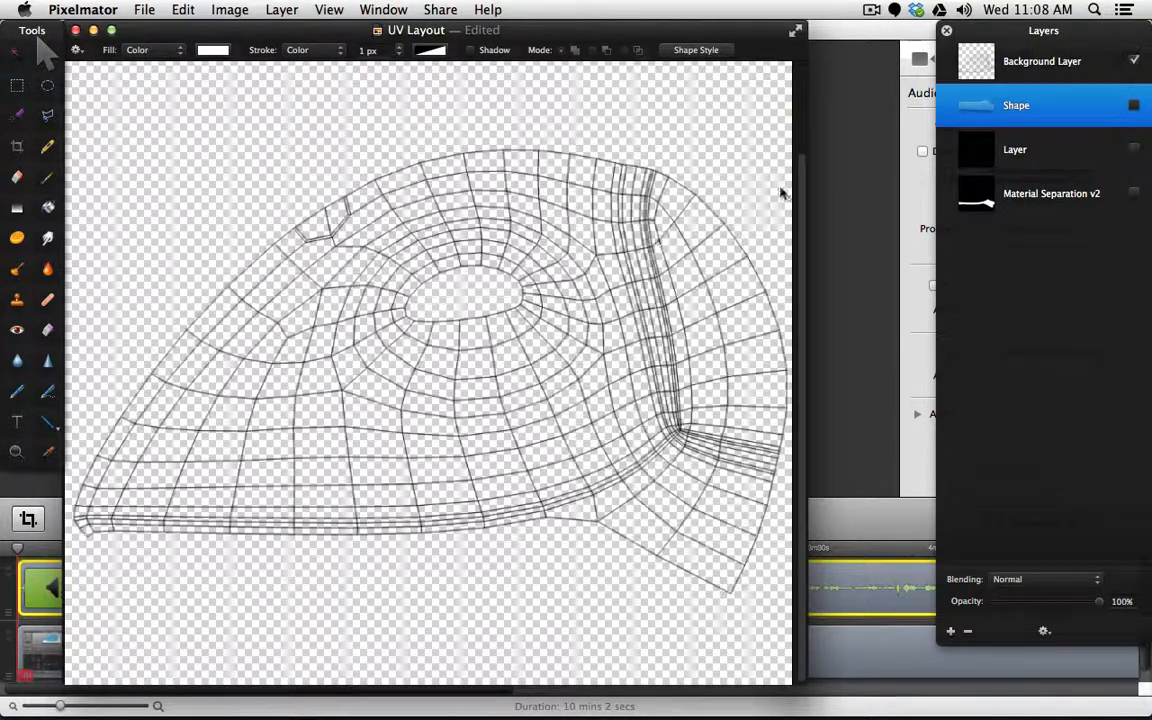
Move the UV Layout window aside to clear the desktop, hiding the application behind it and closing the Finder window.
{"action": "left_click_drag", "start_coordinate": [202, 29], "coordinate": [346, 30]}
{"action": "left_click", "coordinate": [119, 151]}
{"action": "key", "text": "super+h"}
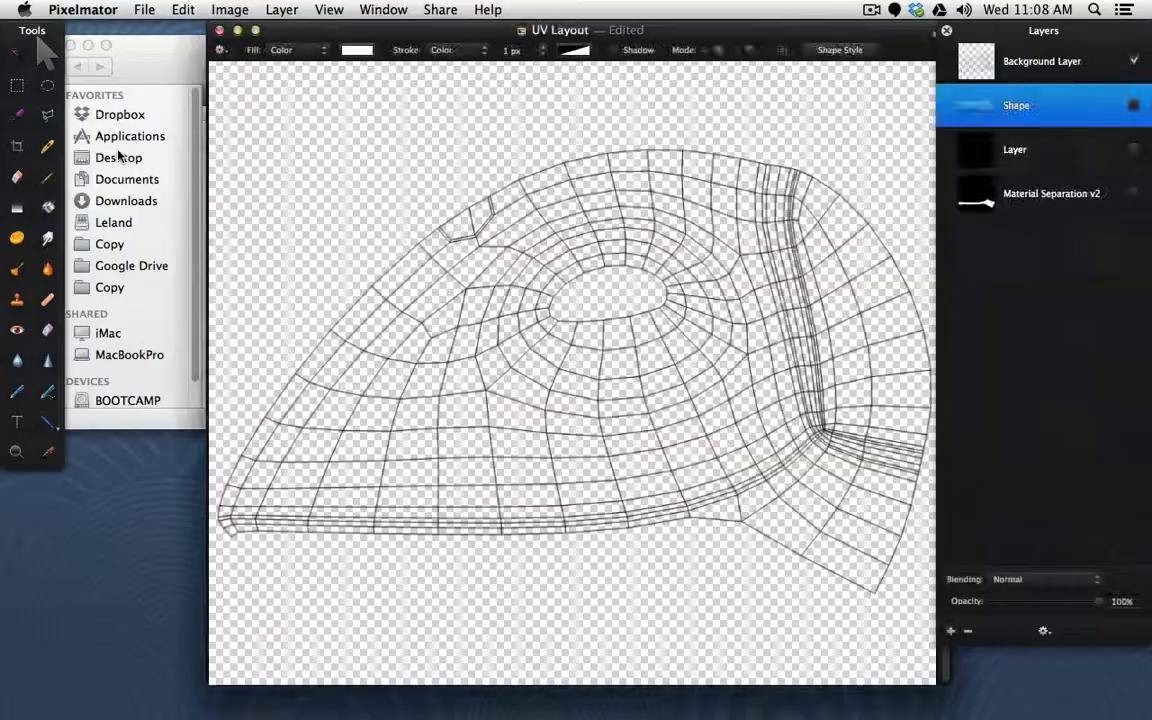
{"action": "left_click", "coordinate": [158, 73]}
{"action": "key", "text": "super+w"}
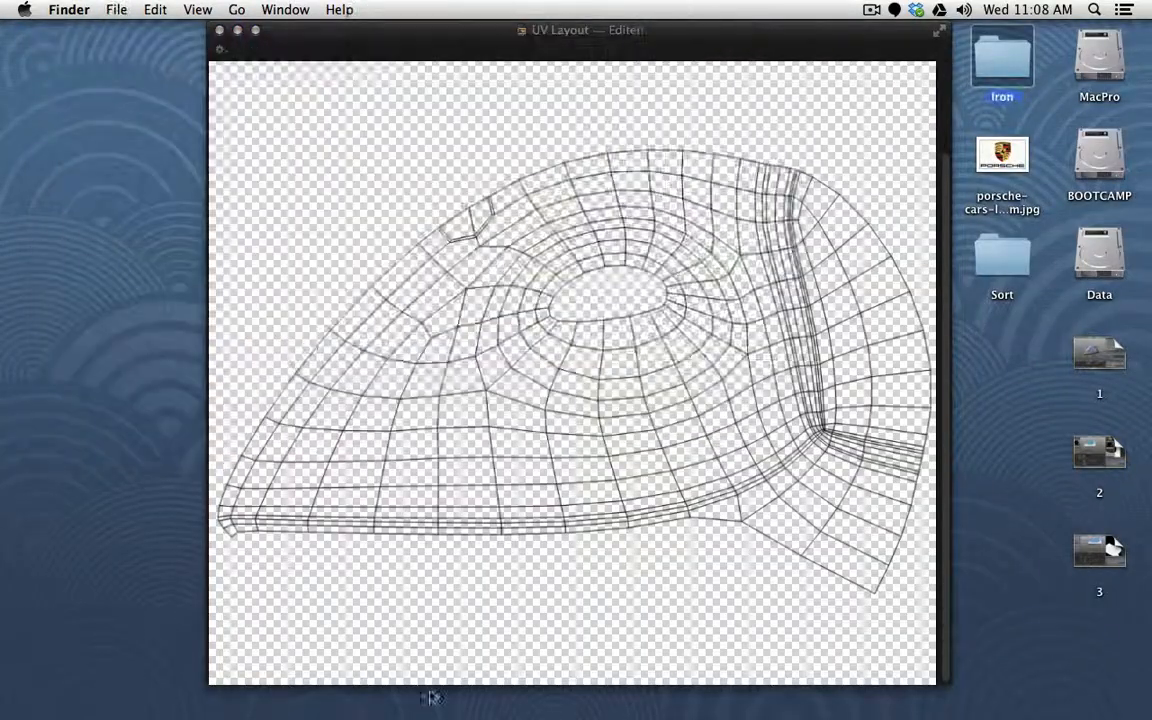
Switch to Blender and put the iron in Edit Mode to examine its UV layout over the mask image.
{"action": "left_click", "coordinate": [242, 695]}
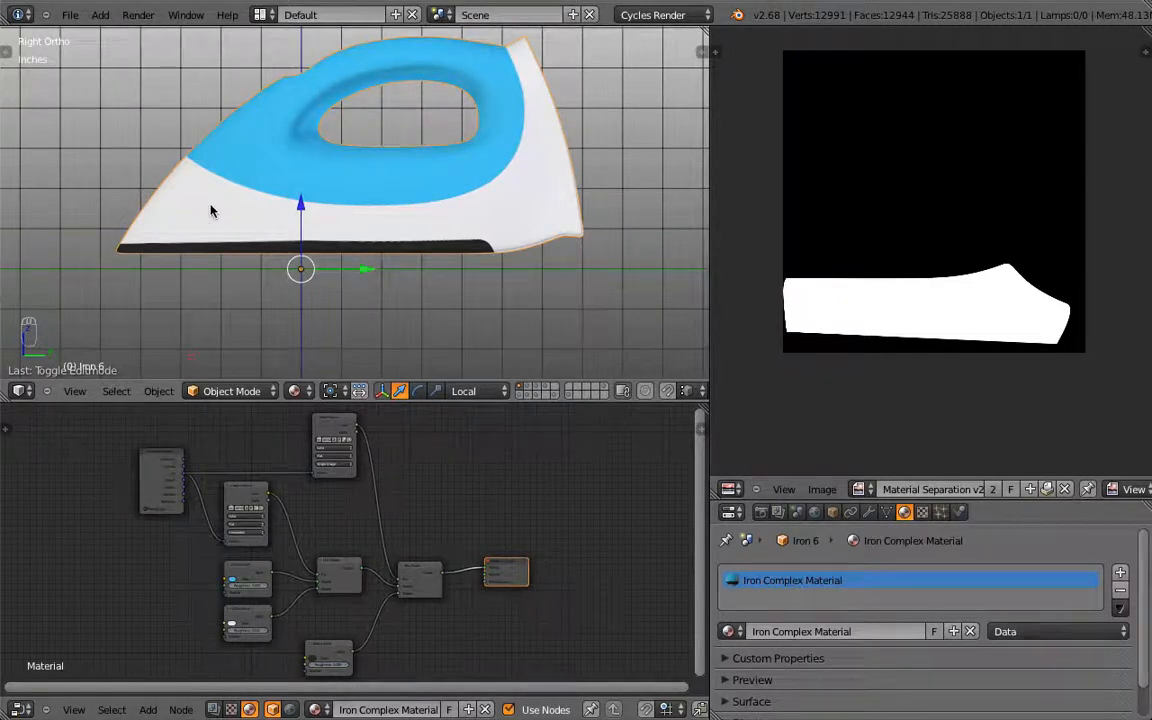
{"action": "key", "text": "Tab"}
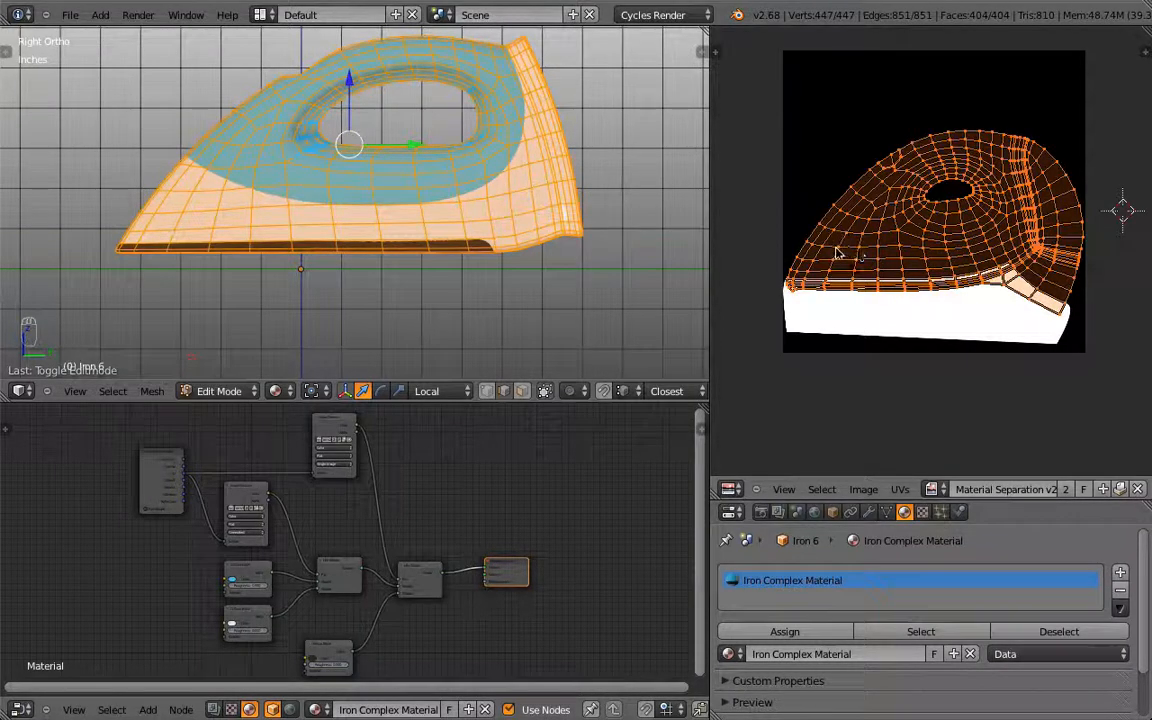
Switch back to Pixelmator and open the porsche-cars-logo-emblem image from the desktop.
{"action": "key", "text": "super+Tab"}
{"action": "key", "text": "super+Tab"}
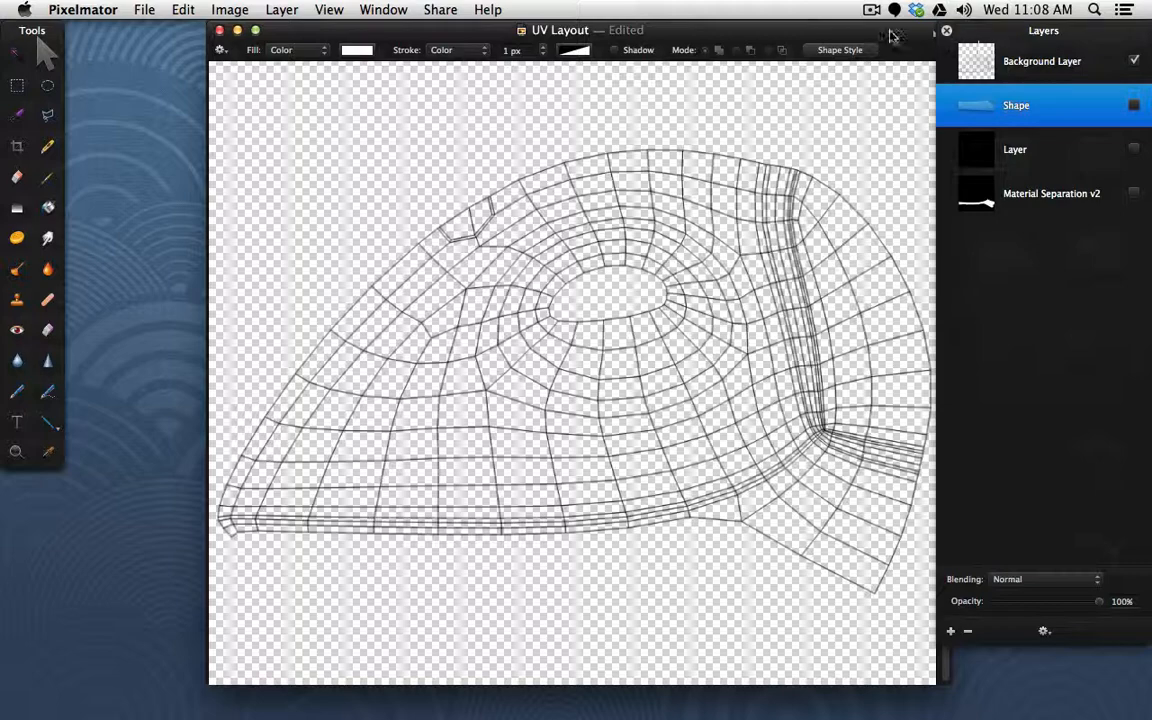
{"action": "left_click_drag", "start_coordinate": [891, 35], "coordinate": [799, 35]}
{"action": "left_click", "coordinate": [920, 220], "text": "alt"}
{"action": "left_click_drag", "start_coordinate": [1002, 160], "coordinate": [474, 688]}
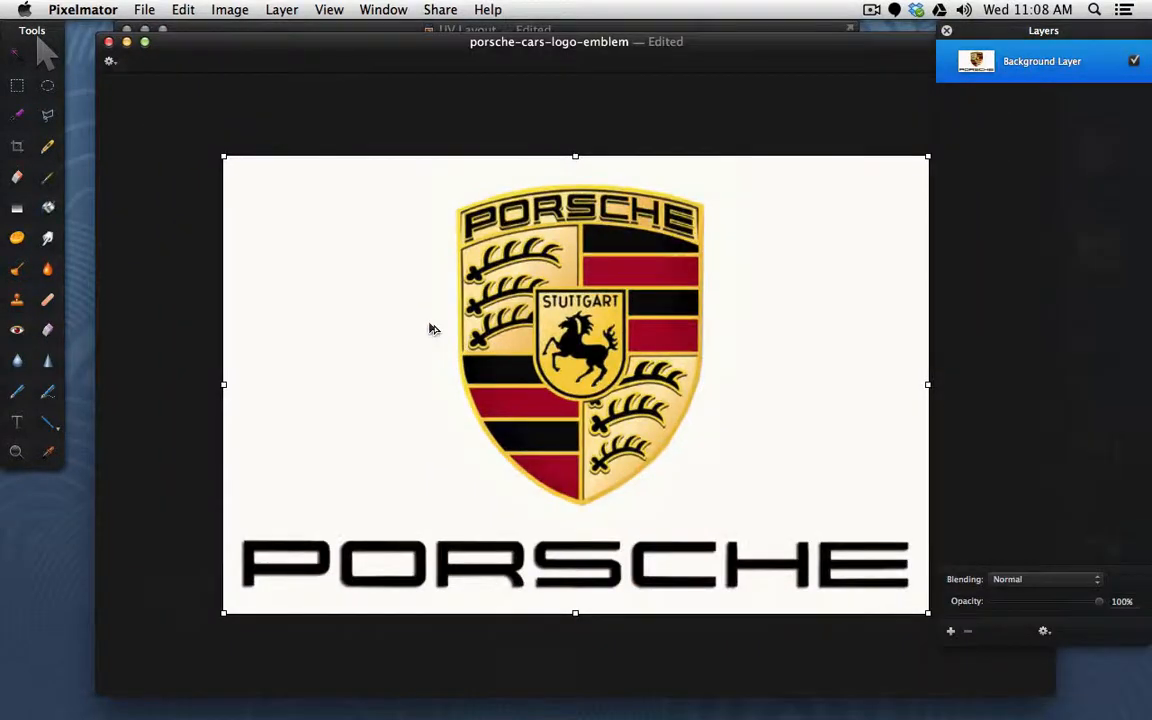
Copy the Porsche crest without the lettering below it using a rectangular selection, and paste it into a new document.
{"action": "left_click", "coordinate": [17, 86]}
{"action": "left_click_drag", "start_coordinate": [426, 177], "coordinate": [732, 514]}
{"action": "key", "text": "super+c"}
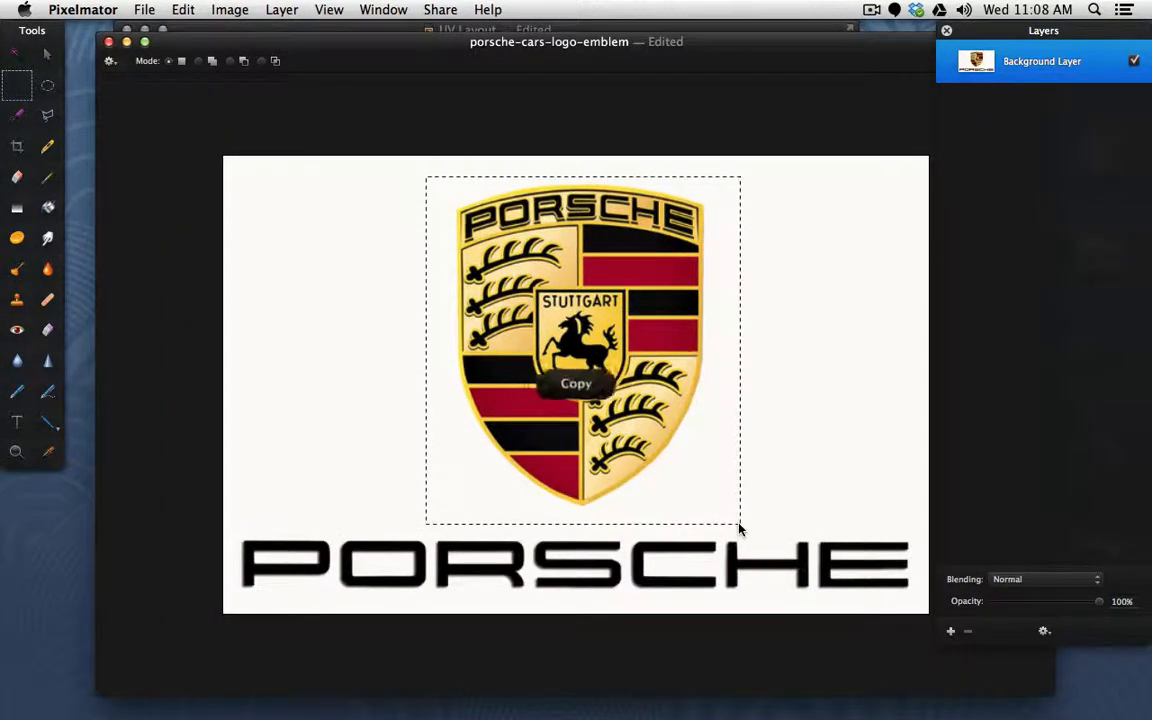
{"action": "key", "text": "super+n"}
{"action": "key", "text": "Return"}
{"action": "key", "text": "super+v"}
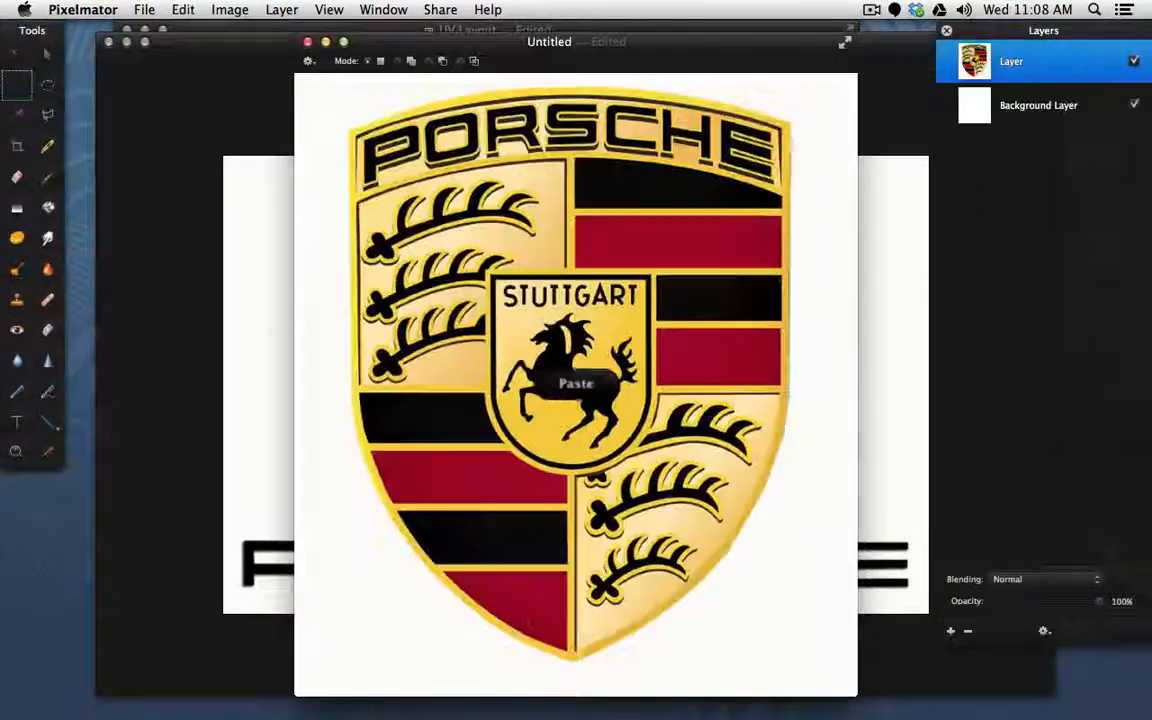
Erase the off-white area around the crest with the Magic Eraser and delete the white Background Layer.
{"action": "left_click", "coordinate": [47, 330]}
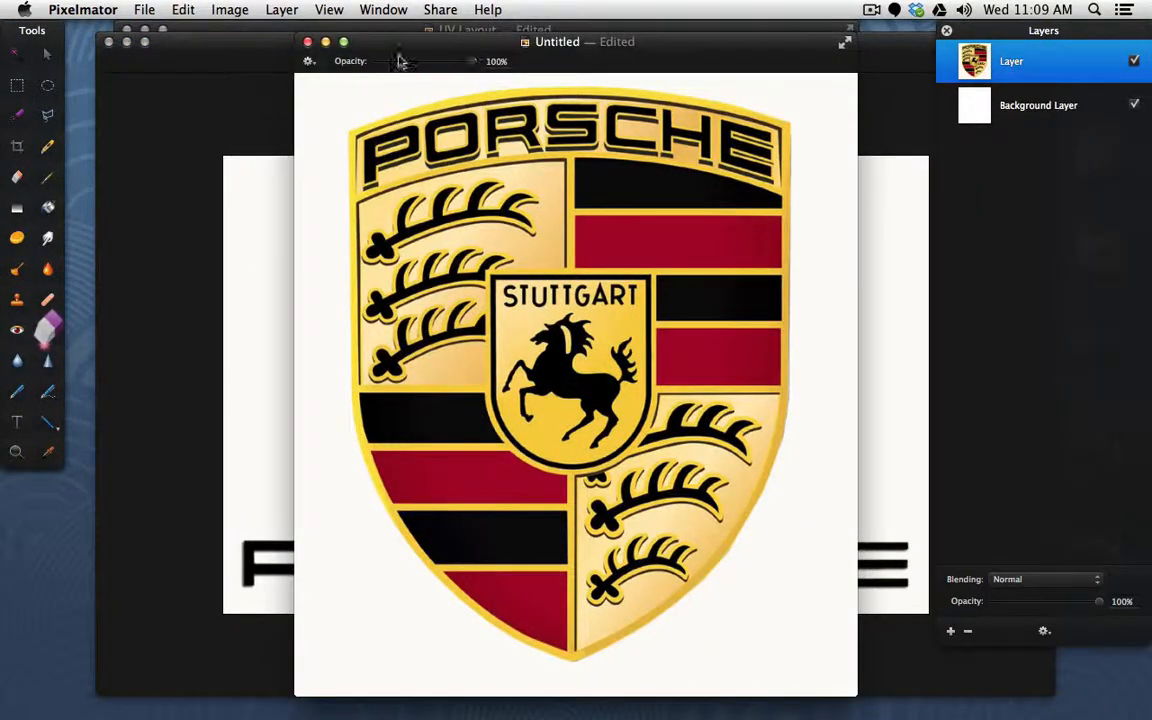
{"action": "left_click_drag", "start_coordinate": [364, 84], "coordinate": [288, 100]}
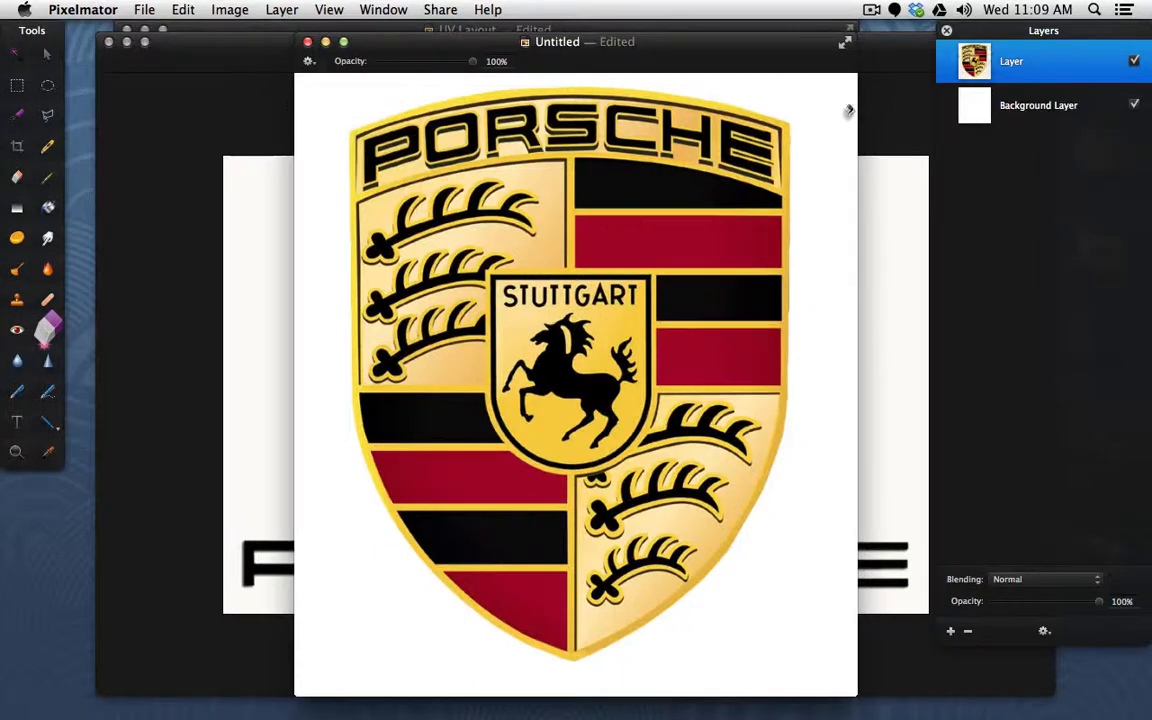
{"action": "left_click", "coordinate": [1128, 108]}
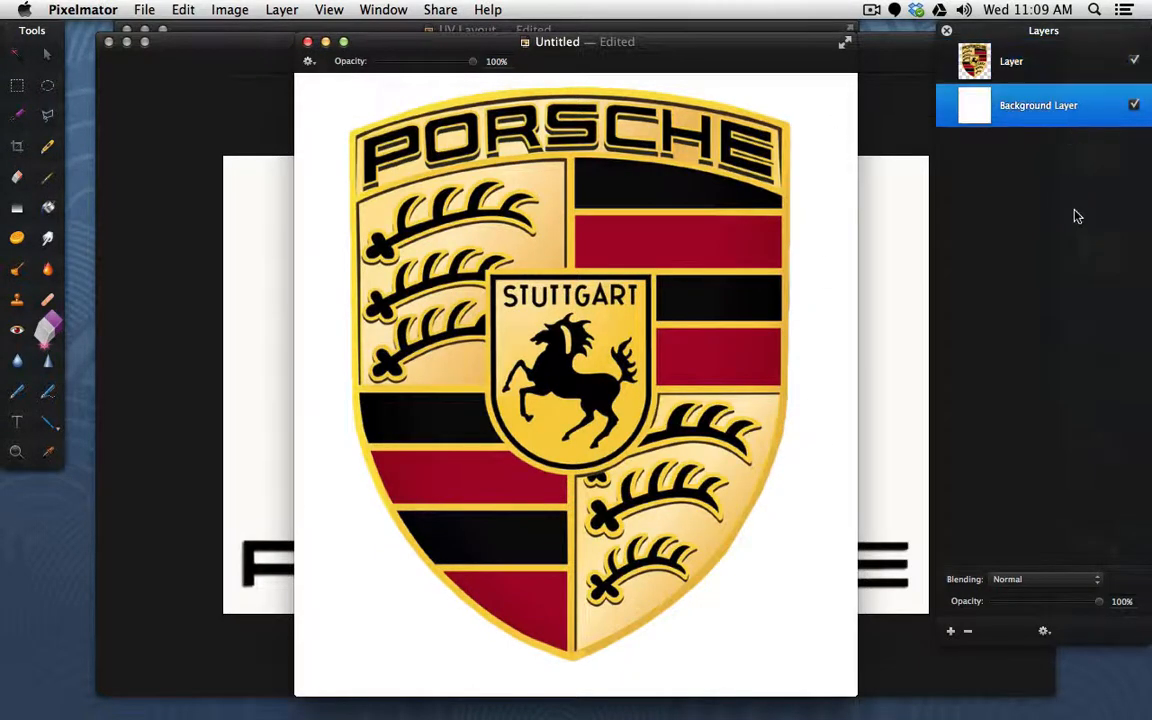
{"action": "left_click", "coordinate": [968, 631]}
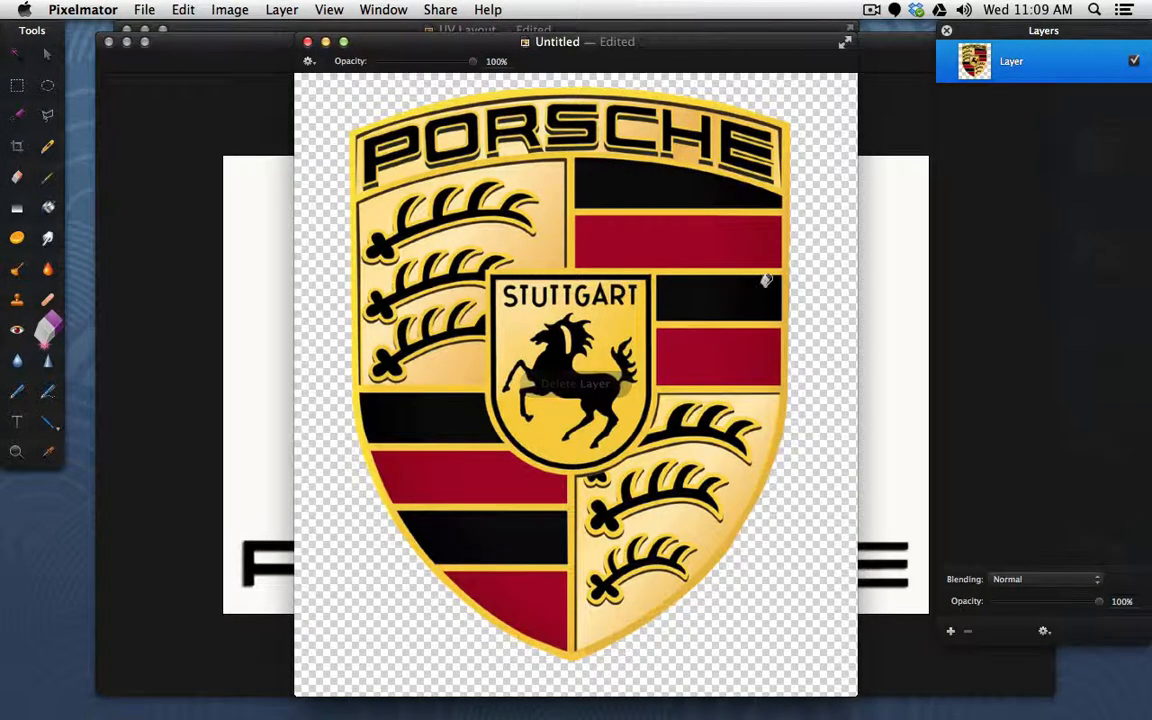
Copy the cut-out crest, discarding its untitled document, and paste it into the UV Layout document.
{"action": "key", "text": "super+a"}
{"action": "key", "text": "super+c"}
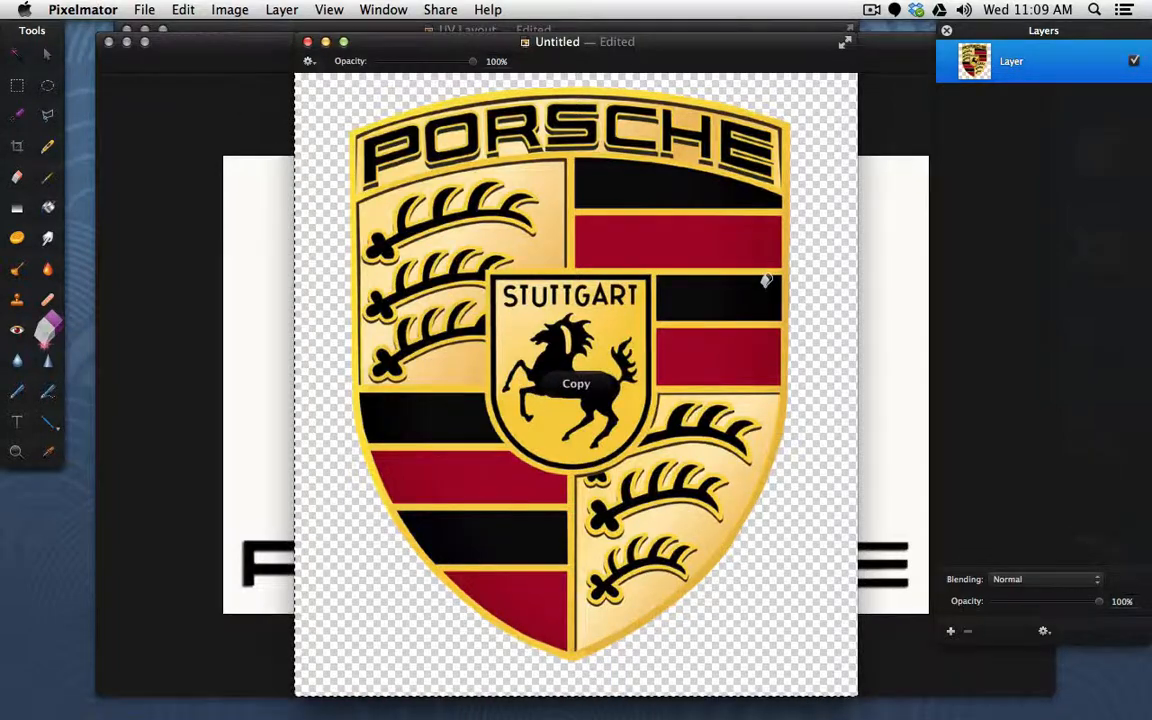
{"action": "left_click", "coordinate": [308, 42]}
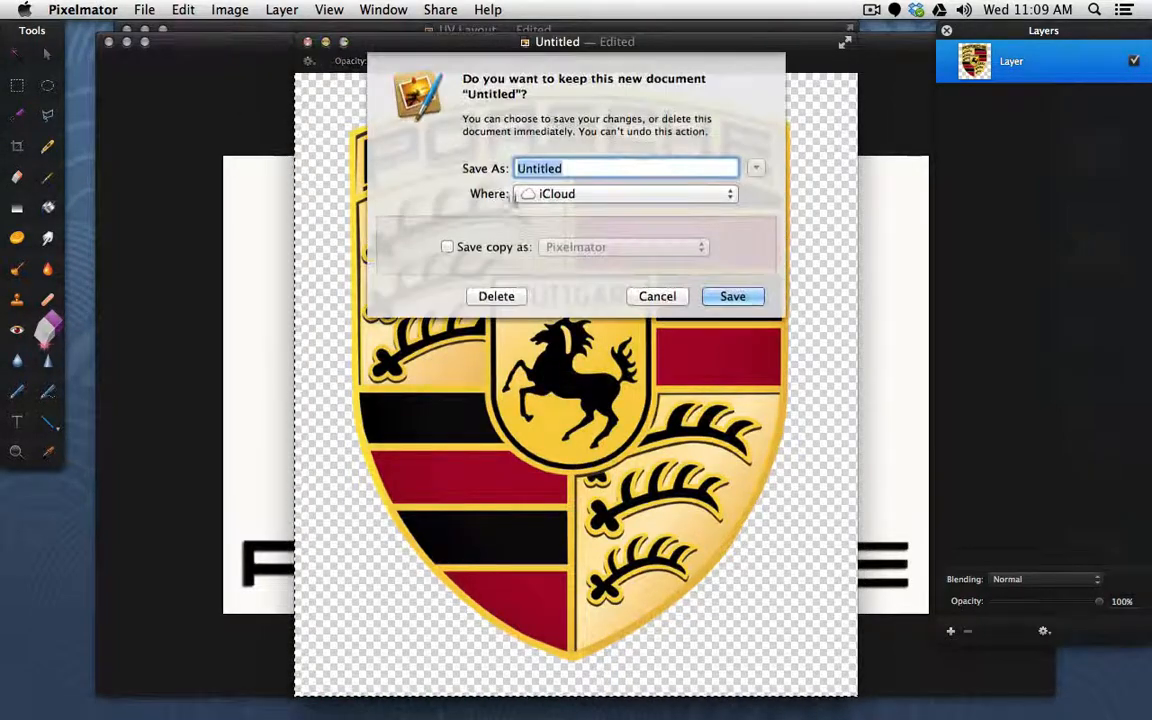
{"action": "left_click", "coordinate": [496, 280]}
{"action": "left_click", "coordinate": [136, 28]}
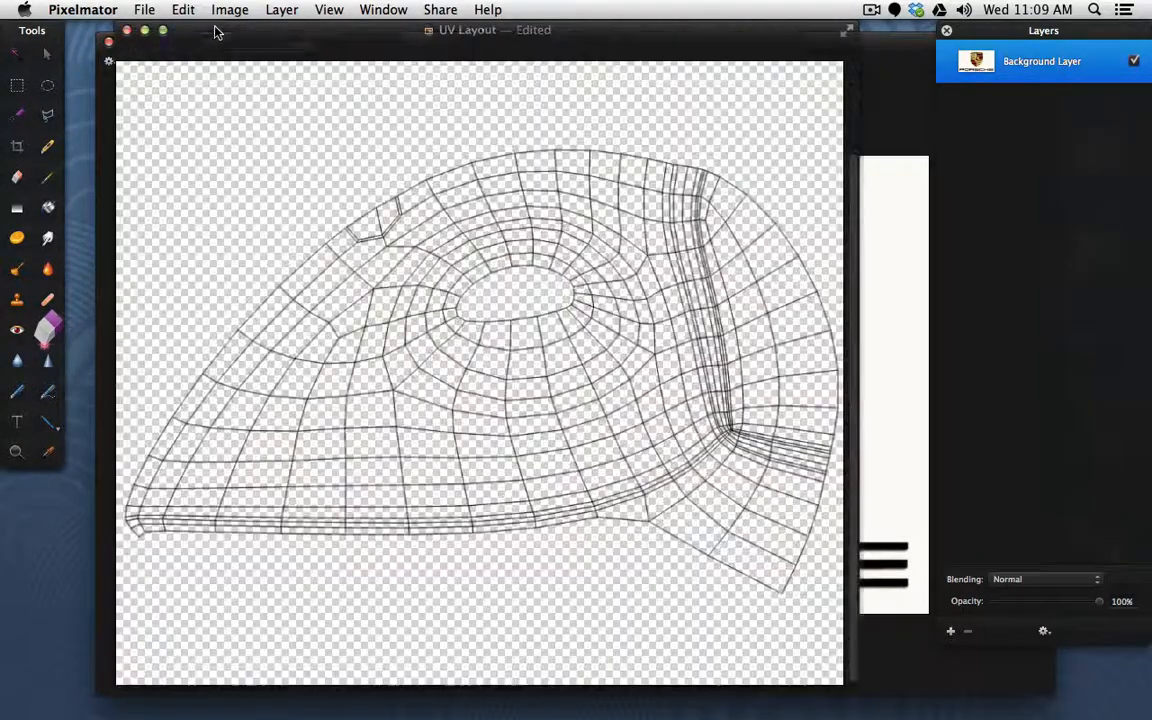
{"action": "key", "text": "super+v"}
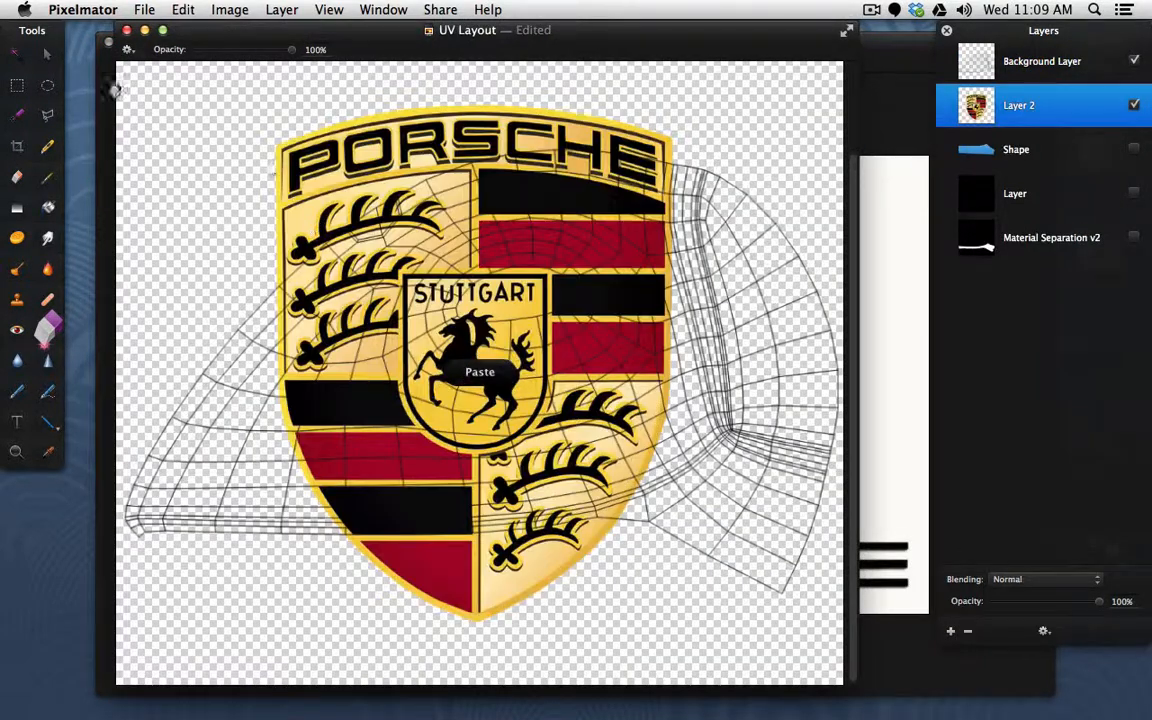
Scale the pasted crest to 13.9% and place it on the lower front part of the iron's wireframe.
{"action": "left_click", "coordinate": [50, 56]}
{"action": "left_click_drag", "start_coordinate": [733, 90], "coordinate": [360, 505]}
{"action": "left_click_drag", "start_coordinate": [280, 600], "coordinate": [275, 435]}
{"action": "left_click_drag", "start_coordinate": [357, 340], "coordinate": [267, 420]}
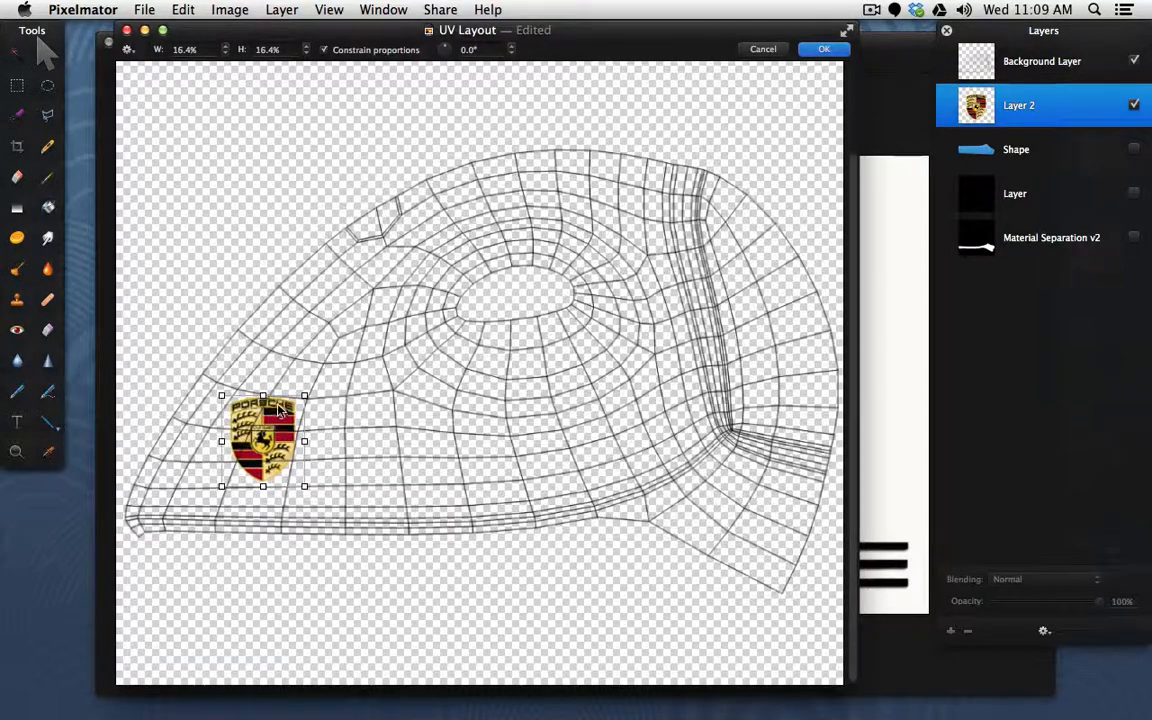
{"action": "left_click_drag", "start_coordinate": [304, 485], "coordinate": [291, 472]}
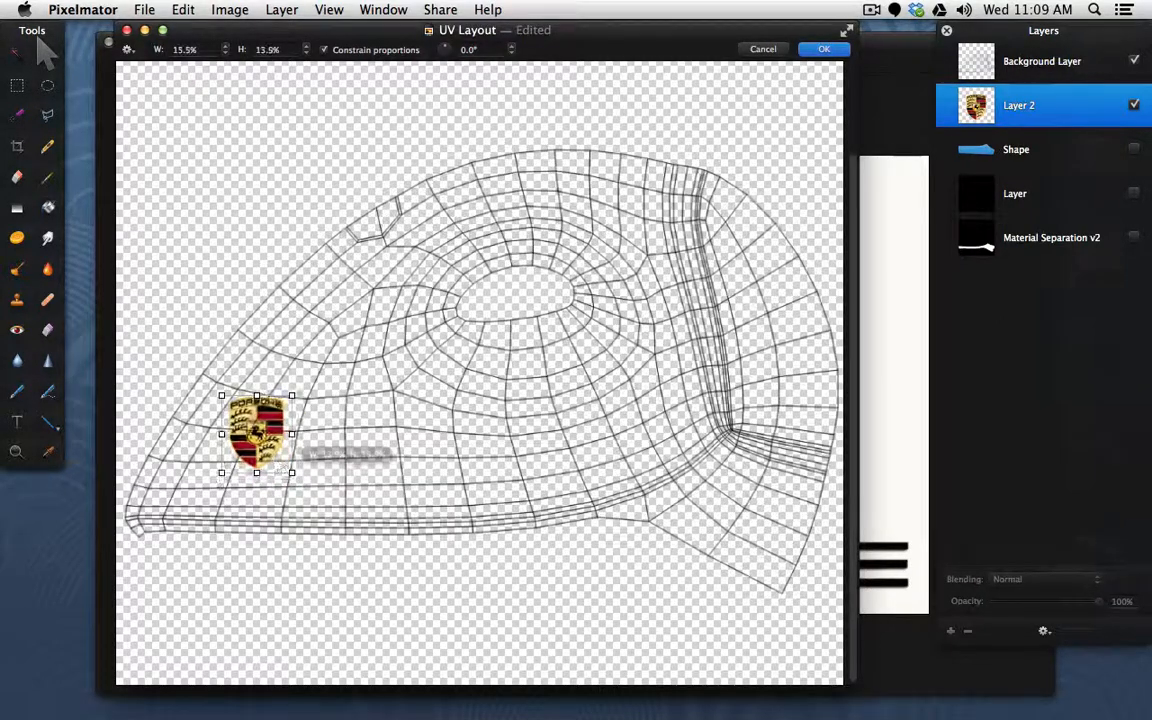
{"action": "left_click_drag", "start_coordinate": [265, 425], "coordinate": [274, 425]}
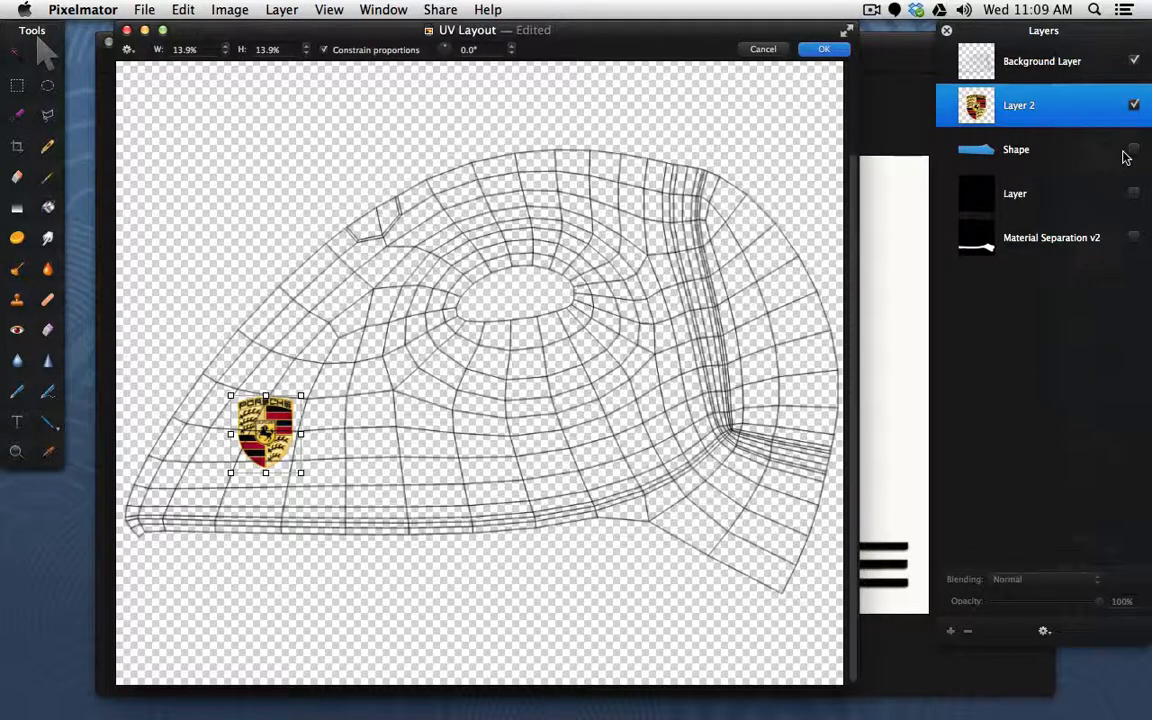
{"action": "key", "text": "Return"}
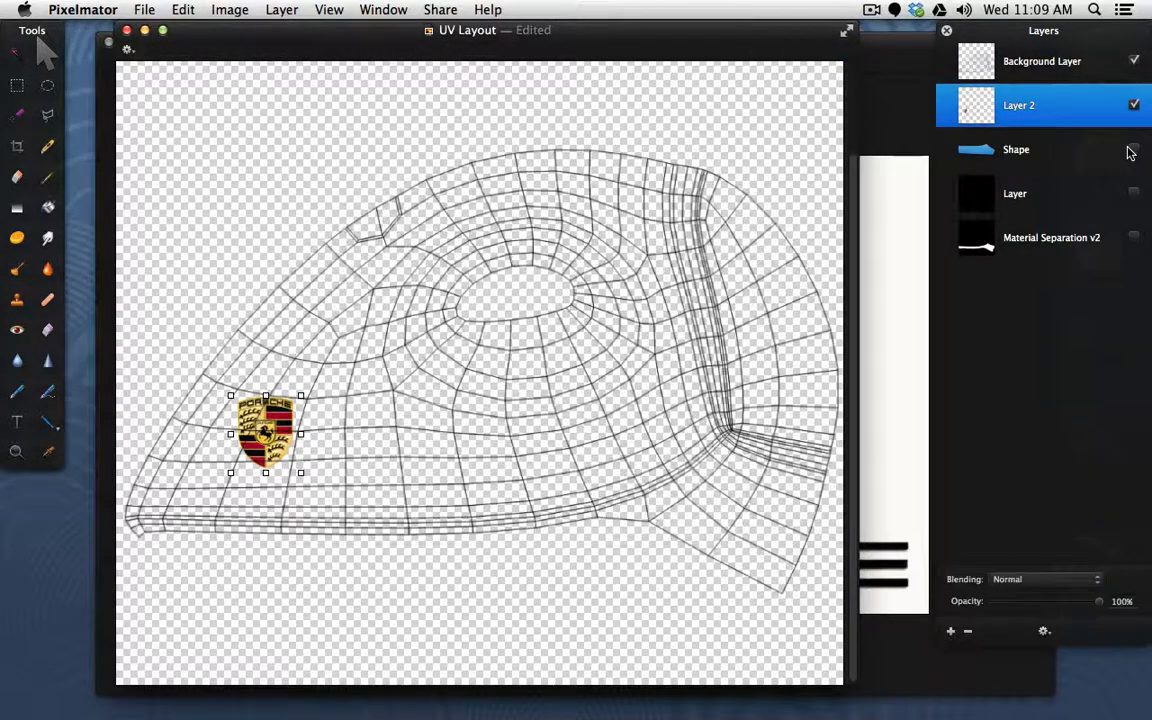
Hide the wireframe Background Layer and add a new empty layer directly beneath the crest's Layer 2.
{"action": "left_click", "coordinate": [1134, 61]}
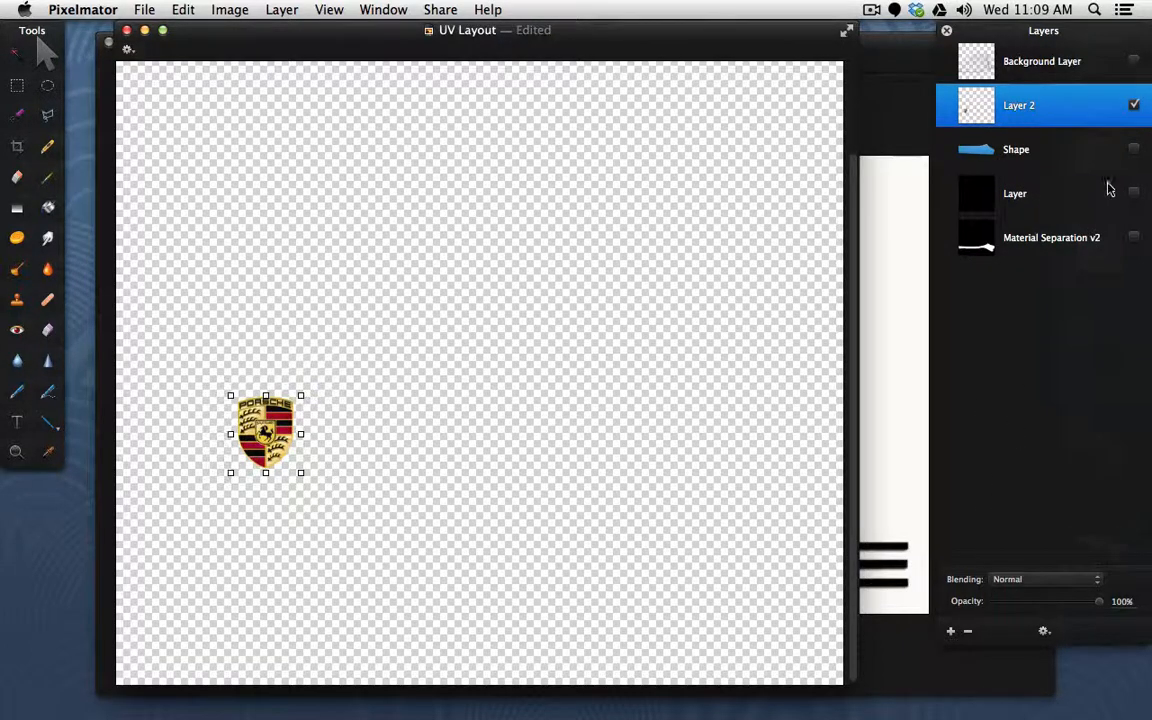
{"action": "left_click", "coordinate": [951, 631]}
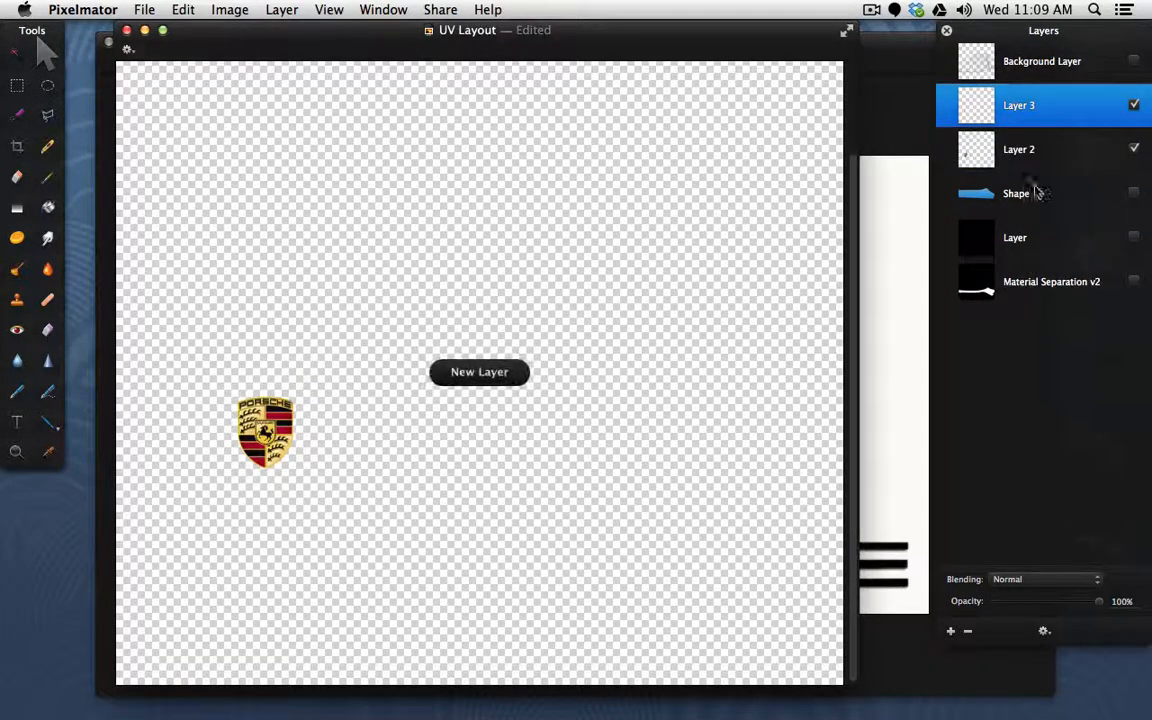
{"action": "left_click_drag", "start_coordinate": [1041, 163], "coordinate": [1041, 168]}
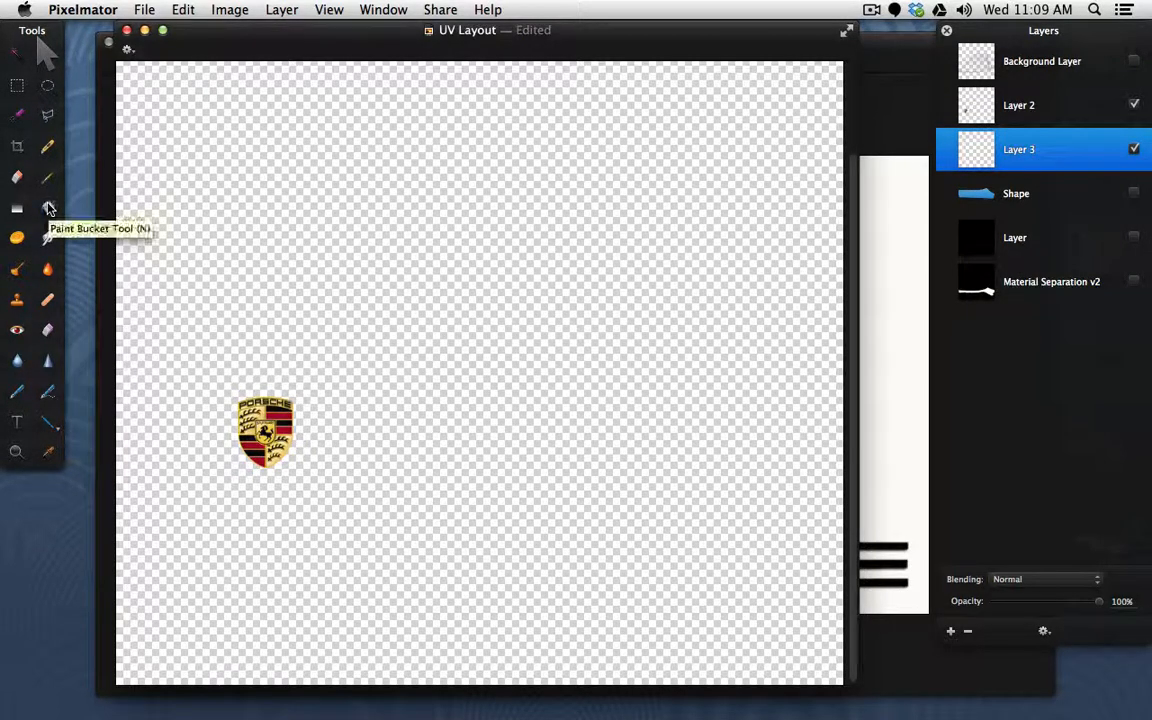
Fill the empty Layer 3 beneath the crest with solid white using the Paint Bucket tool.
{"action": "left_click", "coordinate": [49, 208]}
{"action": "left_click", "coordinate": [168, 52]}
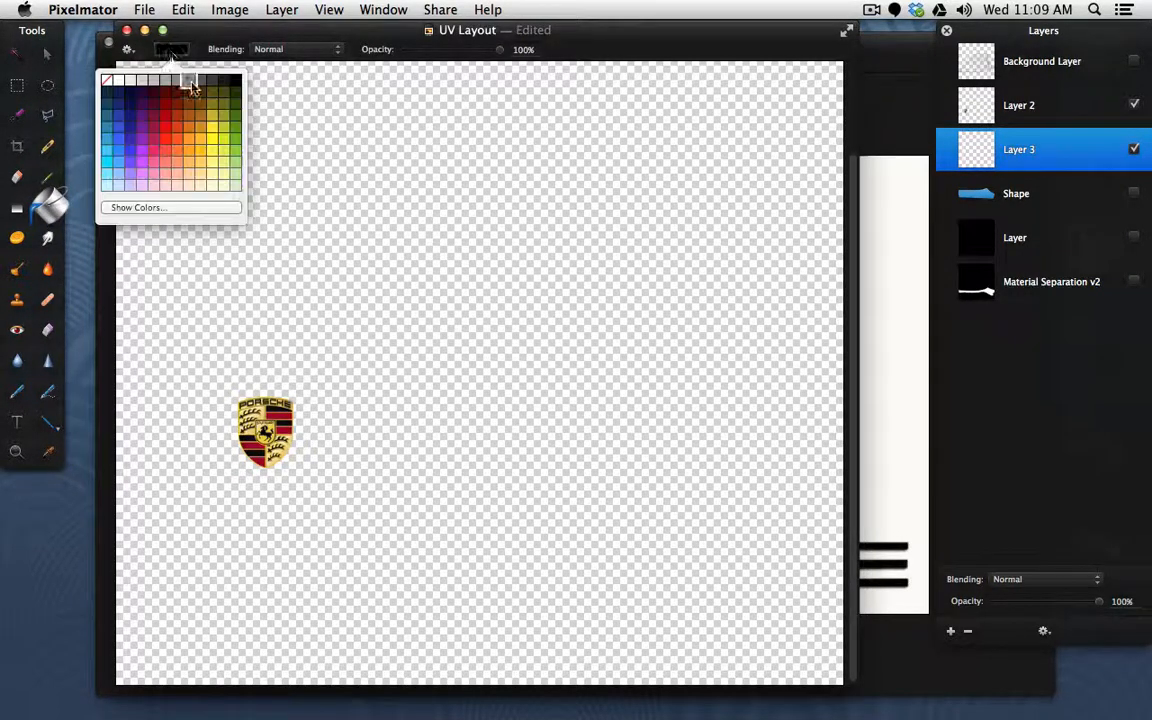
{"action": "left_click", "coordinate": [116, 79]}
{"action": "left_click", "coordinate": [289, 147]}
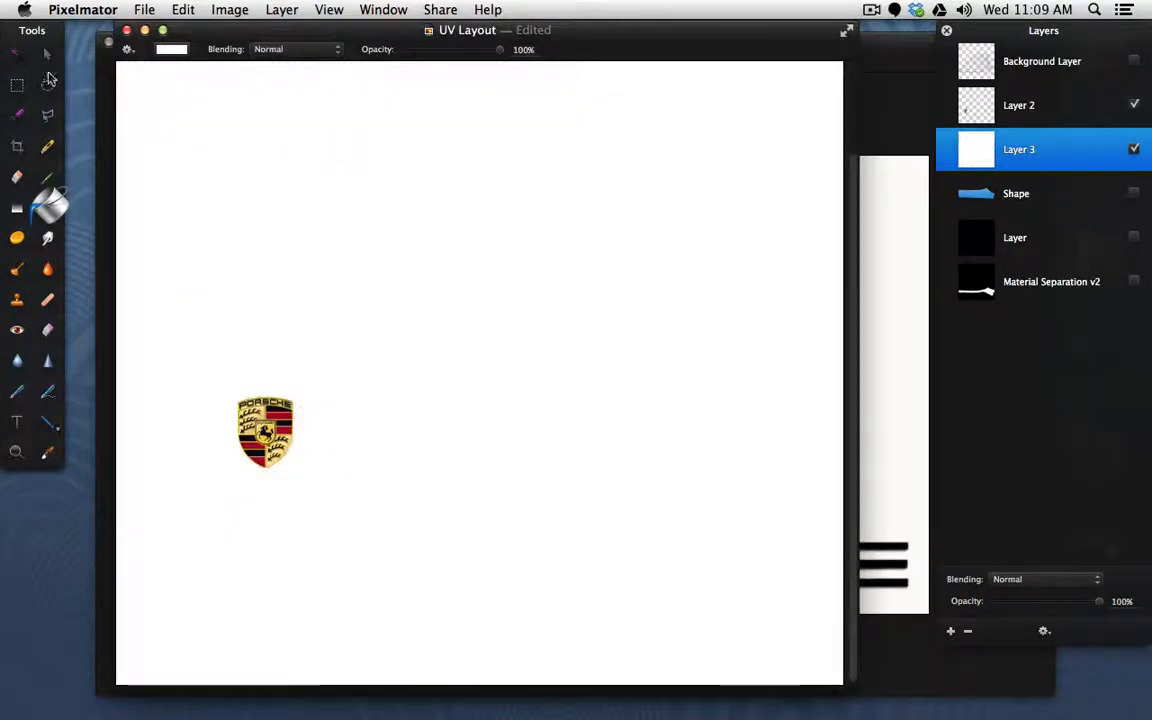
{"action": "left_click", "coordinate": [47, 53]}
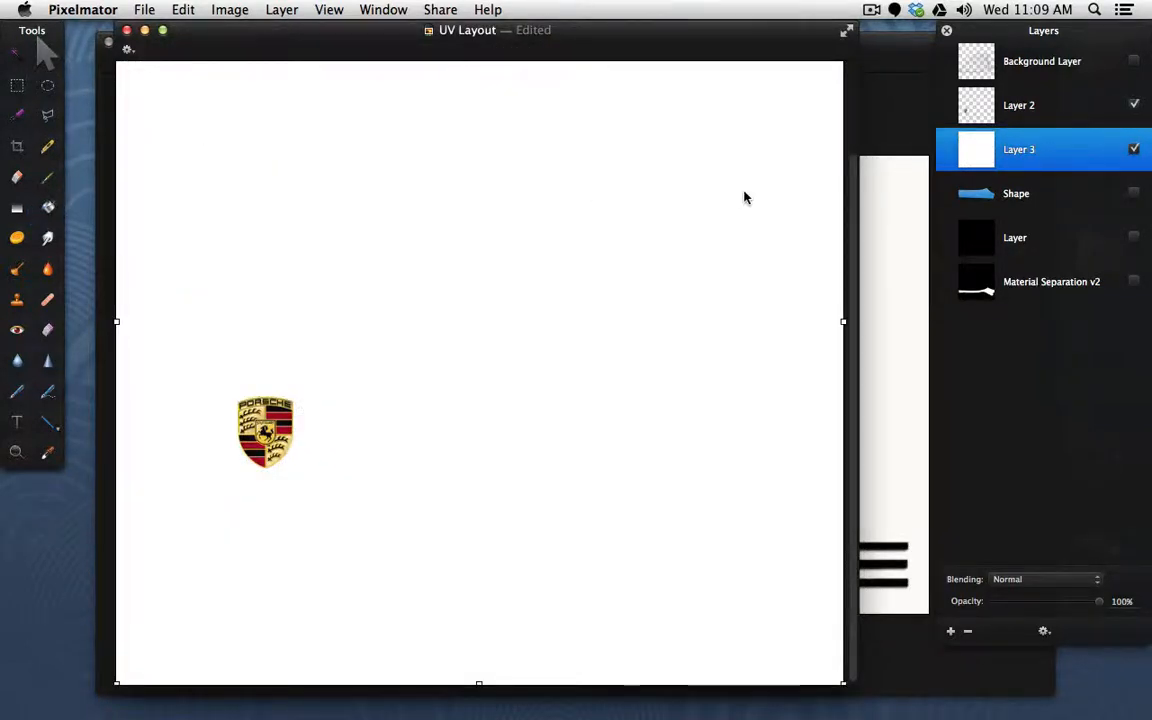
Export the white image with the crest as a PNG named Logo in the Iron folder.
{"action": "left_click", "coordinate": [143, 9]}
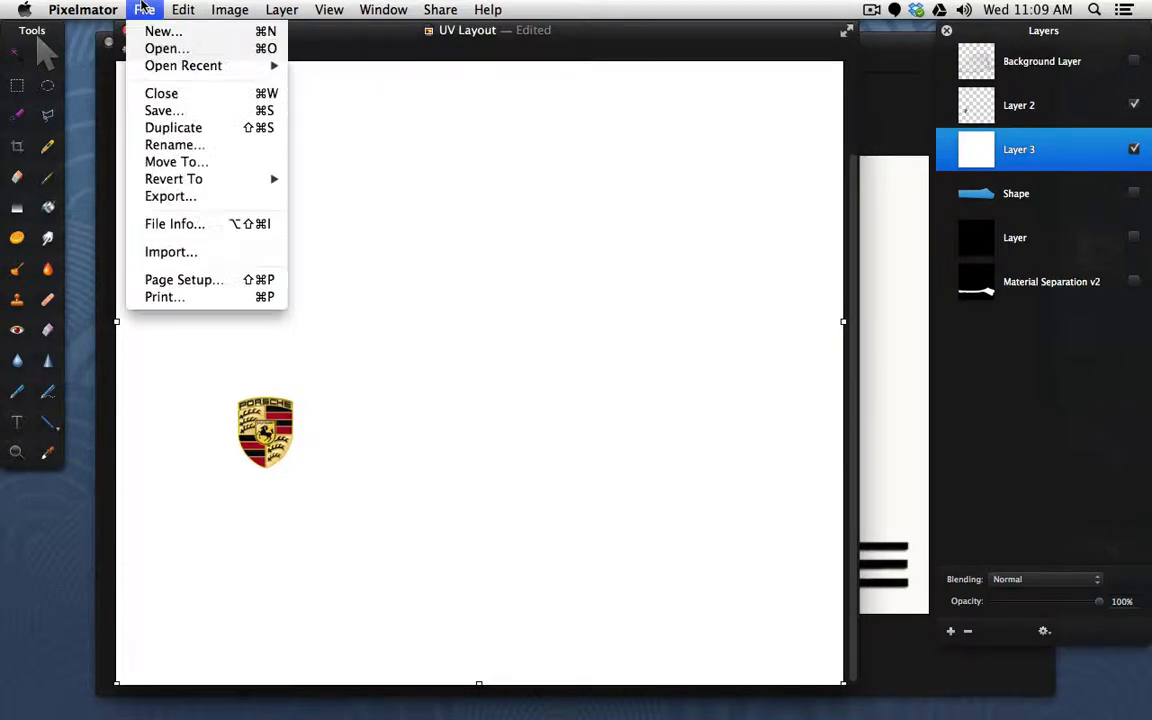
{"action": "left_click", "coordinate": [199, 199]}
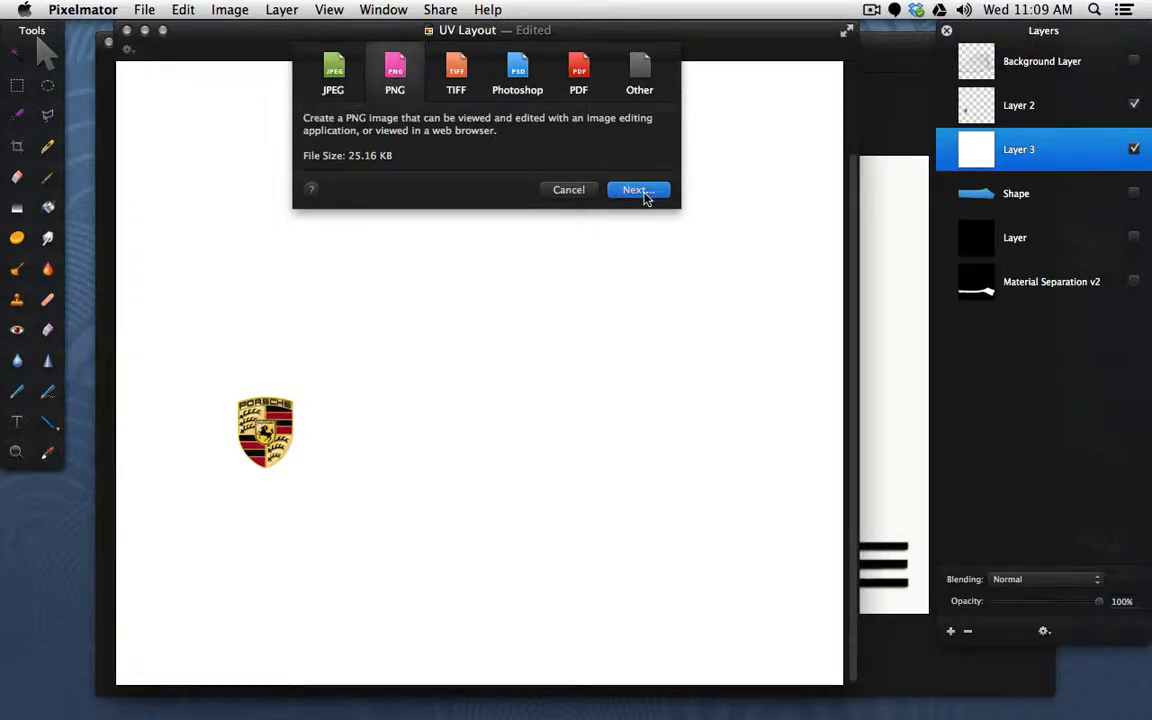
{"action": "left_click", "coordinate": [638, 190]}
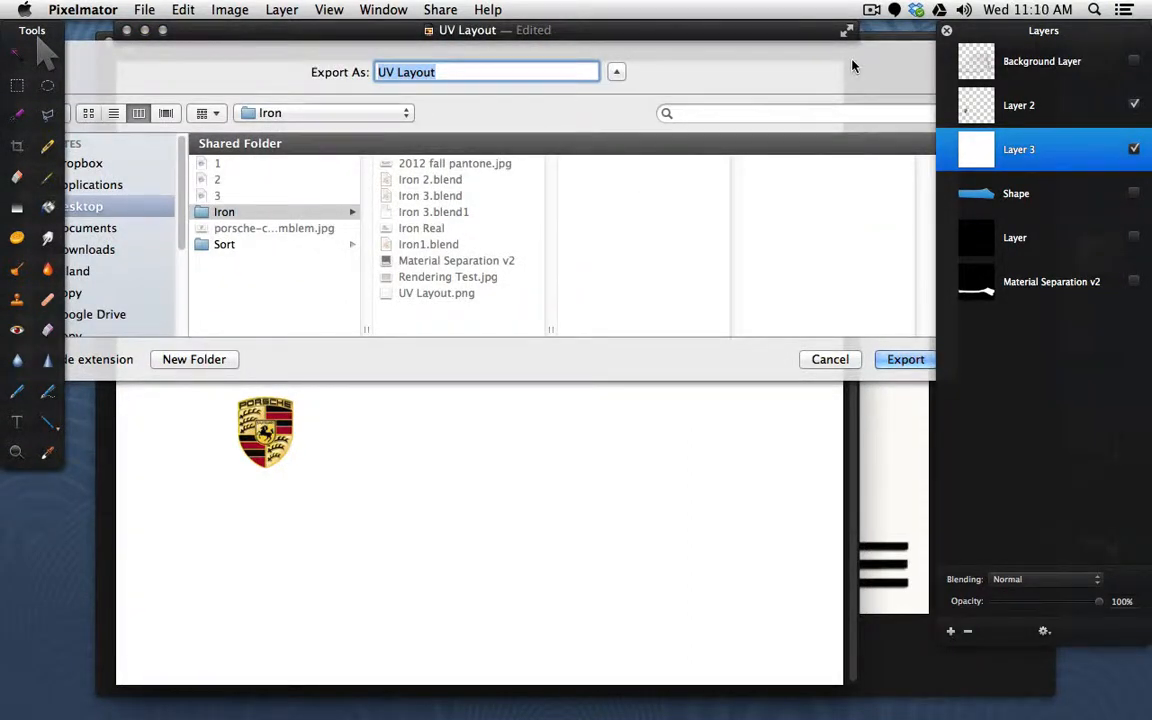
{"action": "type", "text": "Logo"}
{"action": "key", "text": "Return"}
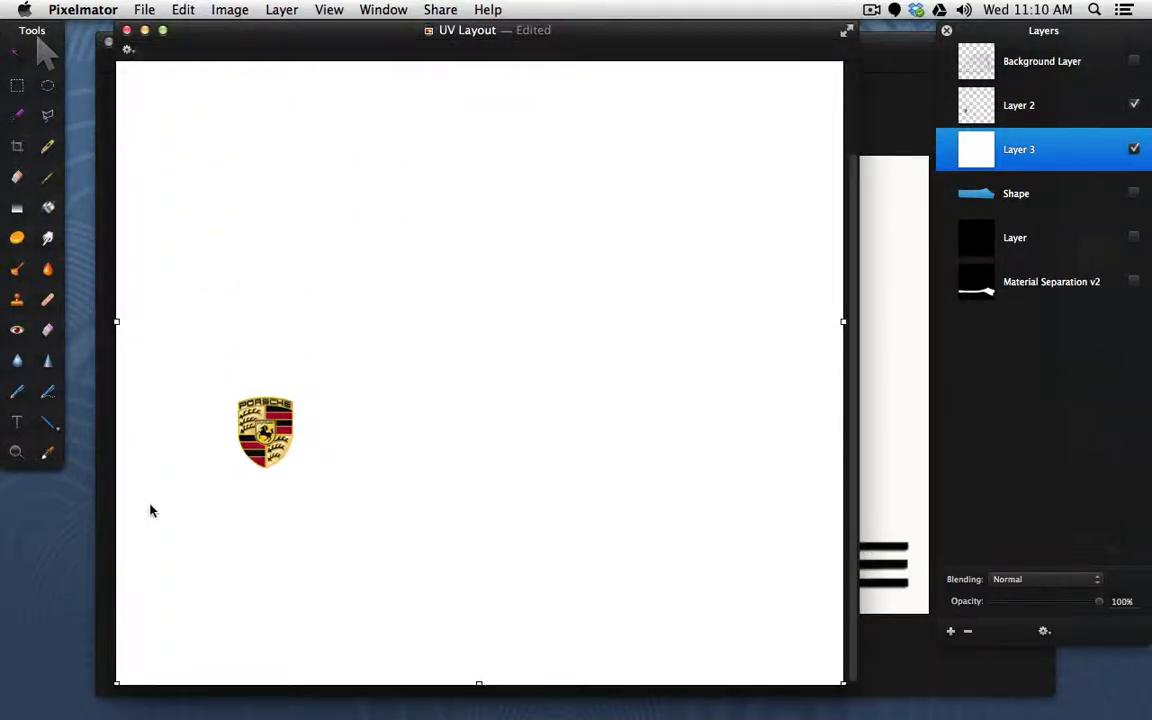
Switch to Finder and rename the exported Logo file in the desktop's Iron folder as Logo Color.
{"action": "key", "text": "super+h"}
{"action": "double_click", "coordinate": [992, 70]}
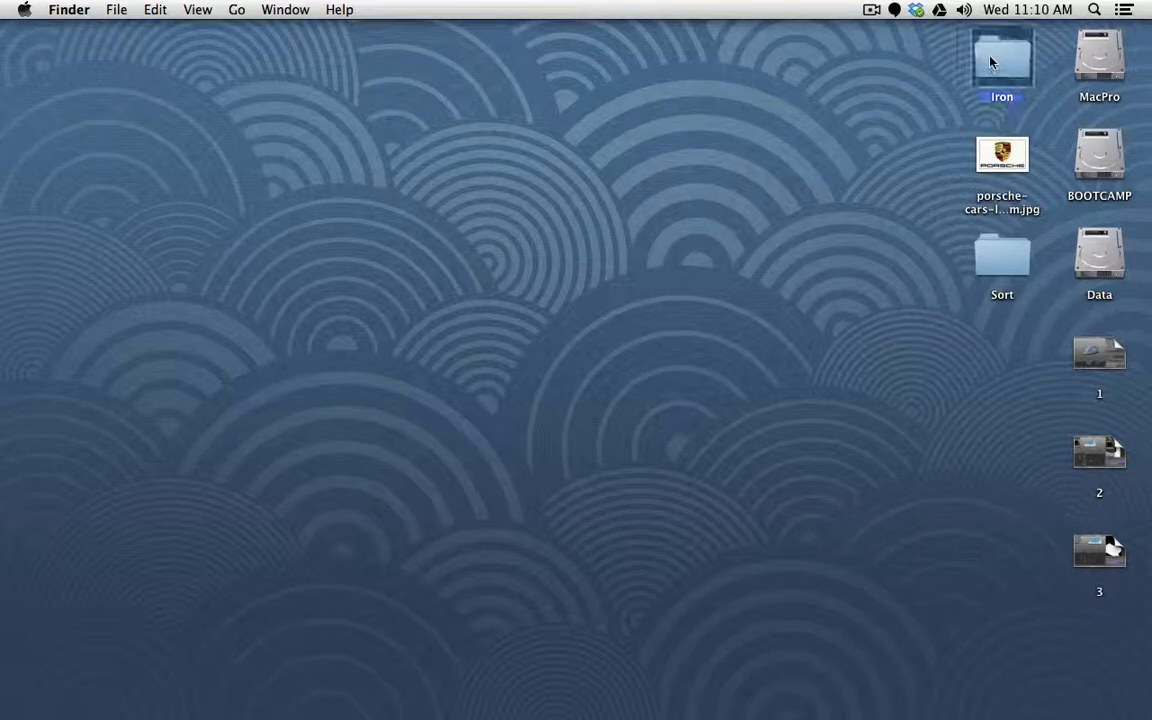
{"action": "left_click", "coordinate": [280, 198]}
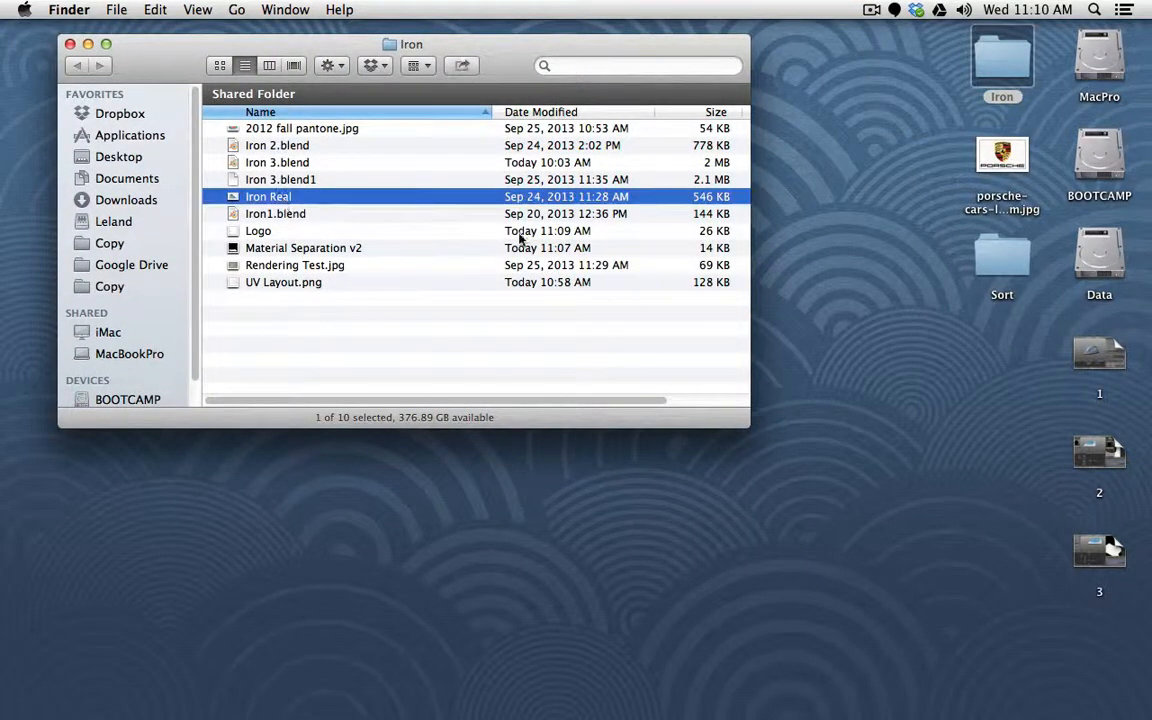
{"action": "left_click", "coordinate": [494, 230]}
{"action": "key", "text": "Return"}
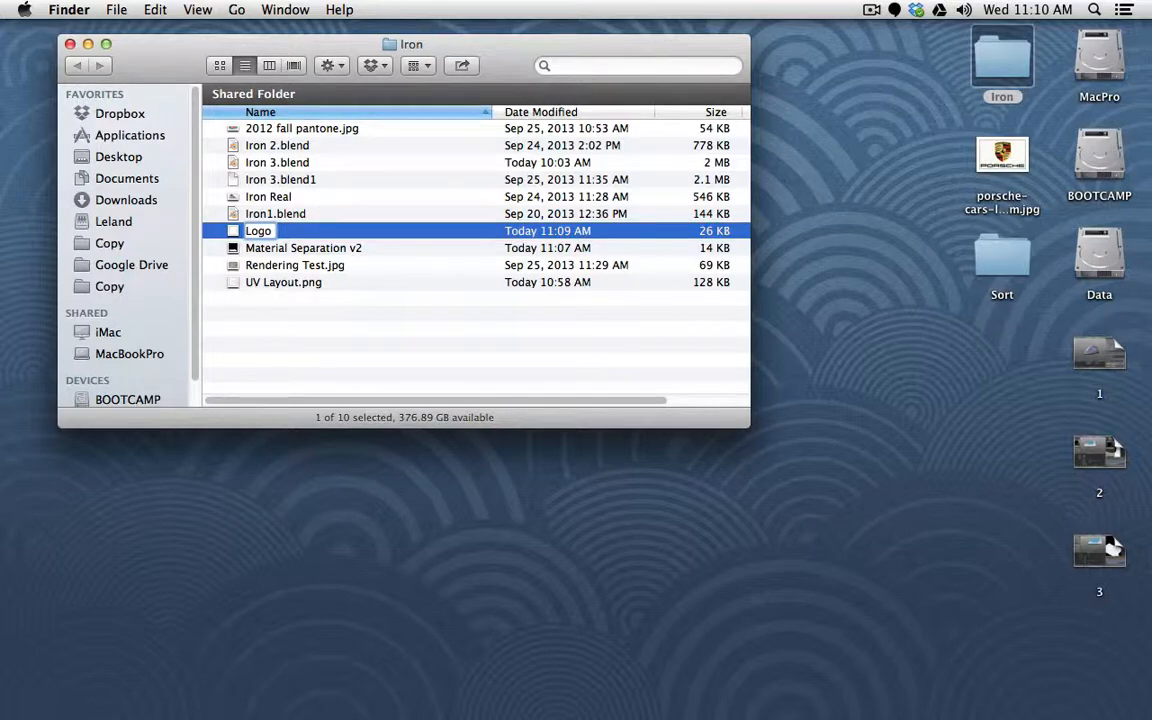
{"action": "key", "text": "Return"}
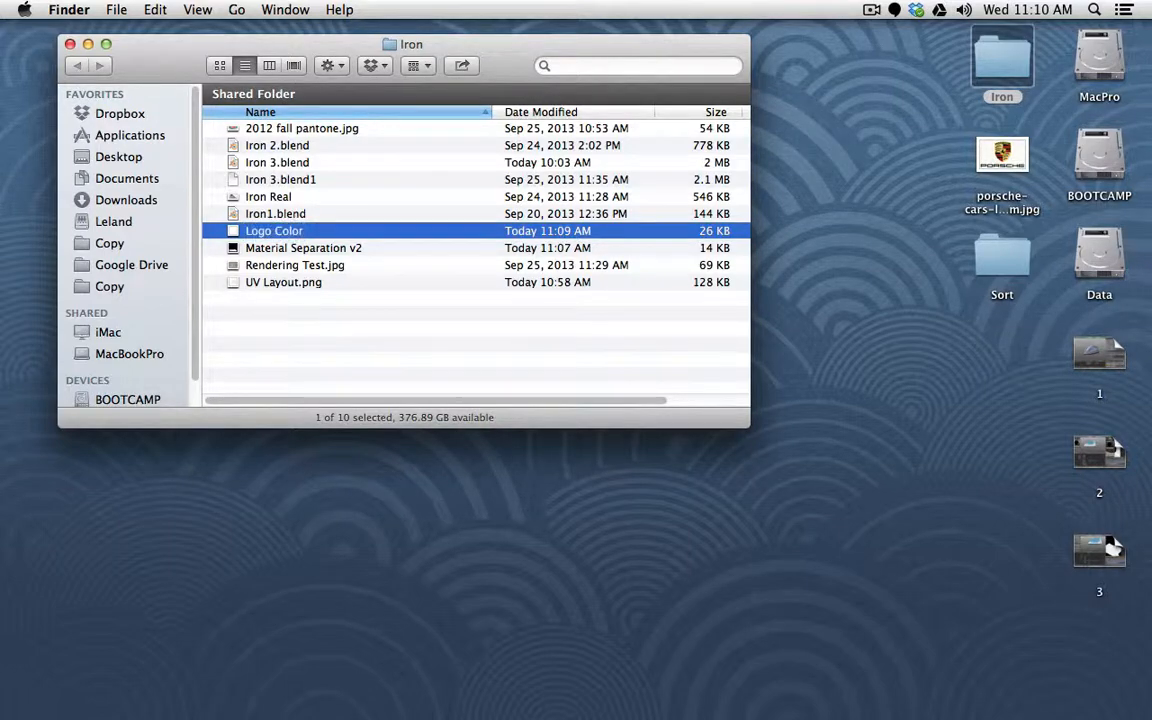
Switch to Blender and move the Texture Coordinate node farther away from the Image Texture nodes to make room.
{"action": "key", "text": "super+Tab"}
{"action": "key", "text": "super+Tab"}
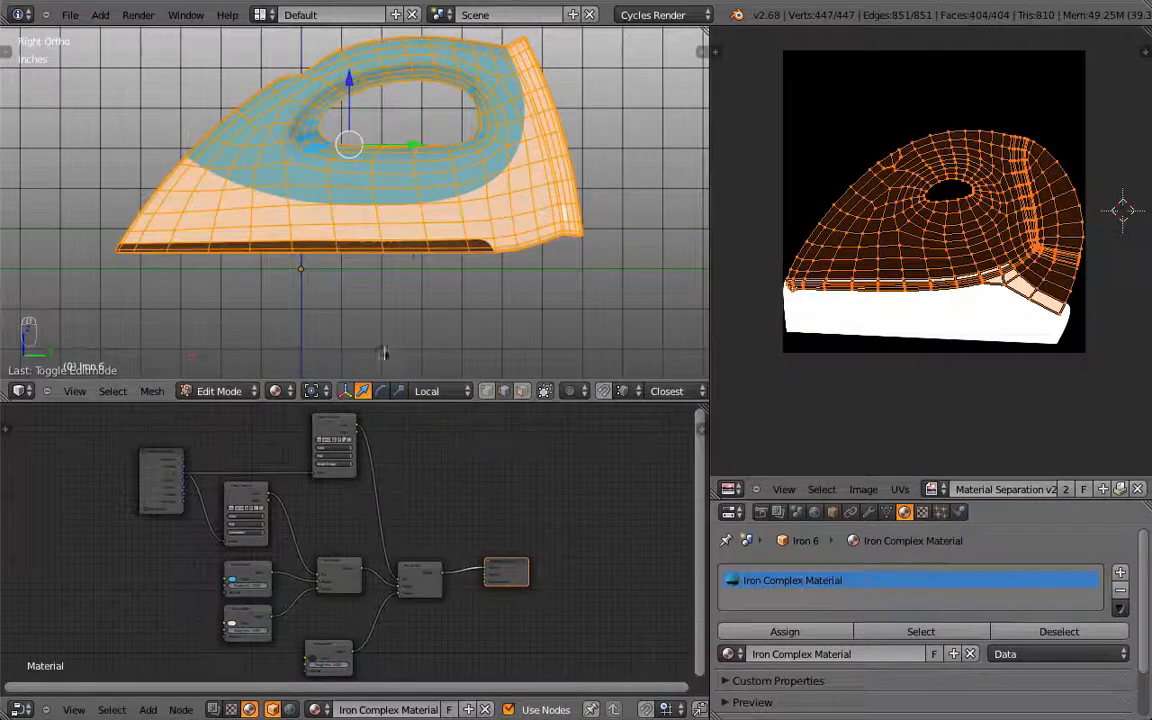
{"action": "middle_click_drag", "start_coordinate": [167, 566], "coordinate": [305, 545]}
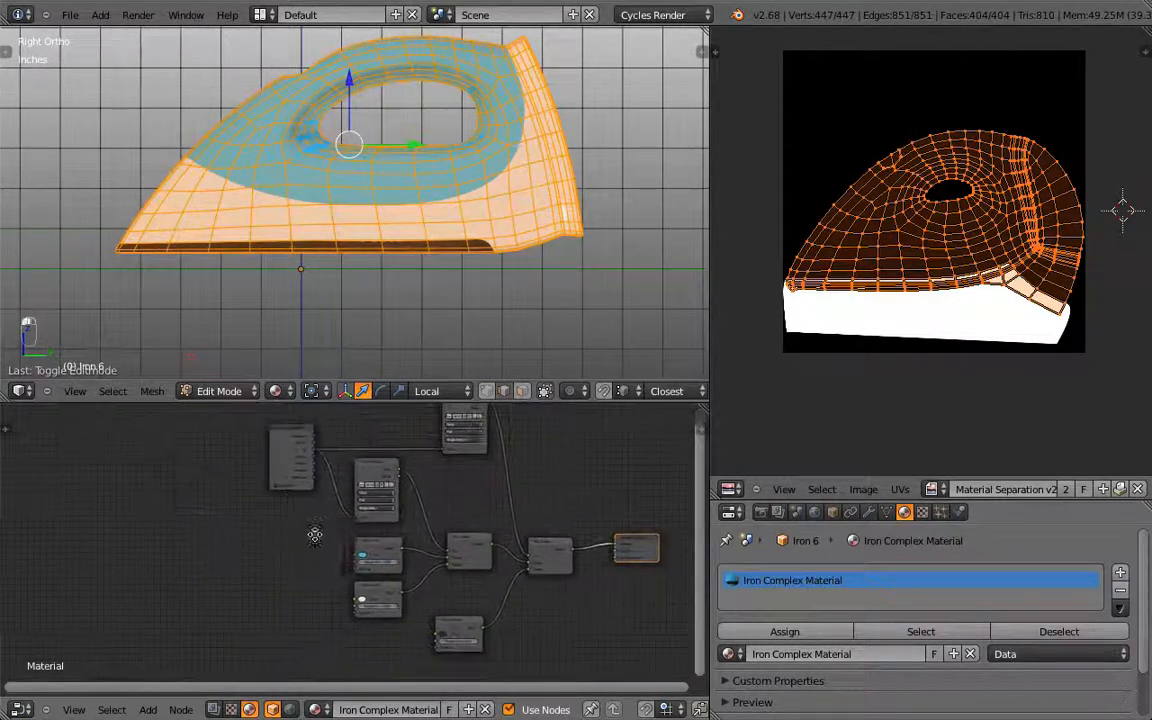
{"action": "left_click_drag", "start_coordinate": [298, 462], "coordinate": [203, 477]}
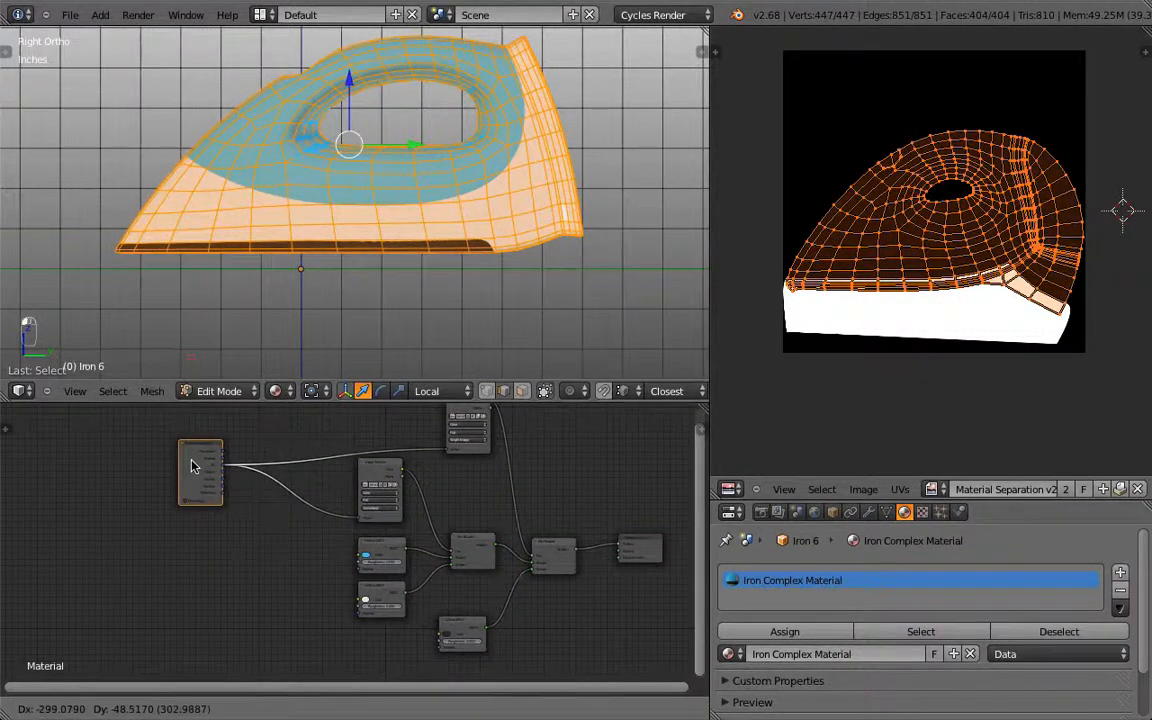
Duplicate the Image Texture node above the blue Diffuse BSDF, place the copy beside the diffuse nodes, and unlink its image.
{"action": "left_click", "coordinate": [381, 472]}
{"action": "key", "text": "shift+d"}
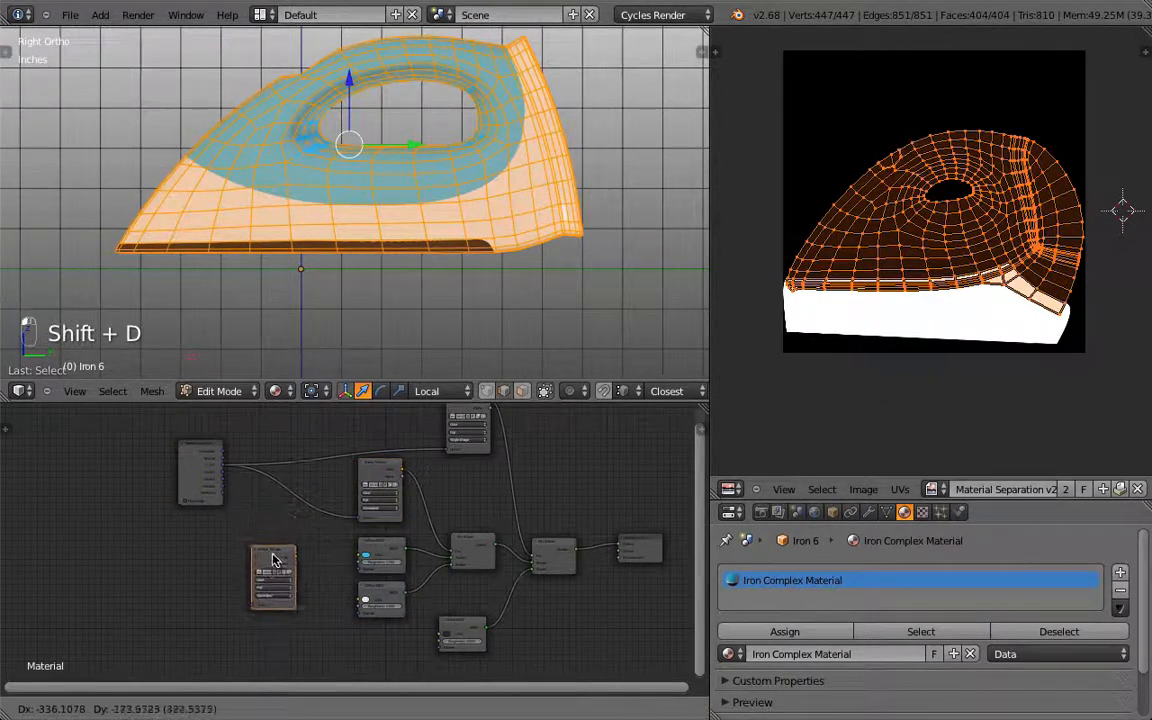
{"action": "left_click", "coordinate": [298, 552]}
{"action": "scroll", "coordinate": [305, 557], "scroll_direction": "up", "scroll_amount": 2}
{"action": "scroll", "coordinate": [305, 557], "scroll_direction": "up", "scroll_amount": 1}
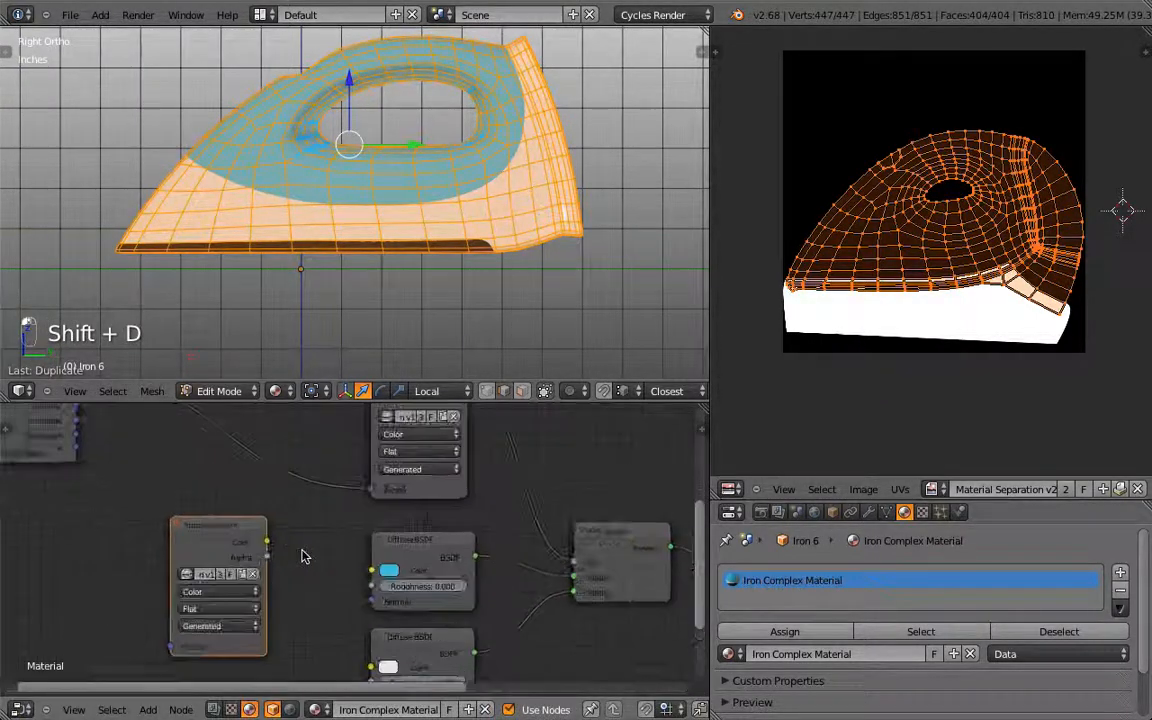
{"action": "left_click", "coordinate": [253, 577]}
{"action": "scroll", "coordinate": [170, 488], "scroll_direction": "down", "scroll_amount": 1}
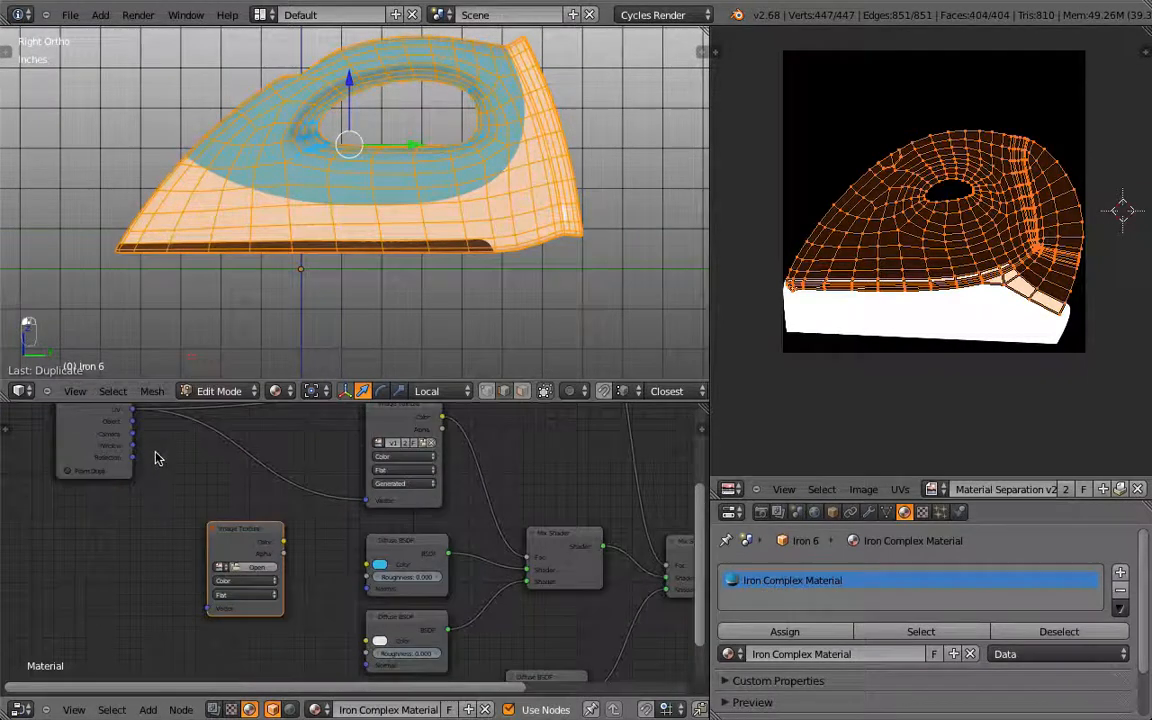
Link the Texture Coordinate UV output to the duplicated Image Texture's Vector input and load Logo Color.png into it.
{"action": "middle_click_drag", "start_coordinate": [157, 457], "coordinate": [147, 483]}
{"action": "left_click_drag", "start_coordinate": [121, 437], "coordinate": [197, 636]}
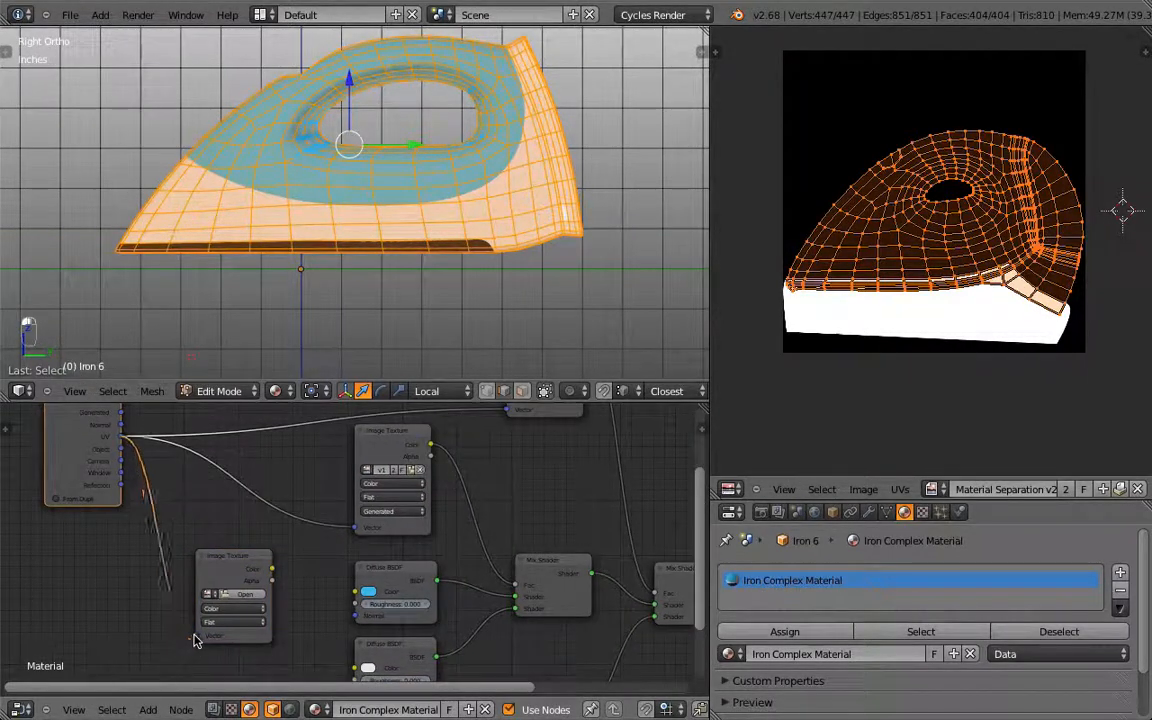
{"action": "left_click_drag", "start_coordinate": [237, 590], "coordinate": [222, 580]}
{"action": "left_click", "coordinate": [228, 583]}
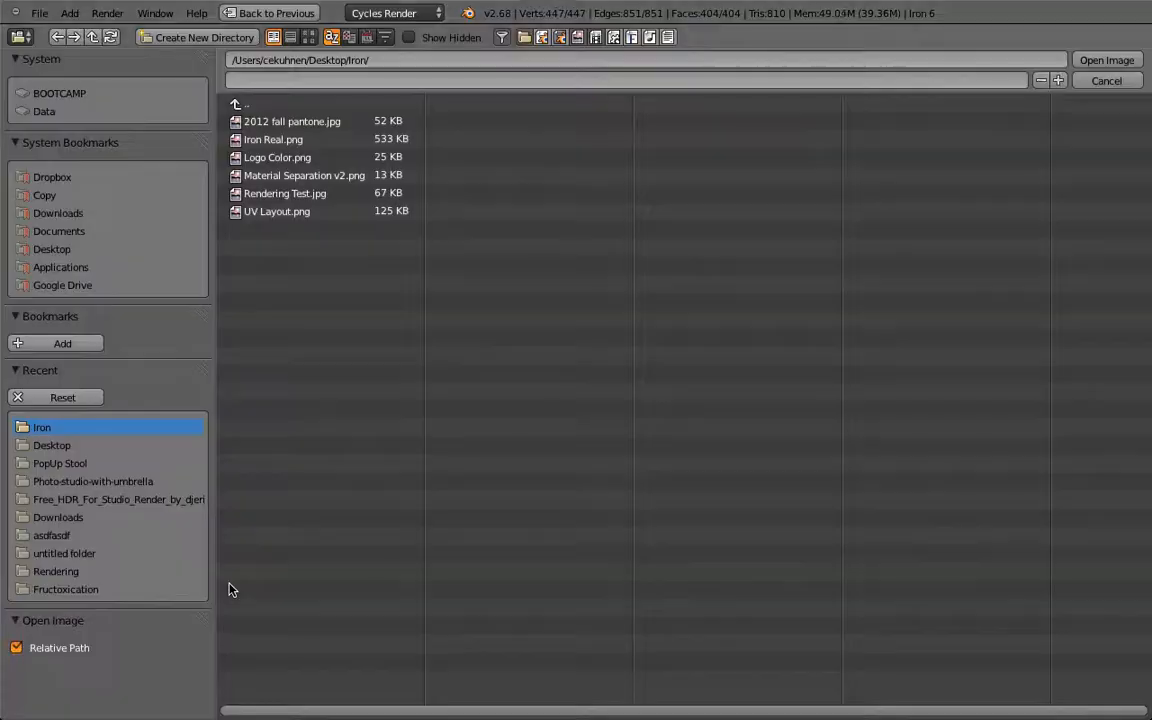
{"action": "left_click", "coordinate": [390, 157]}
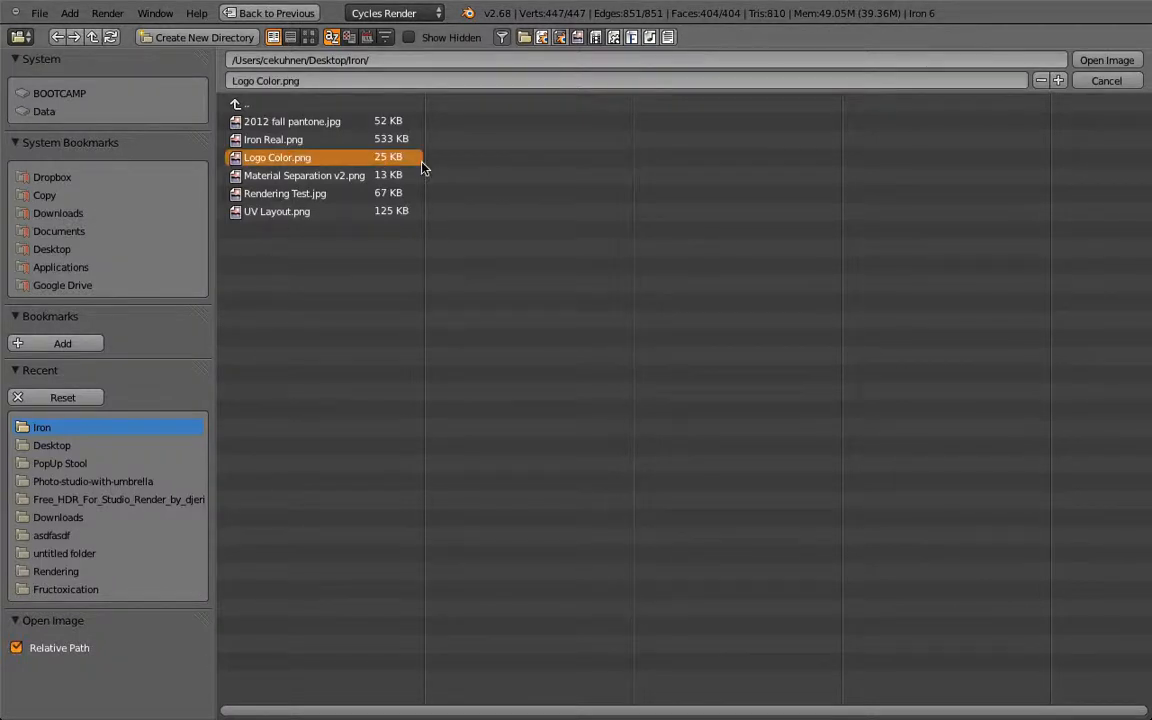
{"action": "left_click", "coordinate": [1106, 60]}
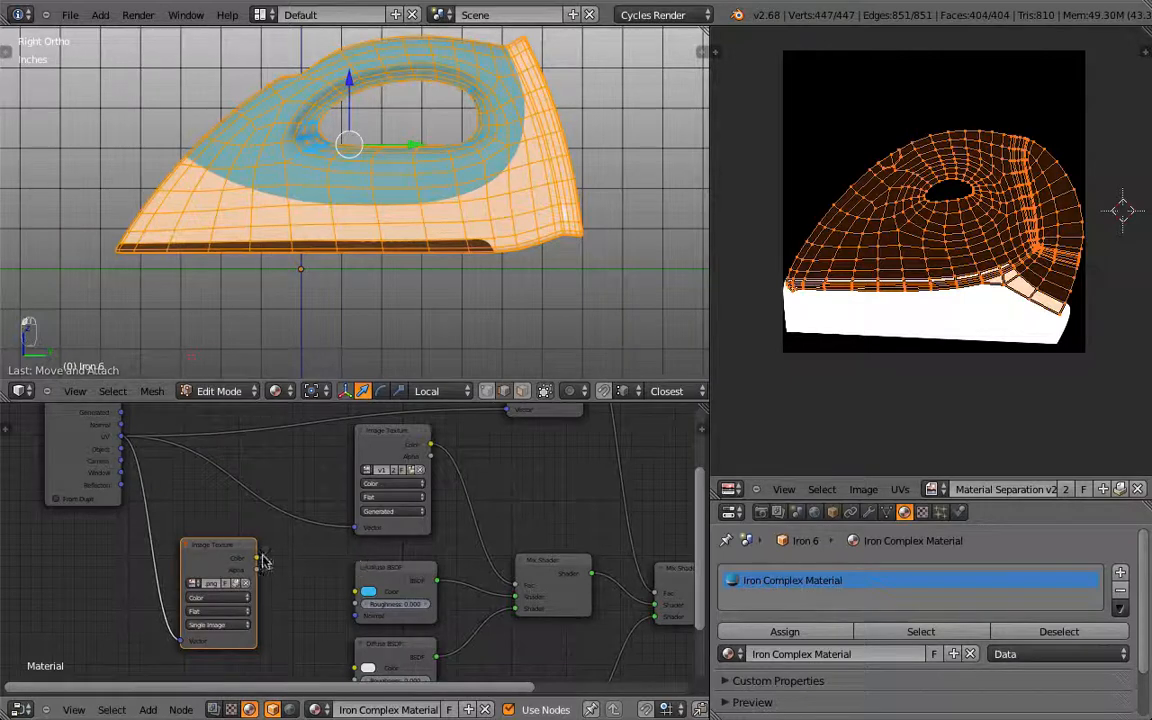
Connect the logo Image Texture's Color output to the Color input of the white Diffuse BSDF.
{"action": "left_click_drag", "start_coordinate": [256, 565], "coordinate": [358, 669]}
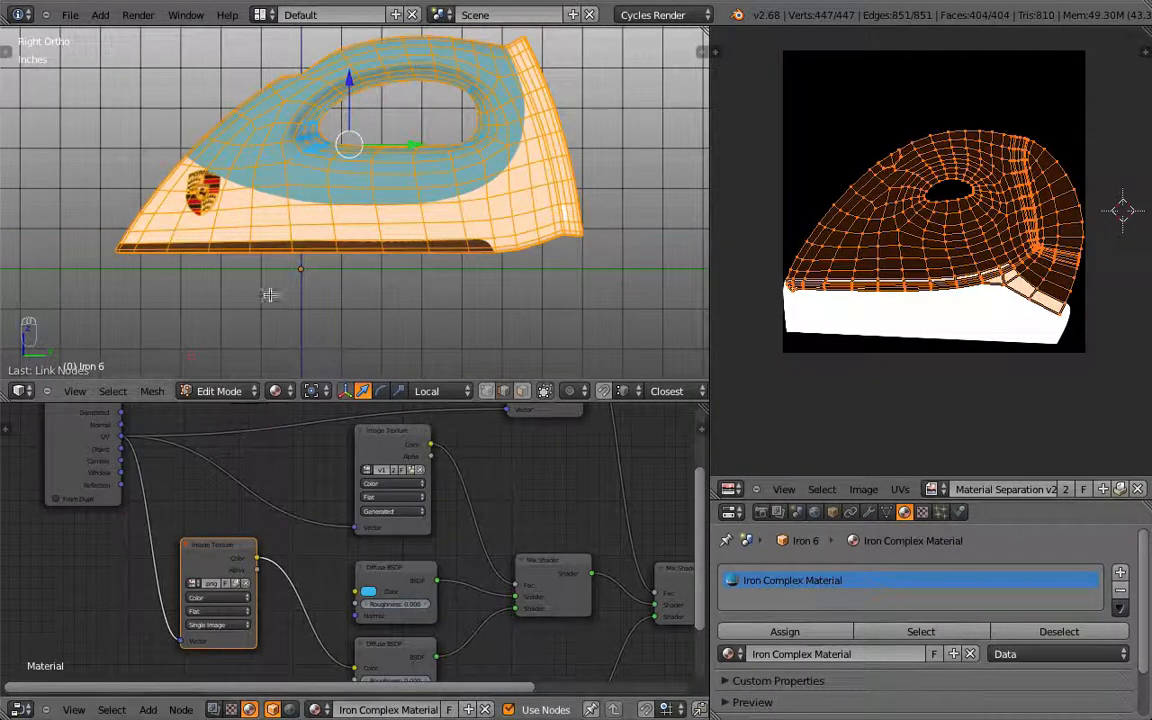
{"action": "left_click_drag", "start_coordinate": [211, 560], "coordinate": [208, 602]}
{"action": "middle_click_drag", "start_coordinate": [277, 543], "coordinate": [247, 445]}
{"action": "left_click", "coordinate": [366, 555]}
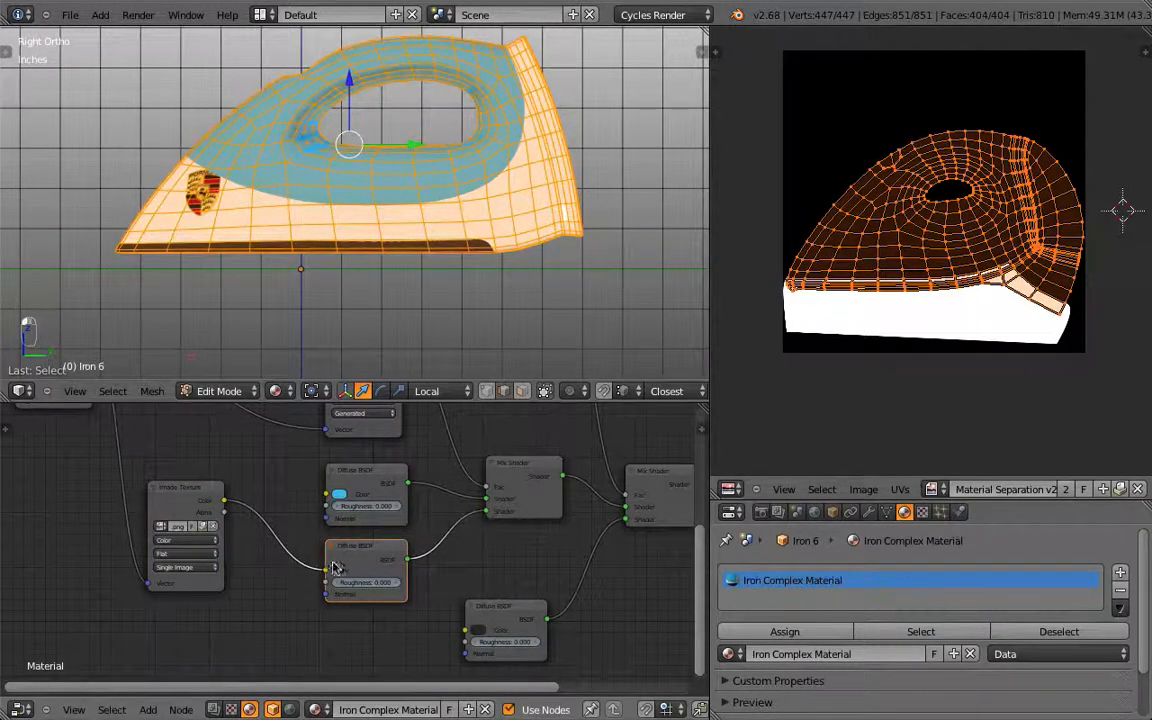
{"action": "mouse_move", "coordinate": [325, 572]}
{"action": "left_mouse_down"}
{"action": "mouse_move", "coordinate": [291, 571]}
{"action": "mouse_move", "coordinate": [325, 571]}
{"action": "left_mouse_up"}
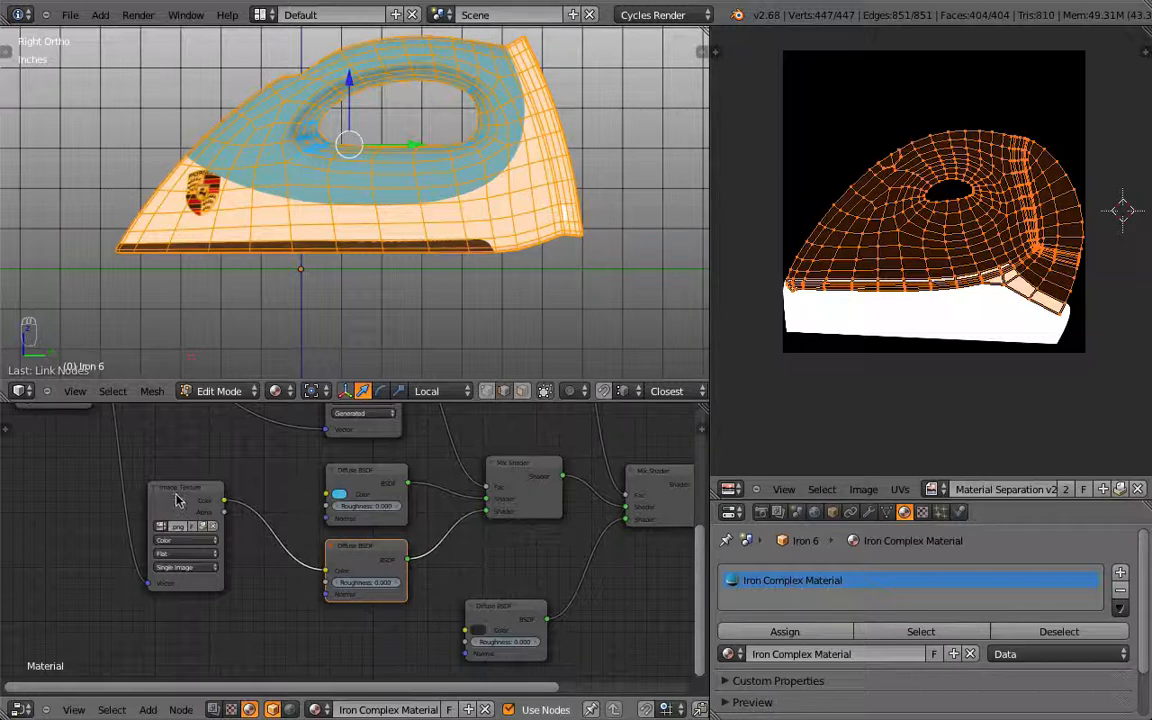
Display Logo Color.png in the UV/Image Editor and check the crest's placement on the iron in Object Mode.
{"action": "left_click", "coordinate": [176, 500]}
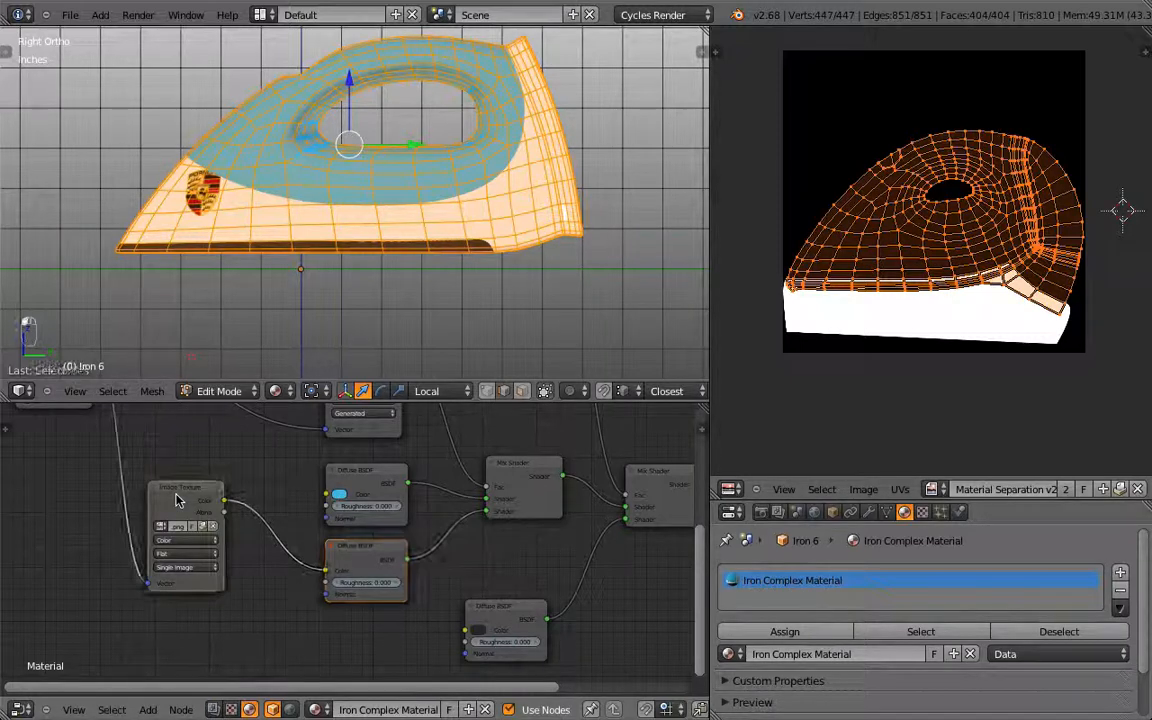
{"action": "left_click", "coordinate": [931, 489]}
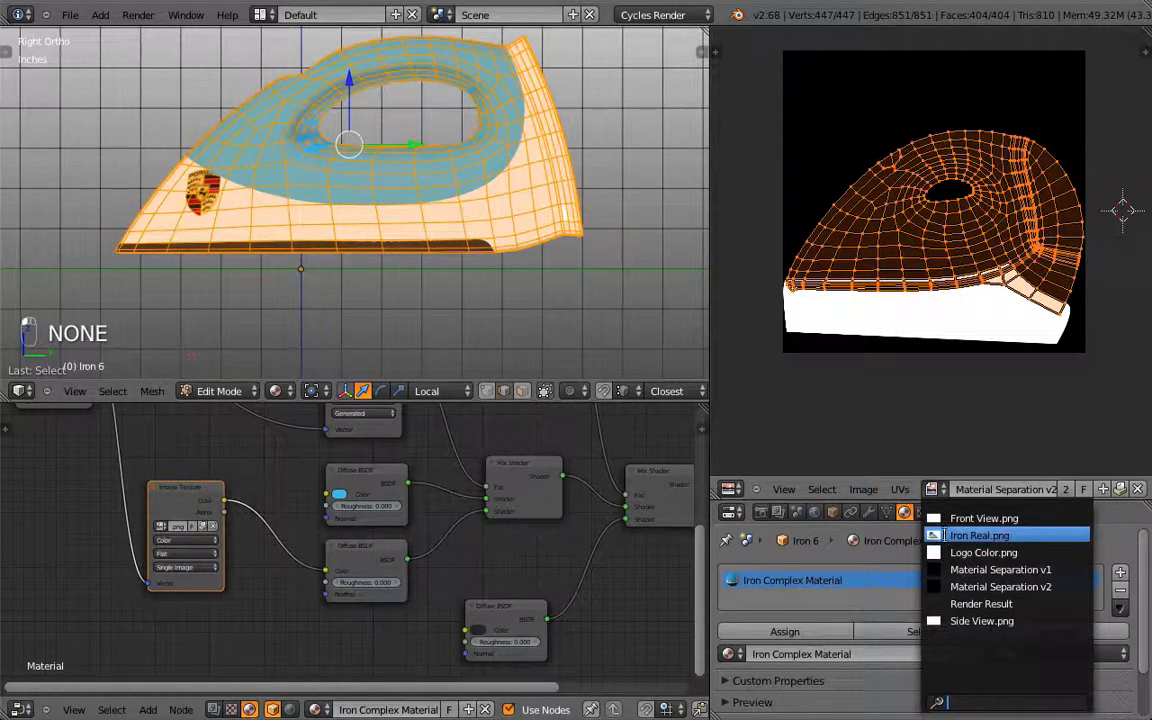
{"action": "left_click", "coordinate": [982, 552]}
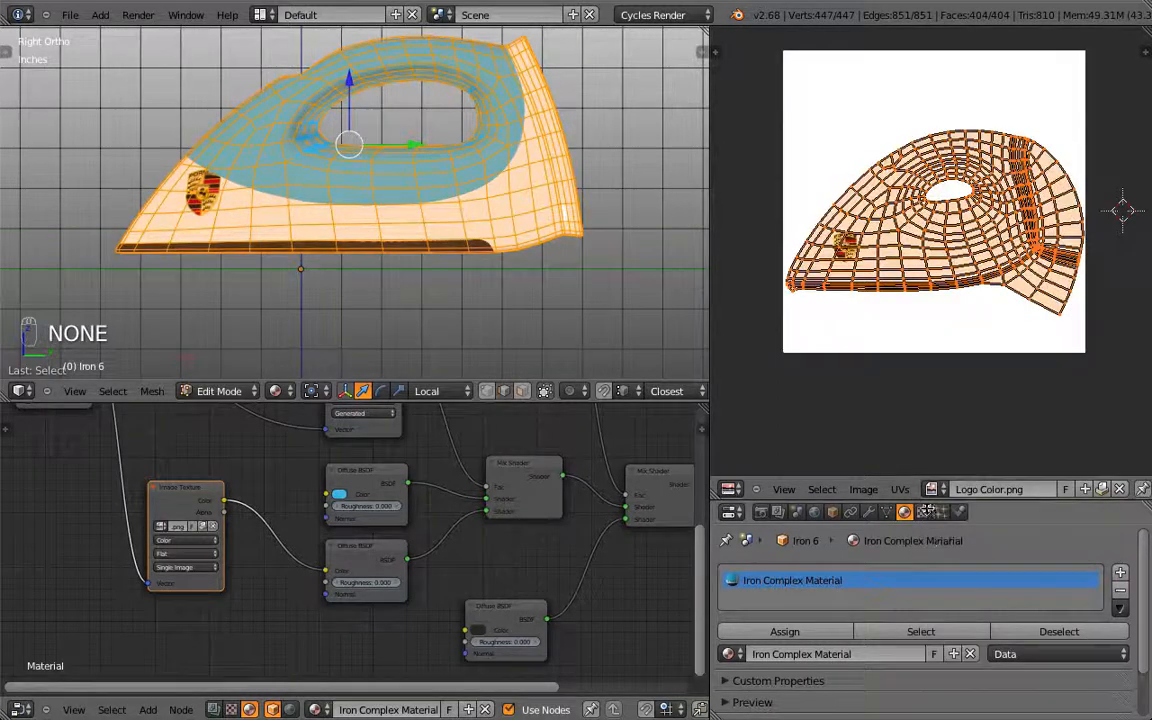
{"action": "scroll", "coordinate": [858, 265], "scroll_direction": "up", "scroll_amount": 3}
{"action": "middle_click_drag", "start_coordinate": [302, 226], "coordinate": [224, 294]}
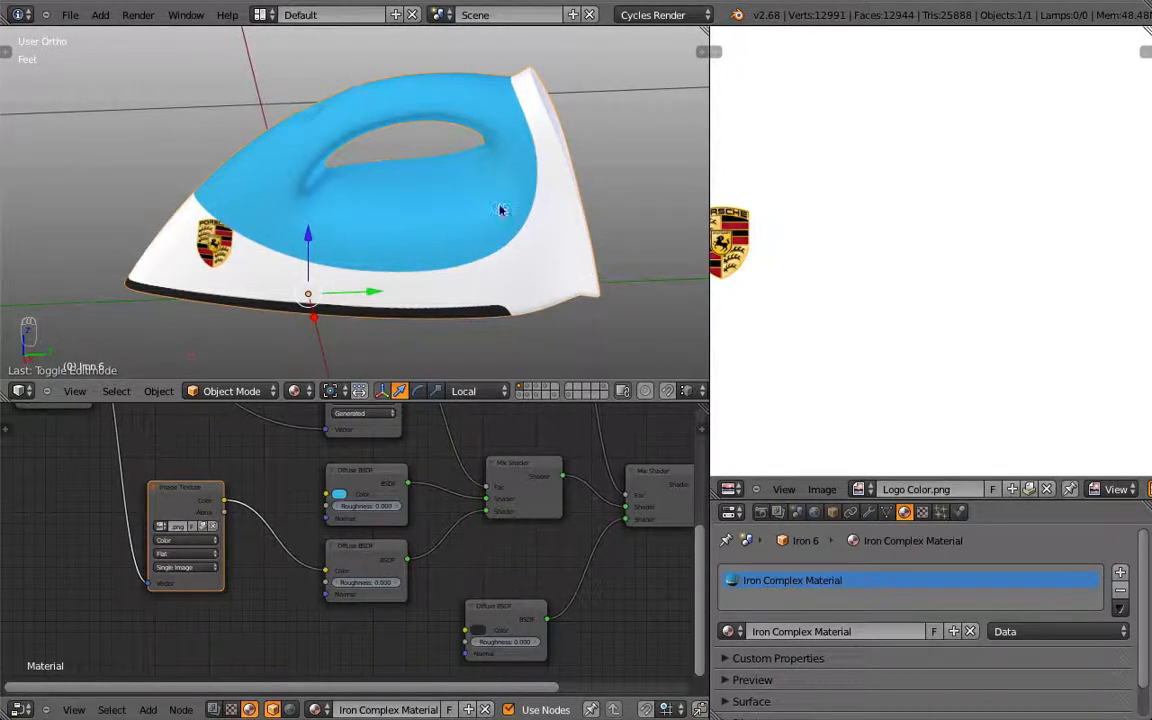
{"action": "mouse_move", "coordinate": [502, 210]}
{"action": "middle_mouse_down"}
{"action": "mouse_move", "coordinate": [496, 198]}
{"action": "mouse_move", "coordinate": [560, 180]}
{"action": "mouse_move", "coordinate": [478, 283]}
{"action": "mouse_move", "coordinate": [569, 262]}
{"action": "middle_mouse_up"}
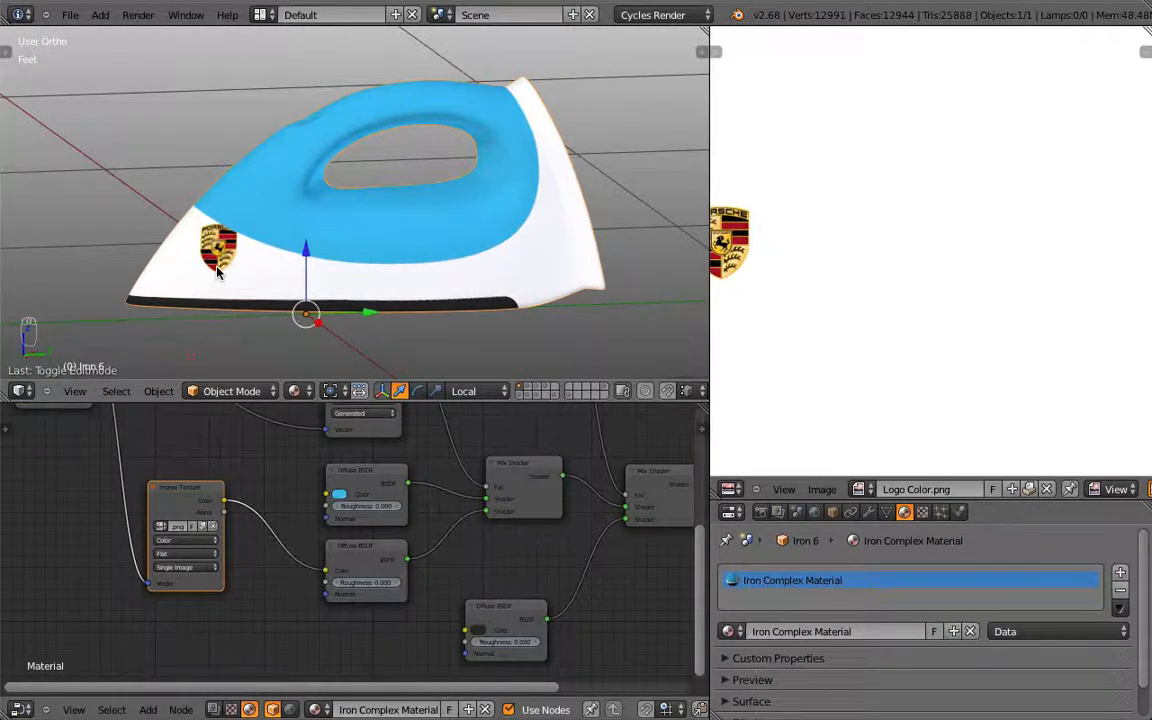
Switch to Pixelmator and move the crest slightly down toward the iron's tip, showing the wireframe Background Layer only while positioning it.
{"action": "key", "text": "super"}
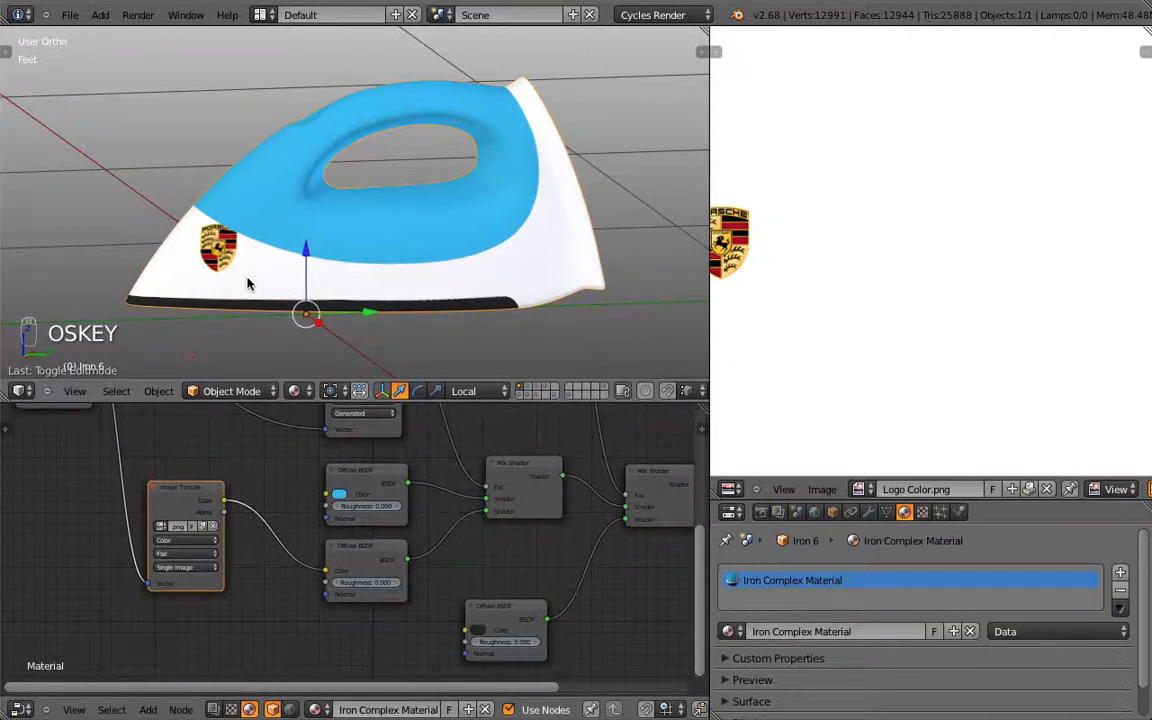
{"action": "key", "text": "super+Tab"}
{"action": "key", "text": "super+Tab"}
{"action": "left_click", "coordinate": [512, 342]}
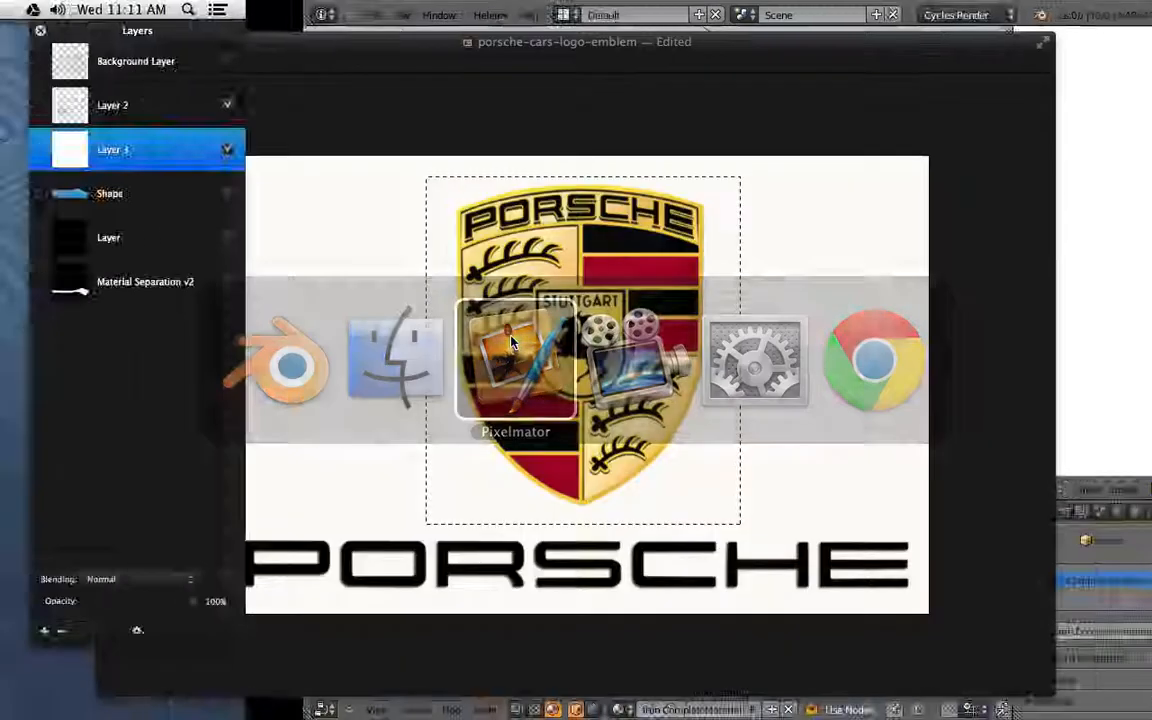
{"action": "left_click", "coordinate": [262, 435]}
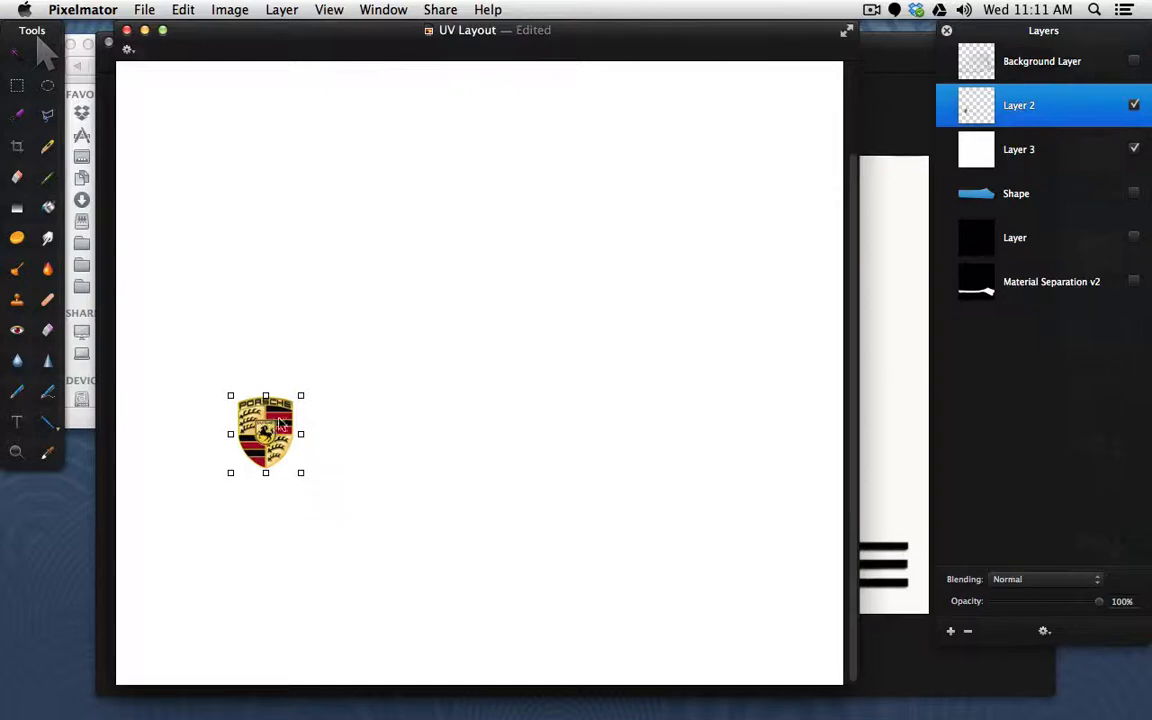
{"action": "left_click", "coordinate": [1135, 62]}
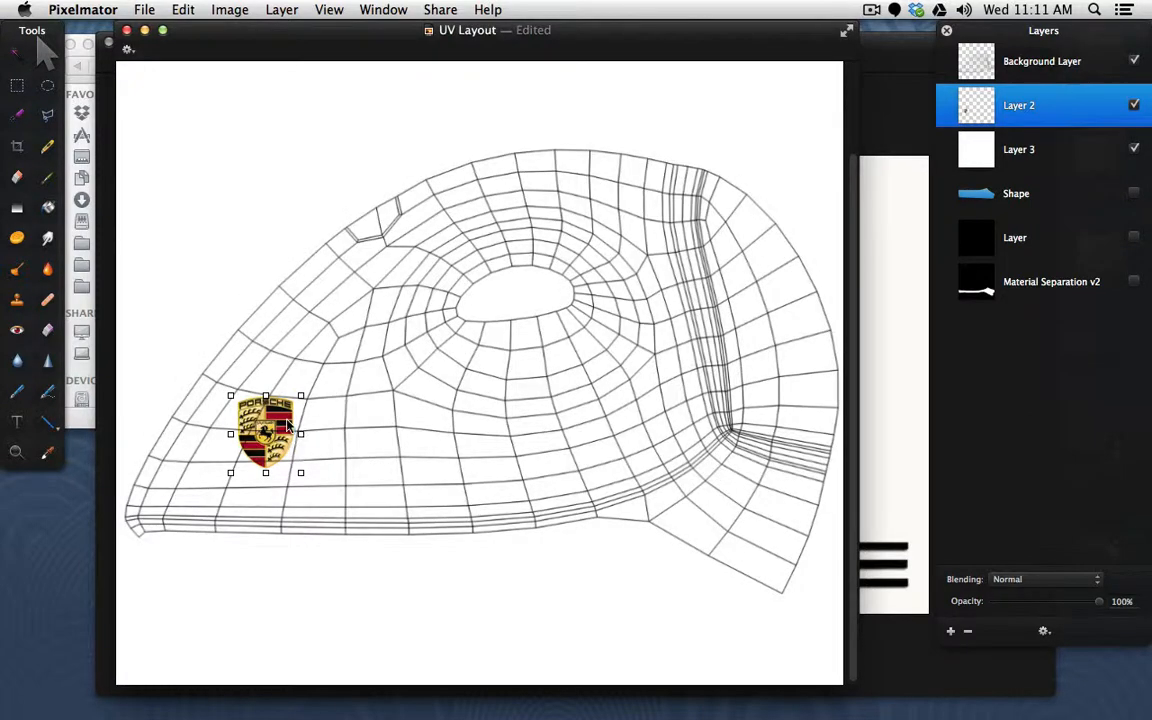
{"action": "left_click_drag", "start_coordinate": [282, 420], "coordinate": [270, 443]}
{"action": "left_click", "coordinate": [1134, 61]}
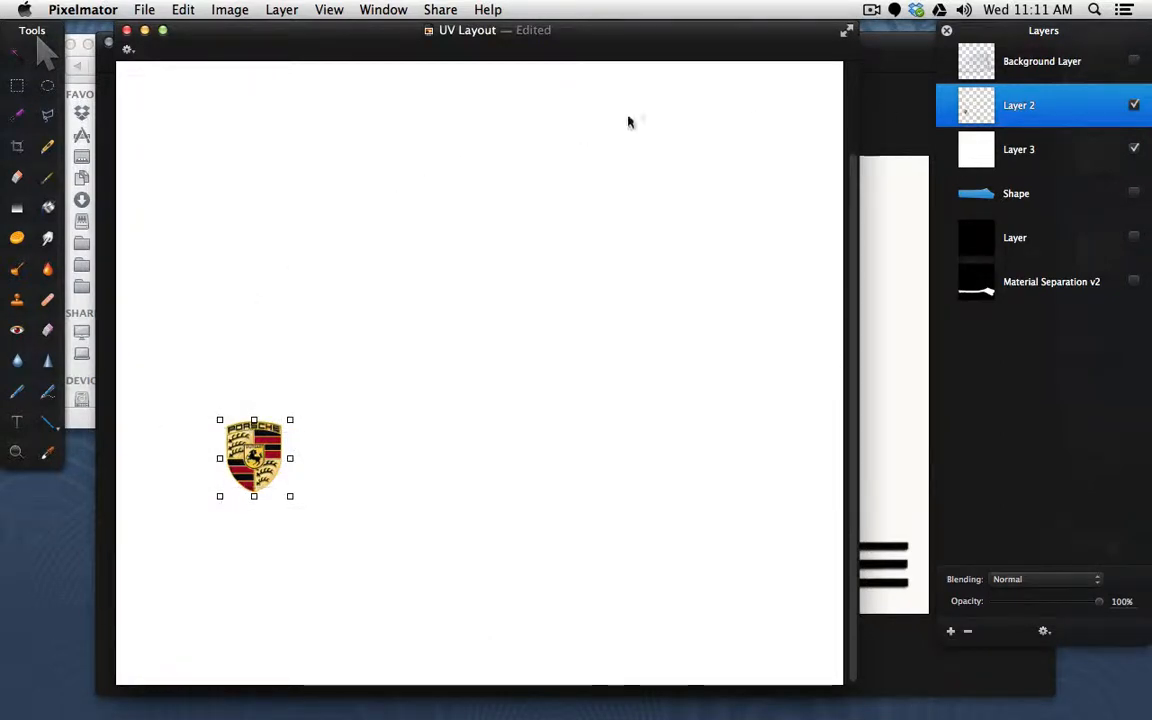
Export the repositioned crest artwork to the Iron folder as Logo Color, replacing the existing file.
{"action": "left_click", "coordinate": [141, 8]}
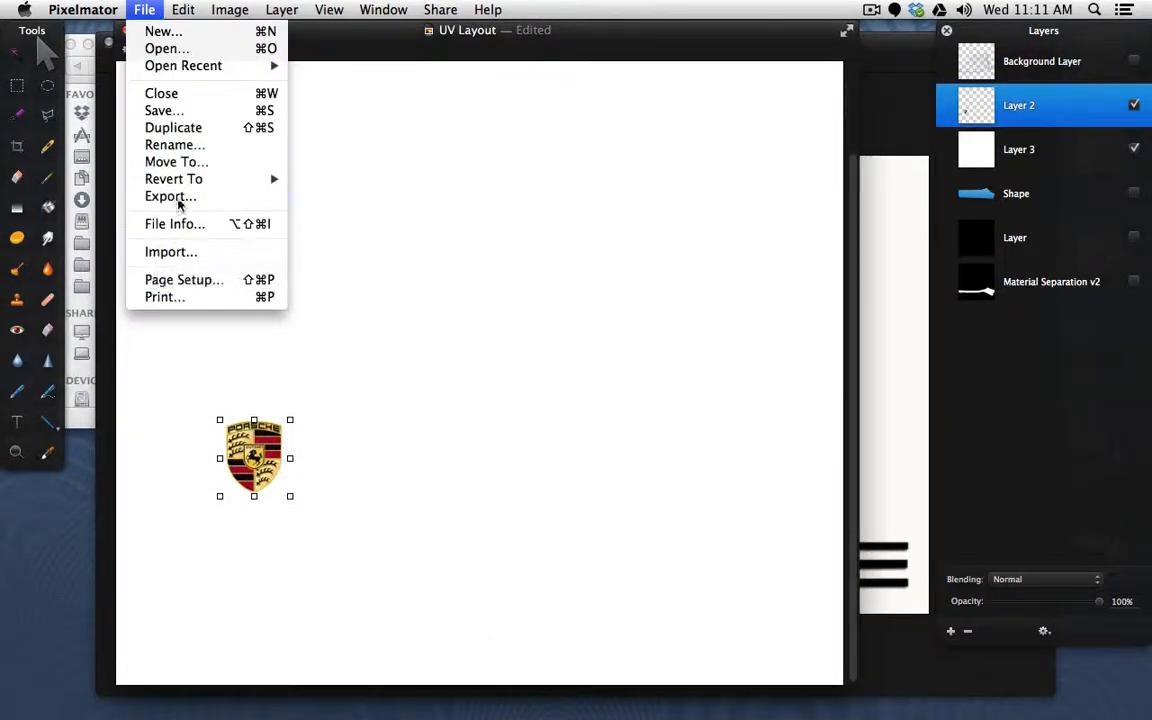
{"action": "left_click", "coordinate": [179, 201]}
{"action": "left_click", "coordinate": [638, 190]}
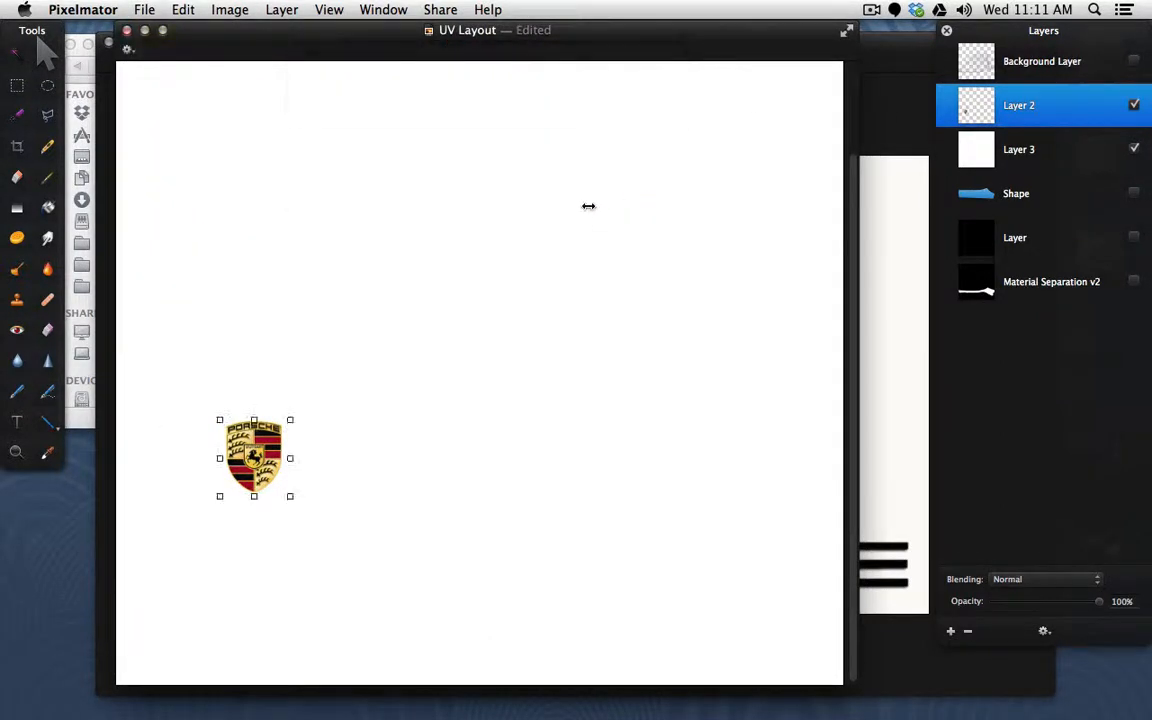
{"action": "left_click", "coordinate": [427, 260]}
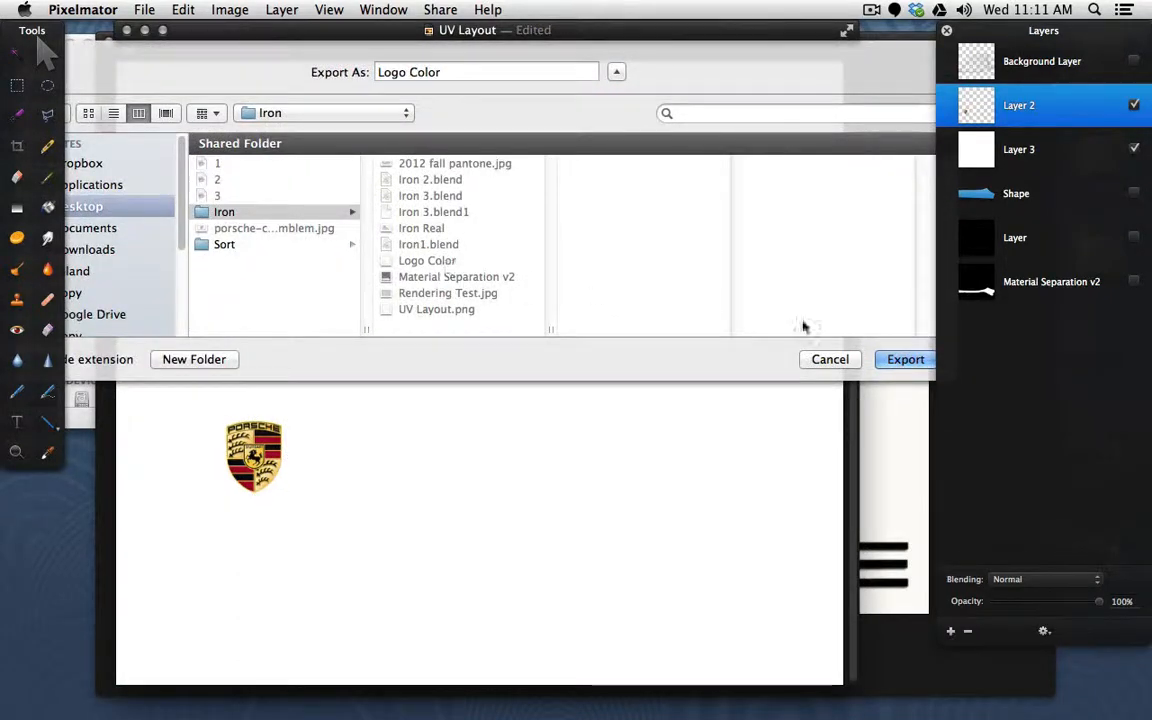
{"action": "left_click", "coordinate": [903, 359]}
{"action": "left_click", "coordinate": [616, 150]}
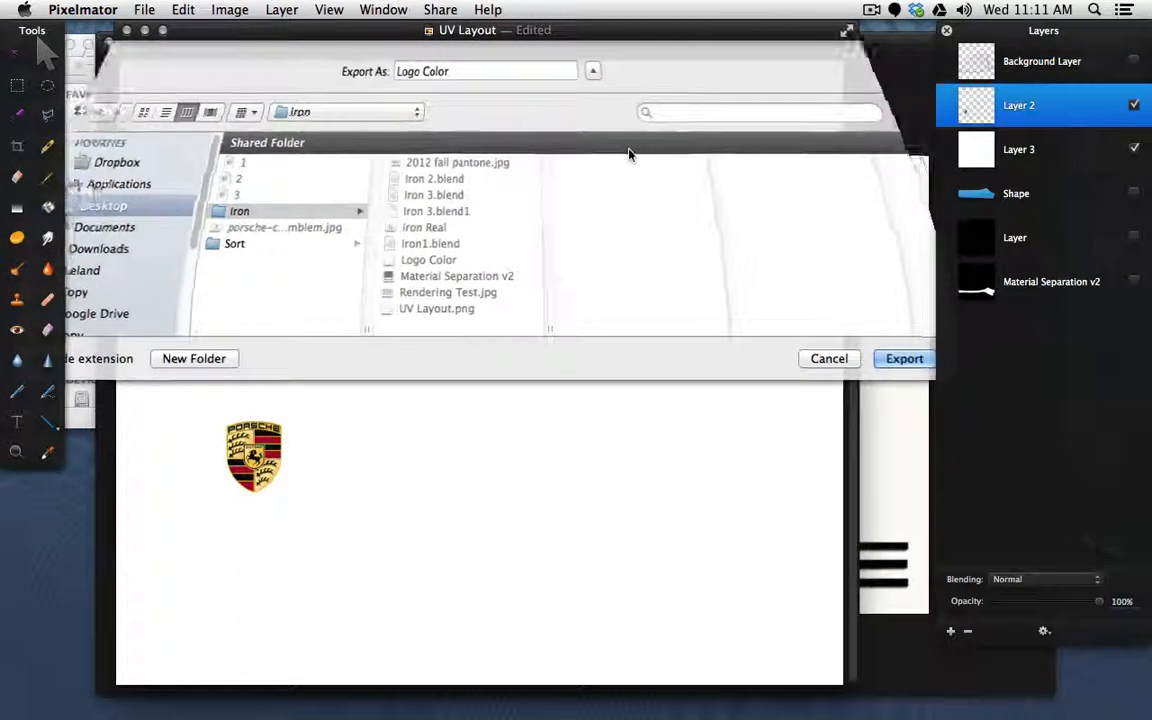
Switch to Blender, reload Logo Color.png in the UV/Image Editor, and check the crest on the iron from the right view.
{"action": "key", "text": "super+Tab"}
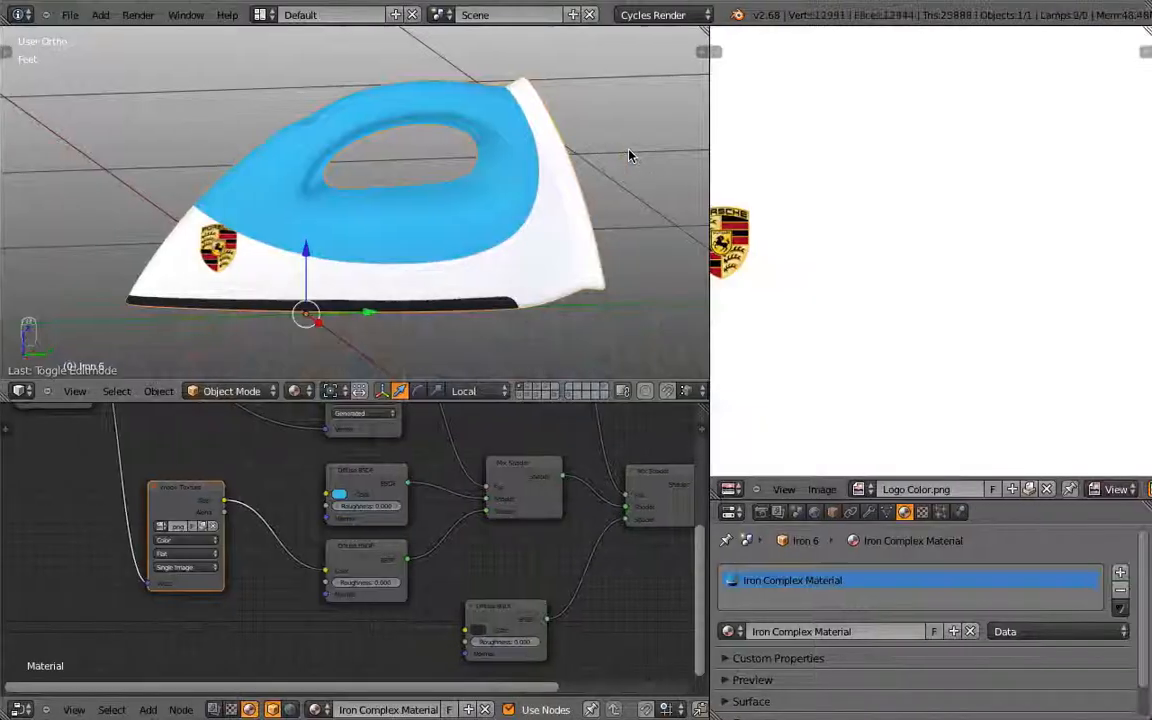
{"action": "left_click", "coordinate": [1020, 489]}
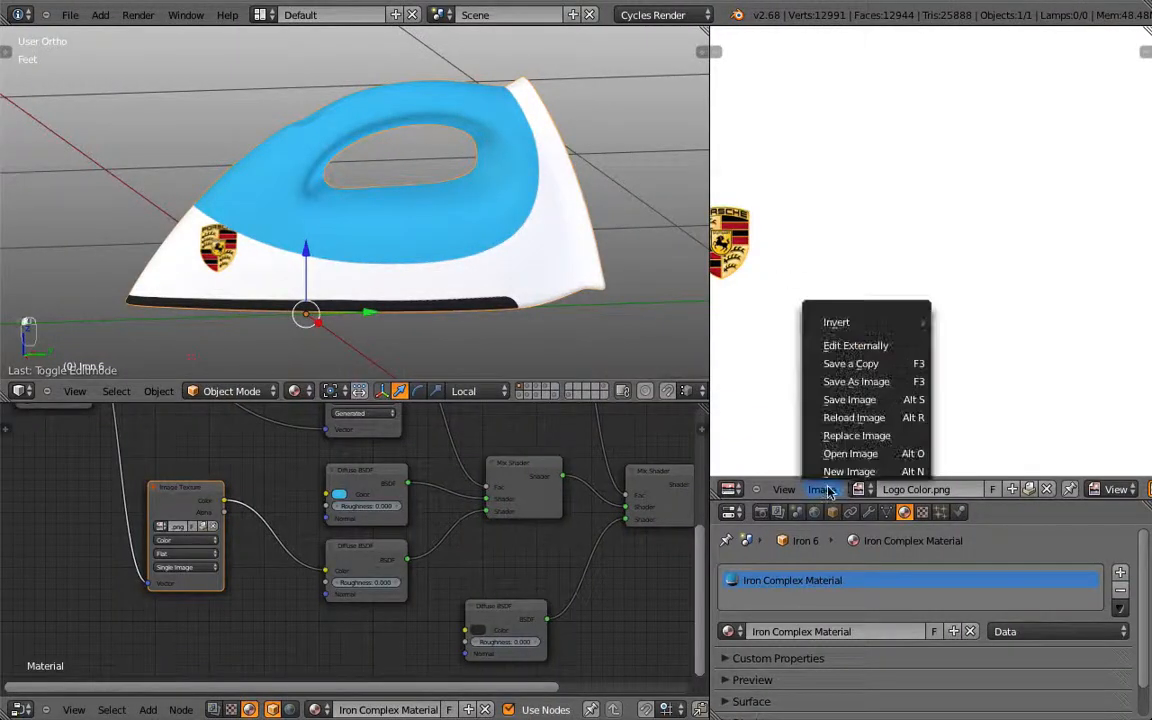
{"action": "left_click", "coordinate": [872, 418]}
{"action": "key", "text": "KP_3"}
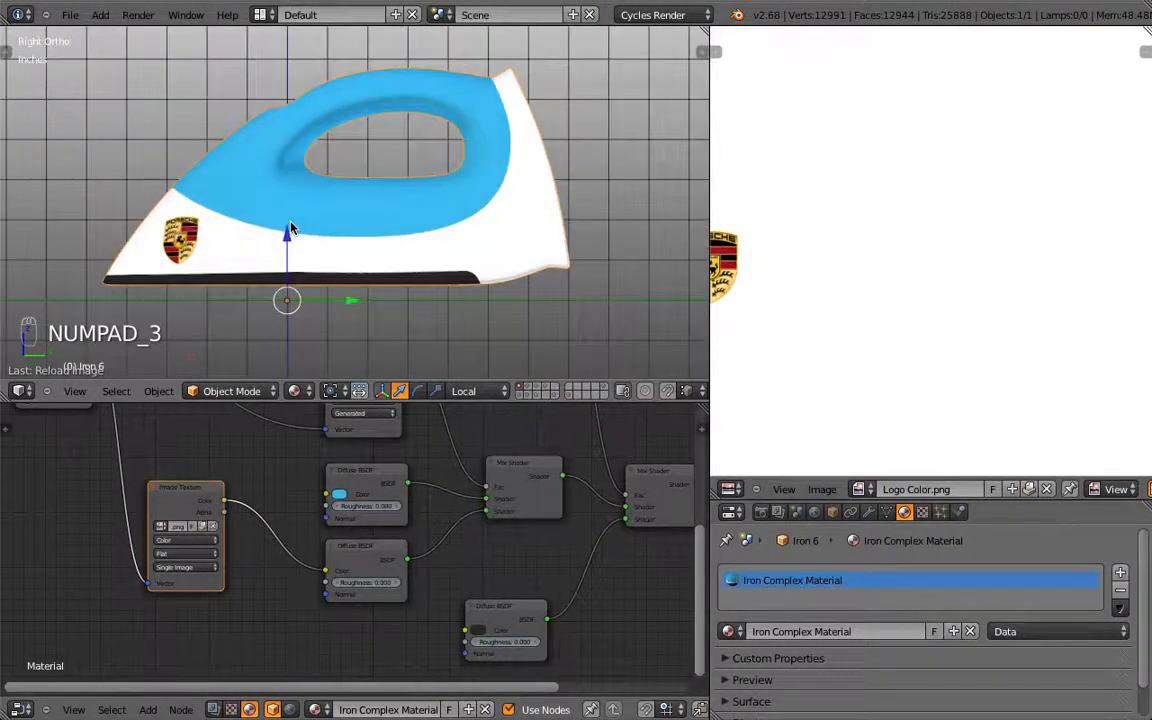
{"action": "middle_click_drag", "start_coordinate": [281, 225], "coordinate": [244, 232]}
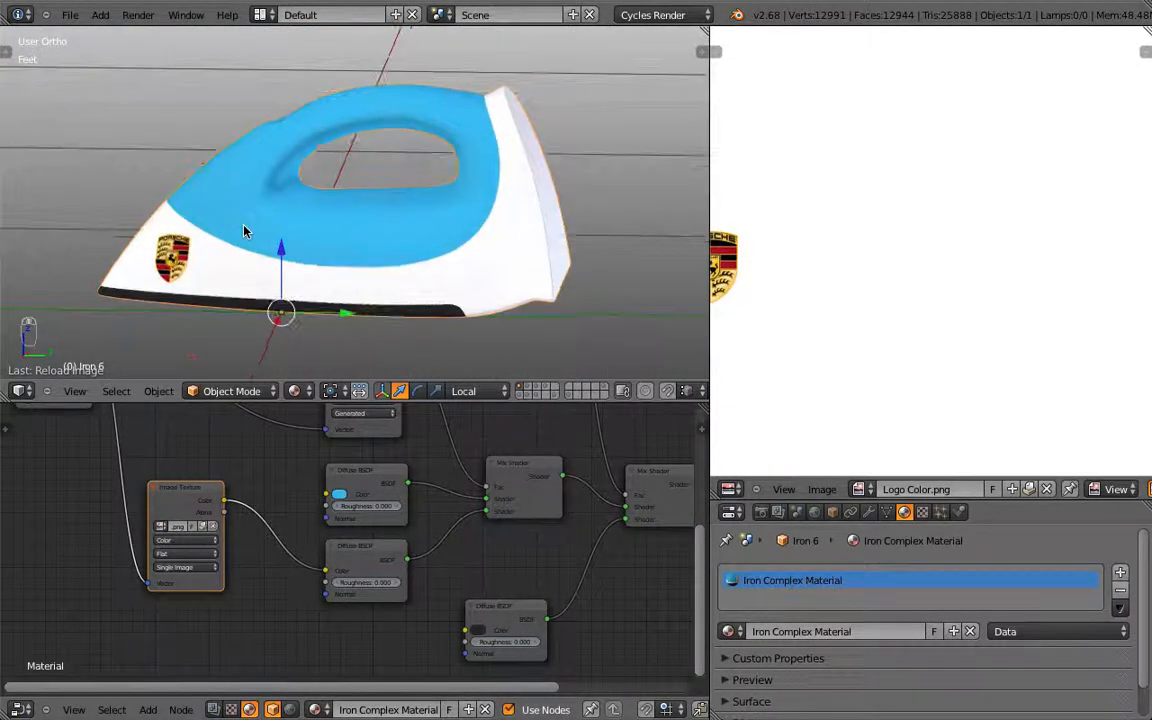
{"action": "key", "text": "KP_3"}
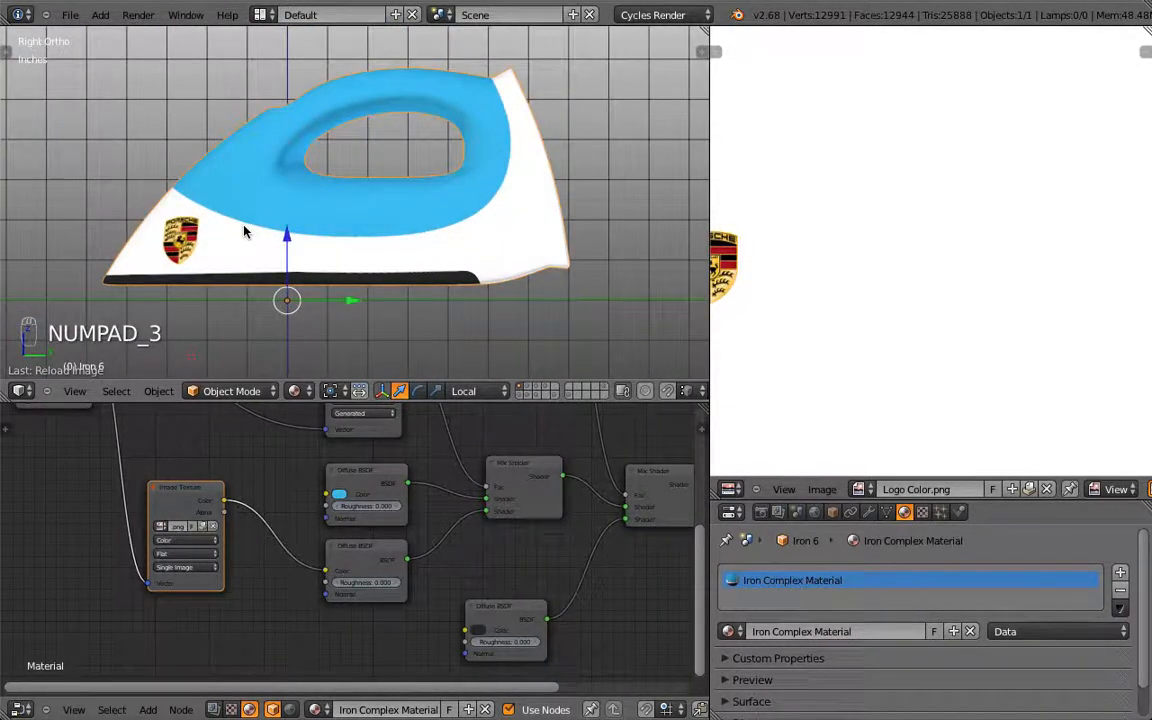
Switch to Pixelmator and add the text "Awesomeness" just to the right of the crest.
{"action": "key", "text": "super+Tab"}
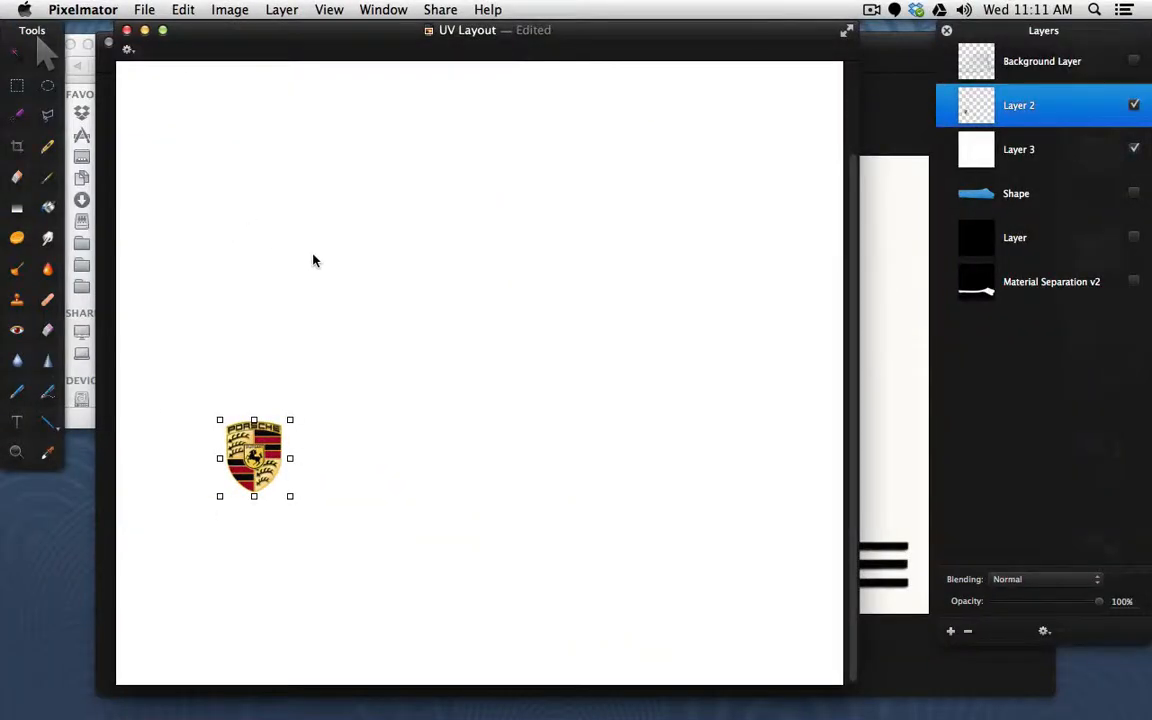
{"action": "left_click", "coordinate": [17, 422]}
{"action": "left_click", "coordinate": [310, 460]}
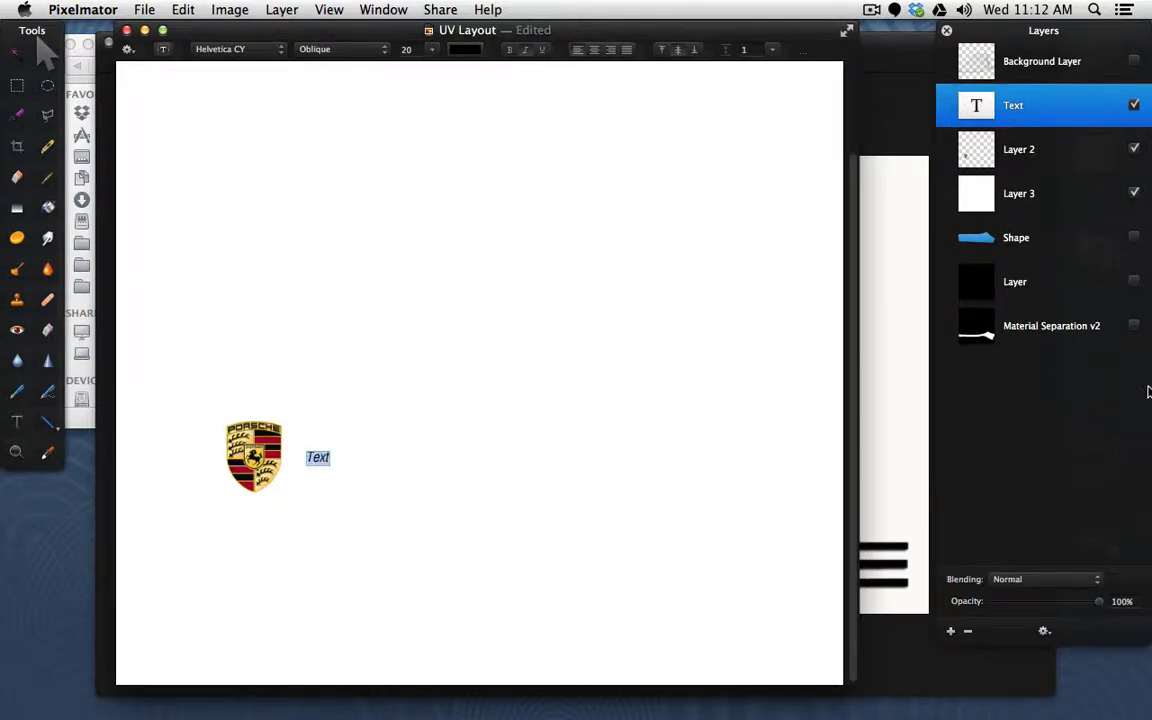
{"action": "type", "text": "Awesomeness"}
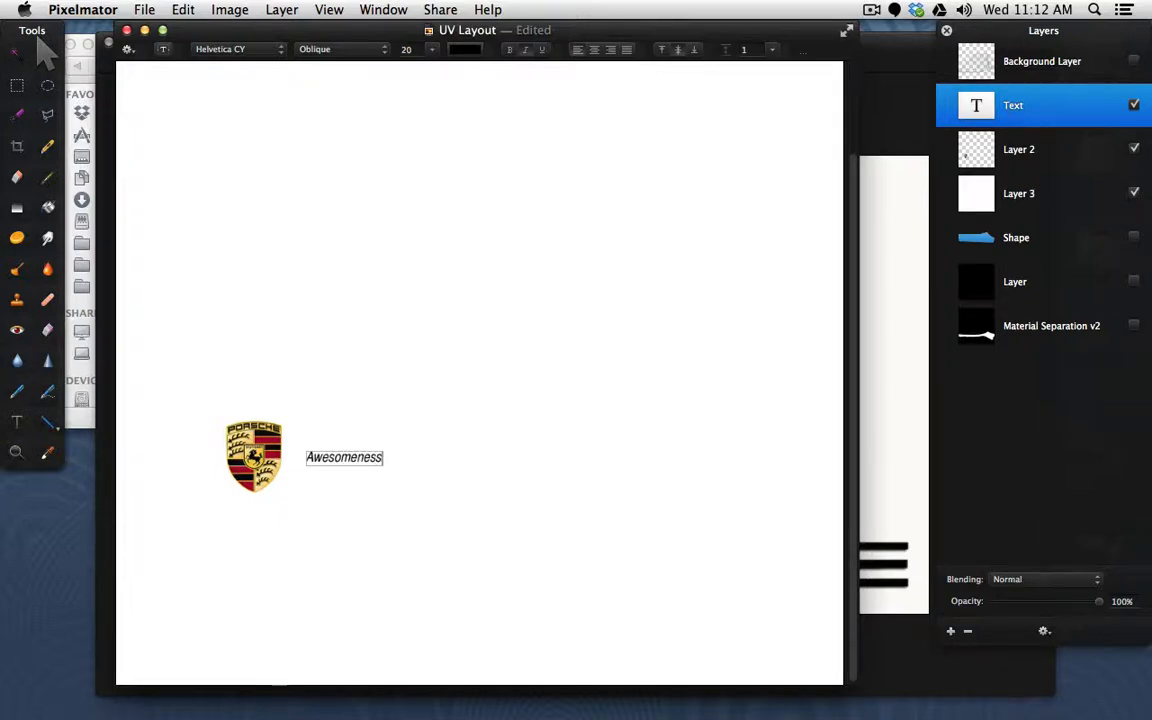
{"action": "left_click", "coordinate": [44, 48]}
{"action": "left_click", "coordinate": [434, 370]}
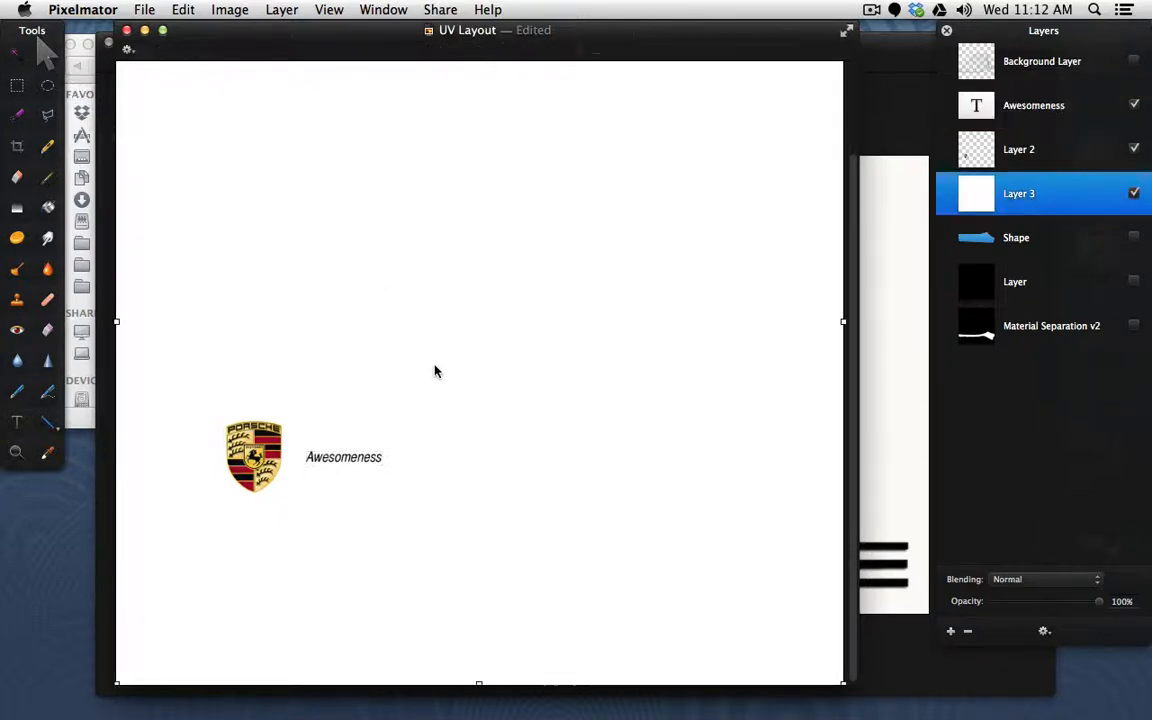
Set the Awesomeness text's font size to 64 and place it directly beside the crest.
{"action": "double_click", "coordinate": [344, 460]}
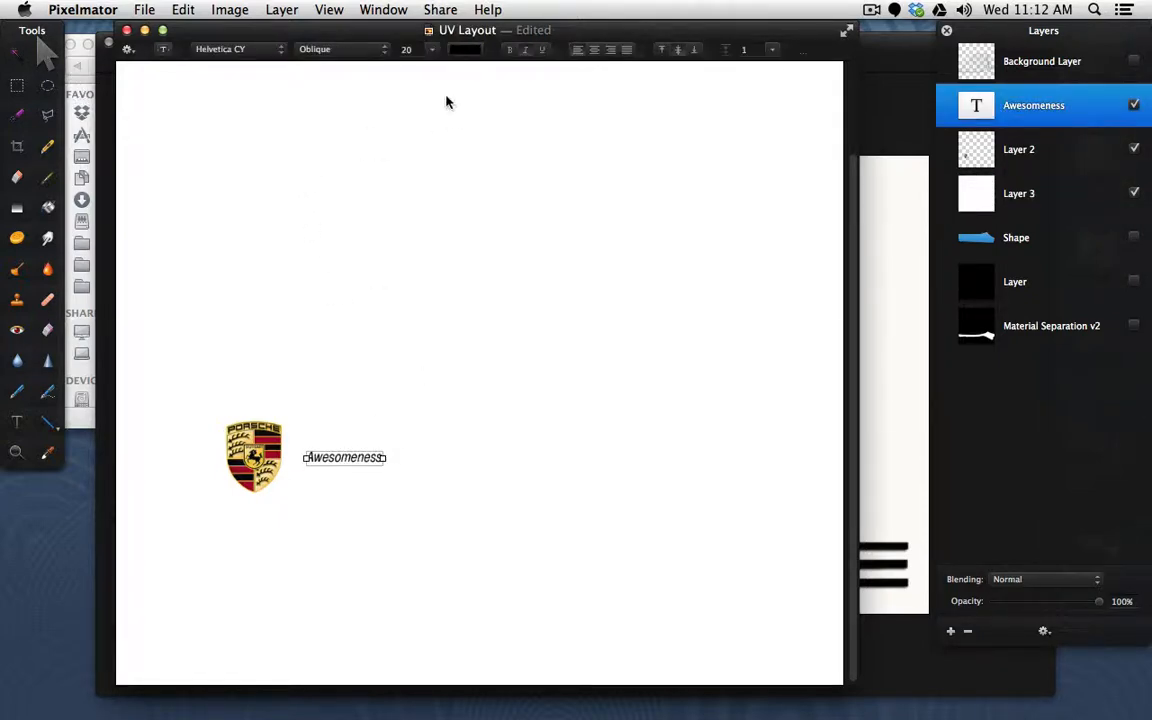
{"action": "left_click", "coordinate": [431, 49]}
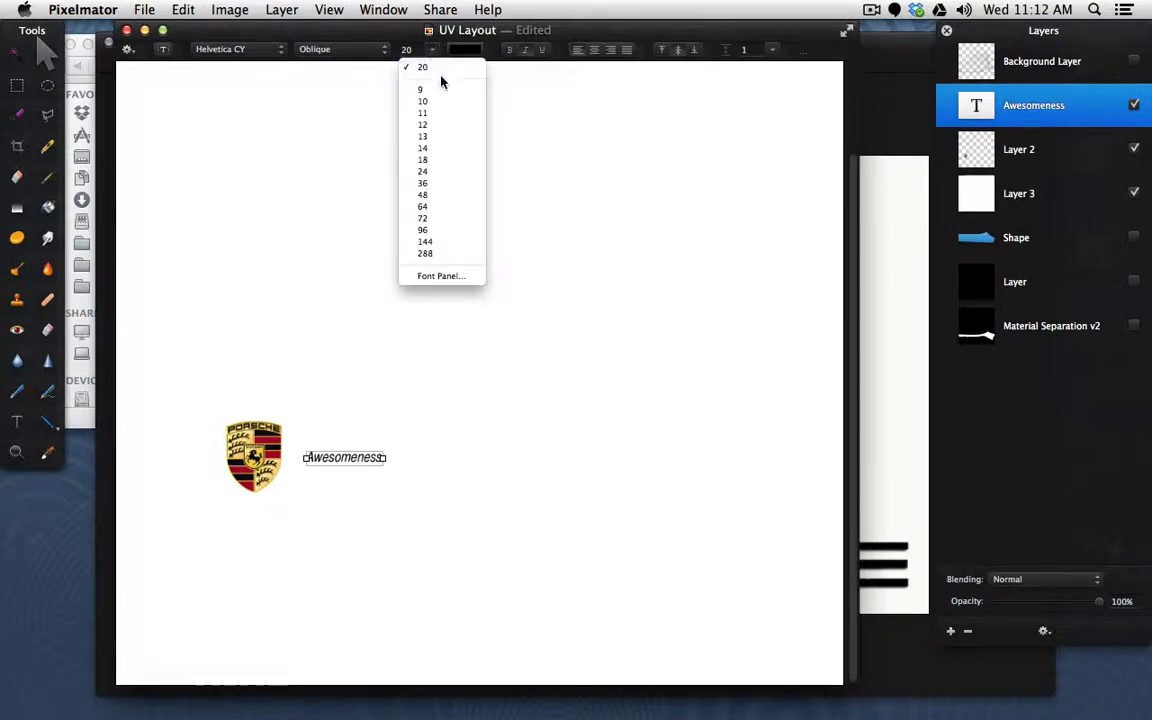
{"action": "left_click", "coordinate": [450, 206]}
{"action": "left_click_drag", "start_coordinate": [375, 455], "coordinate": [360, 457]}
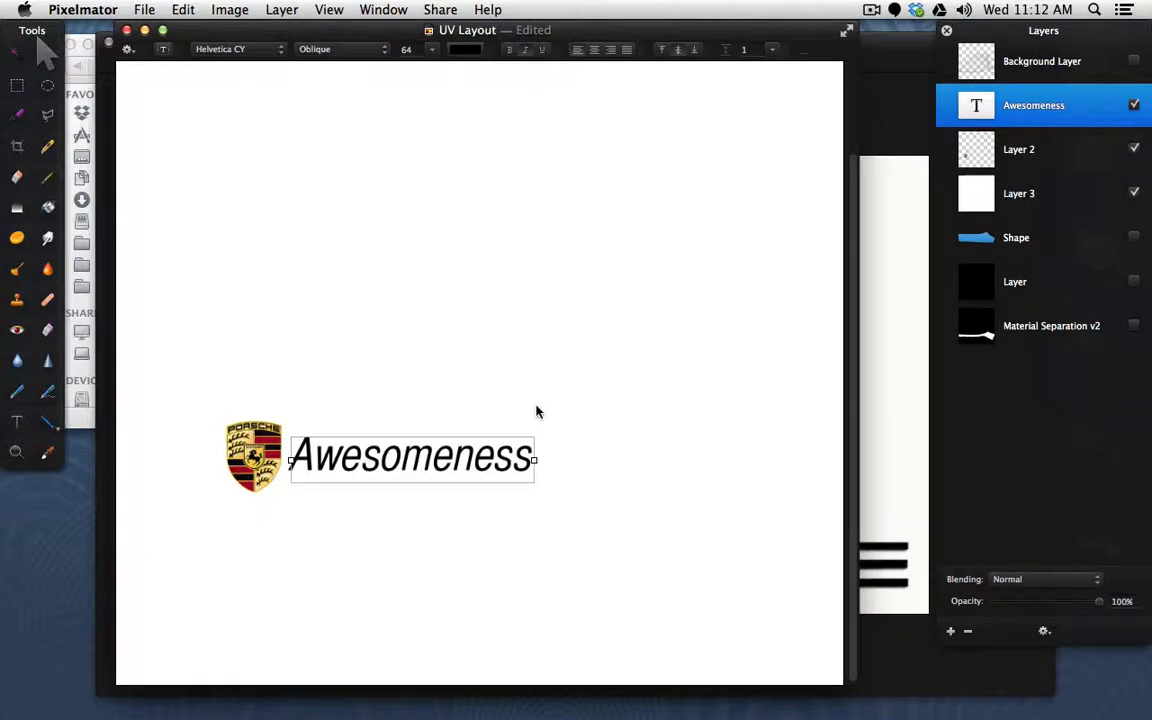
Export the crest and text artwork as a PNG over the Logo Color file in the Iron folder.
{"action": "left_click", "coordinate": [146, 10]}
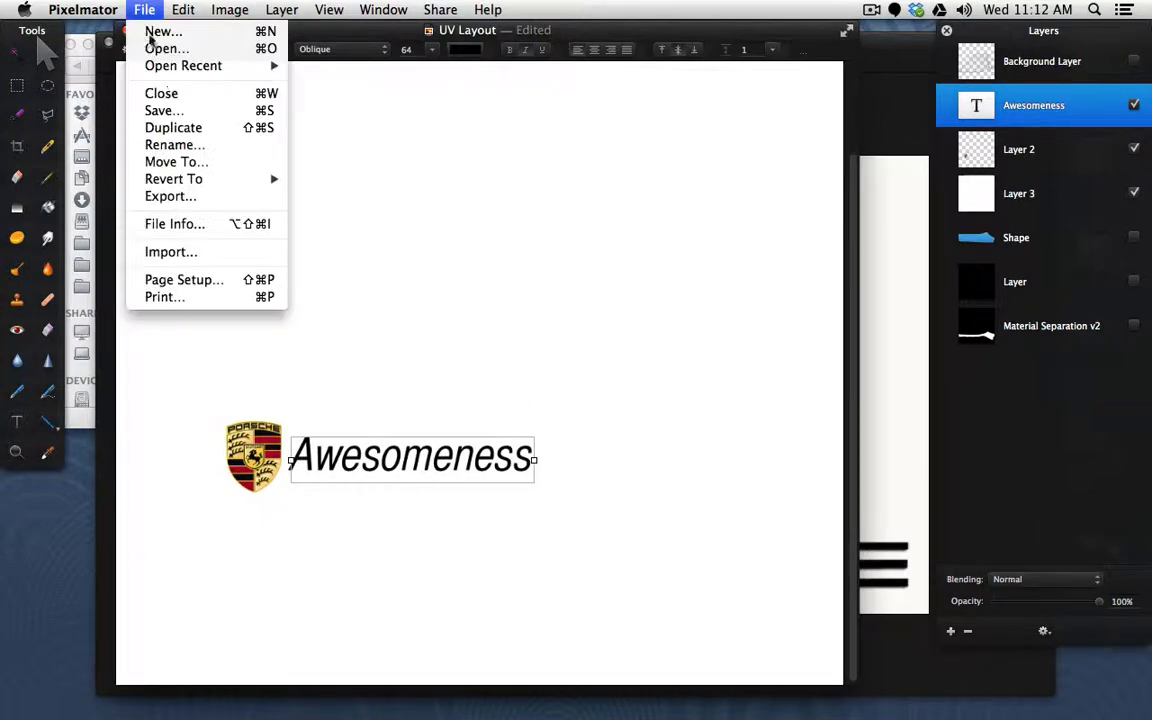
{"action": "left_click", "coordinate": [200, 197]}
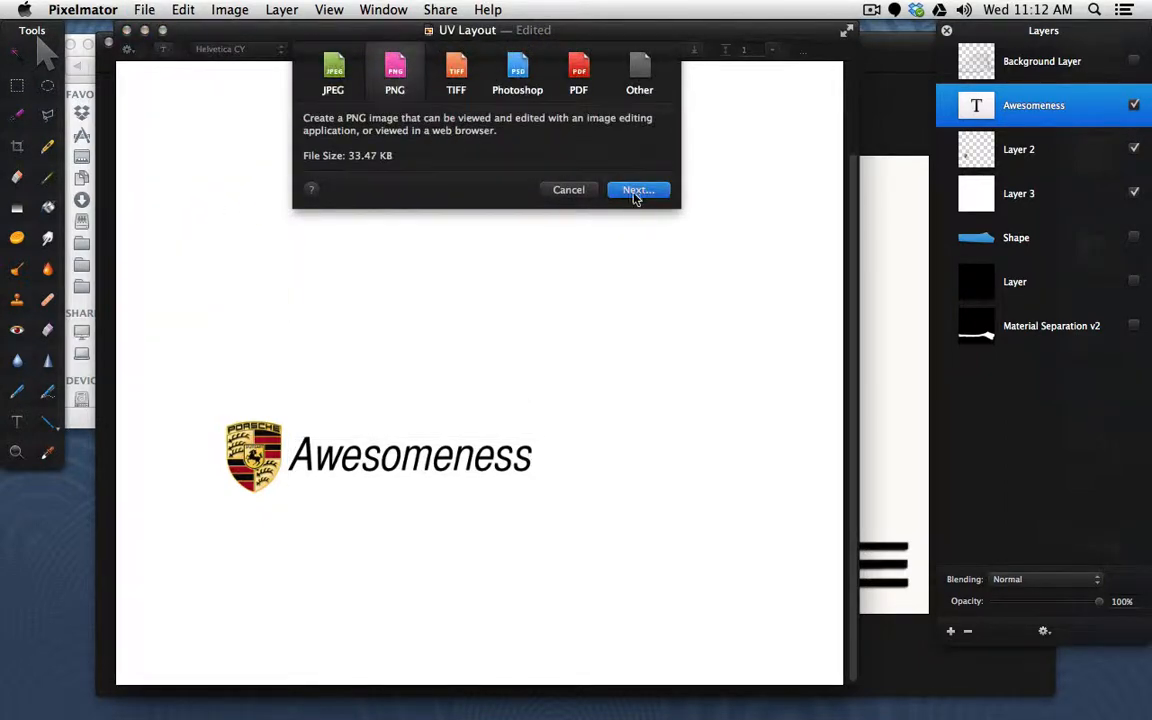
{"action": "left_click", "coordinate": [634, 190]}
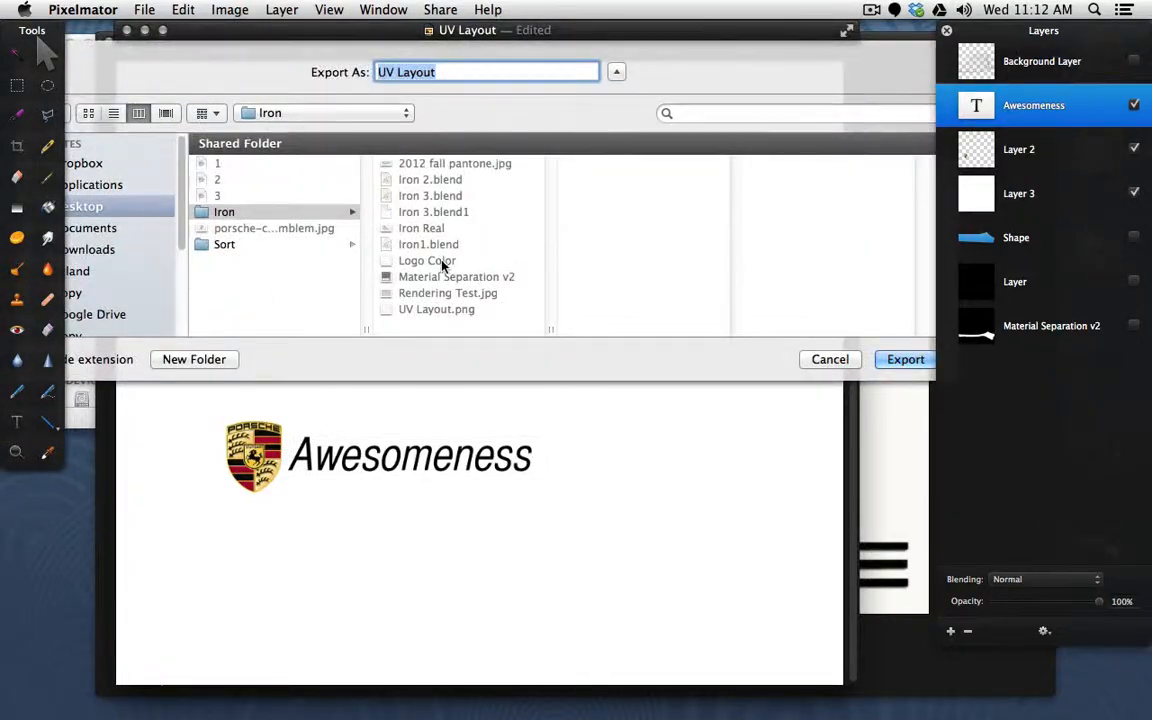
{"action": "left_click", "coordinate": [430, 260]}
{"action": "left_click", "coordinate": [905, 359]}
{"action": "left_click", "coordinate": [609, 144]}
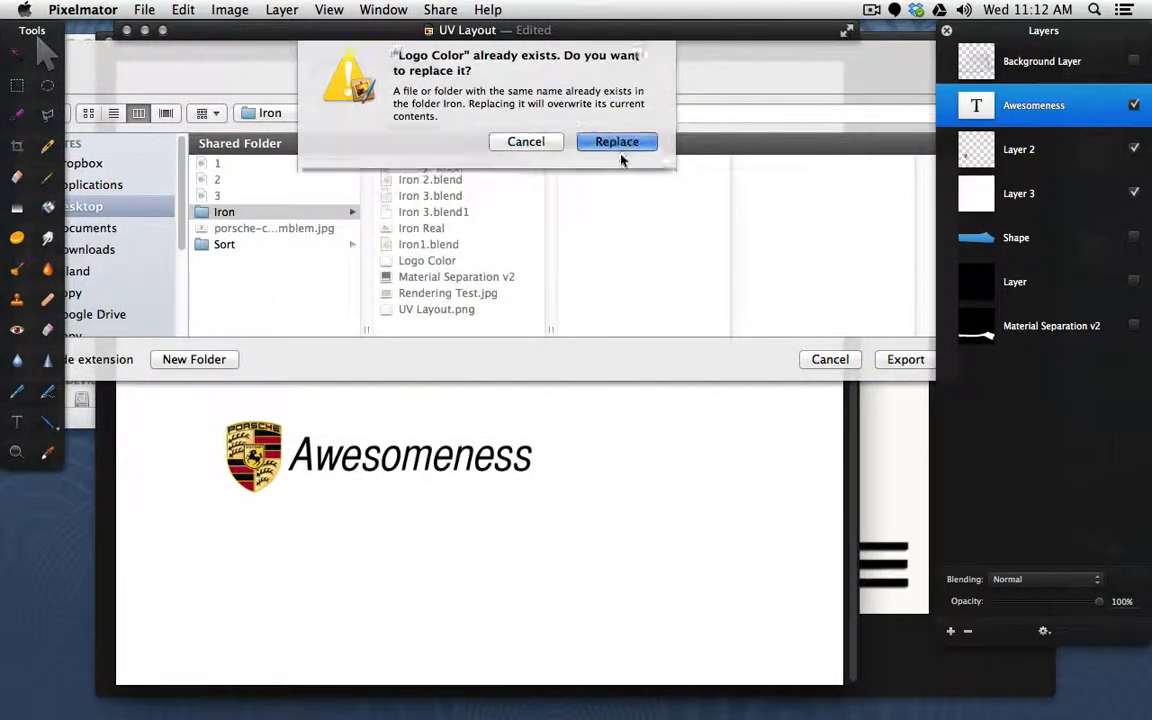
Switch to Blender and reload Logo Color.png so the iron uses the crest with the text.
{"action": "key", "text": "super+Tab"}
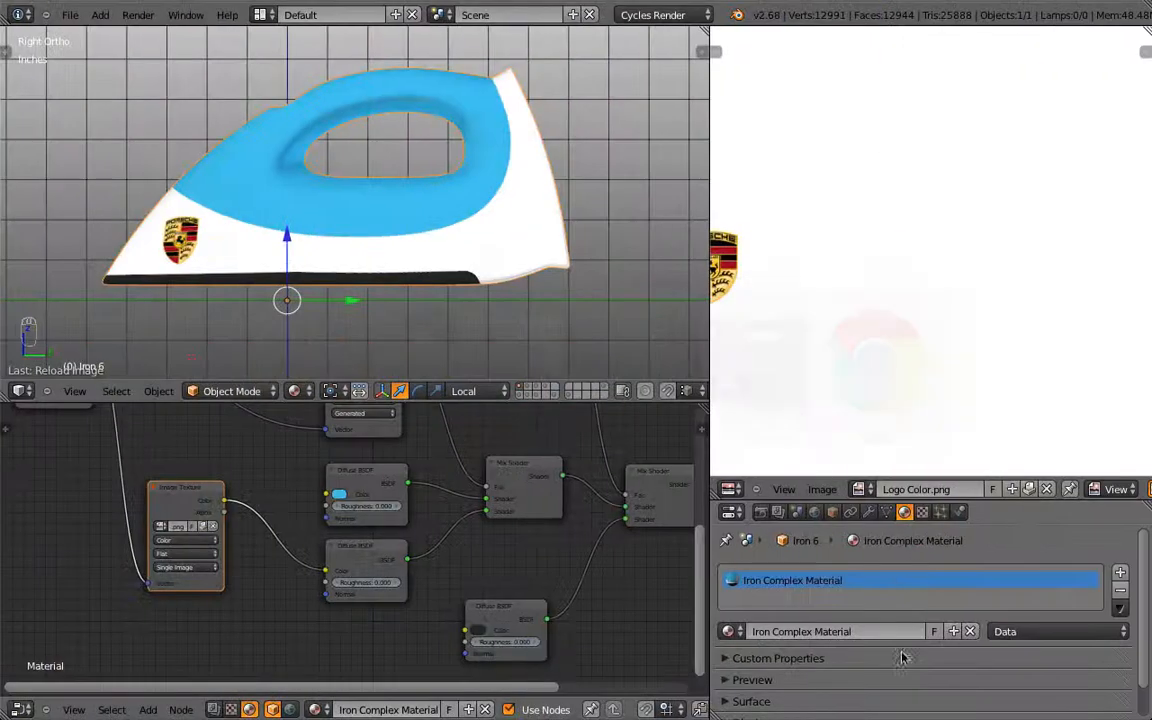
{"action": "key", "text": "alt+r"}
{"action": "left_click", "coordinate": [830, 489]}
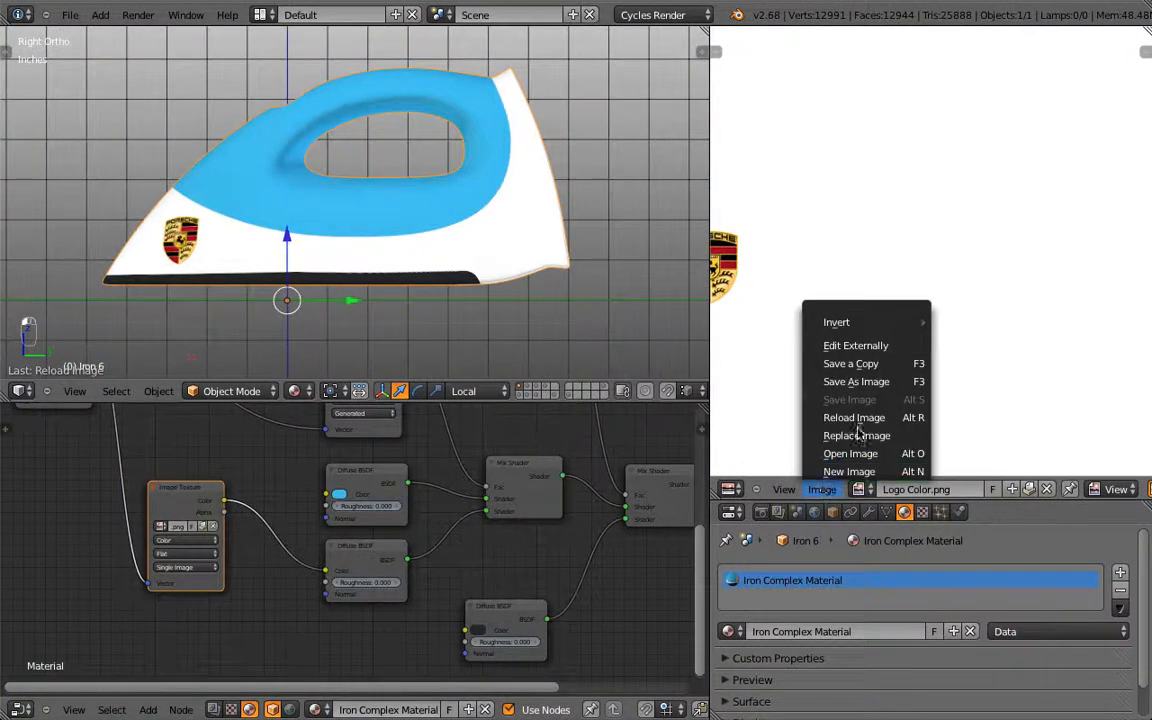
{"action": "left_click", "coordinate": [914, 418]}
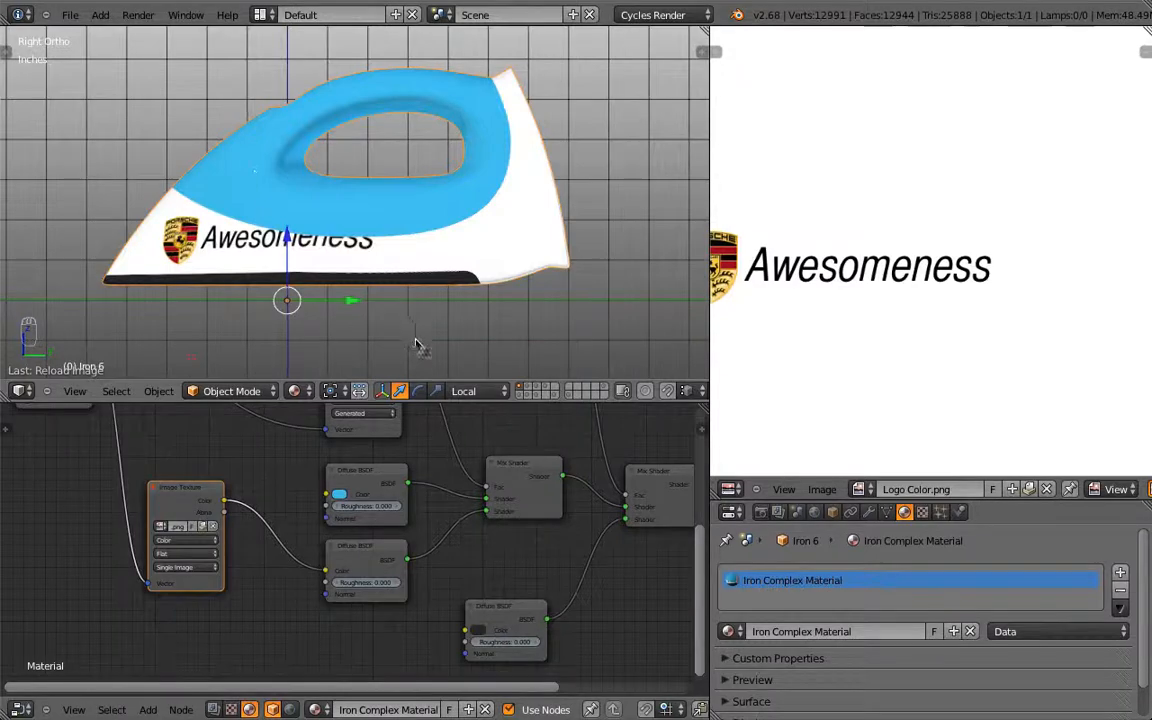
Hide the transform manipulator, inspect the lettering from the front and right views, and show the iron's mesh in Edit Mode.
{"action": "middle_click_drag", "start_coordinate": [419, 342], "coordinate": [440, 330]}
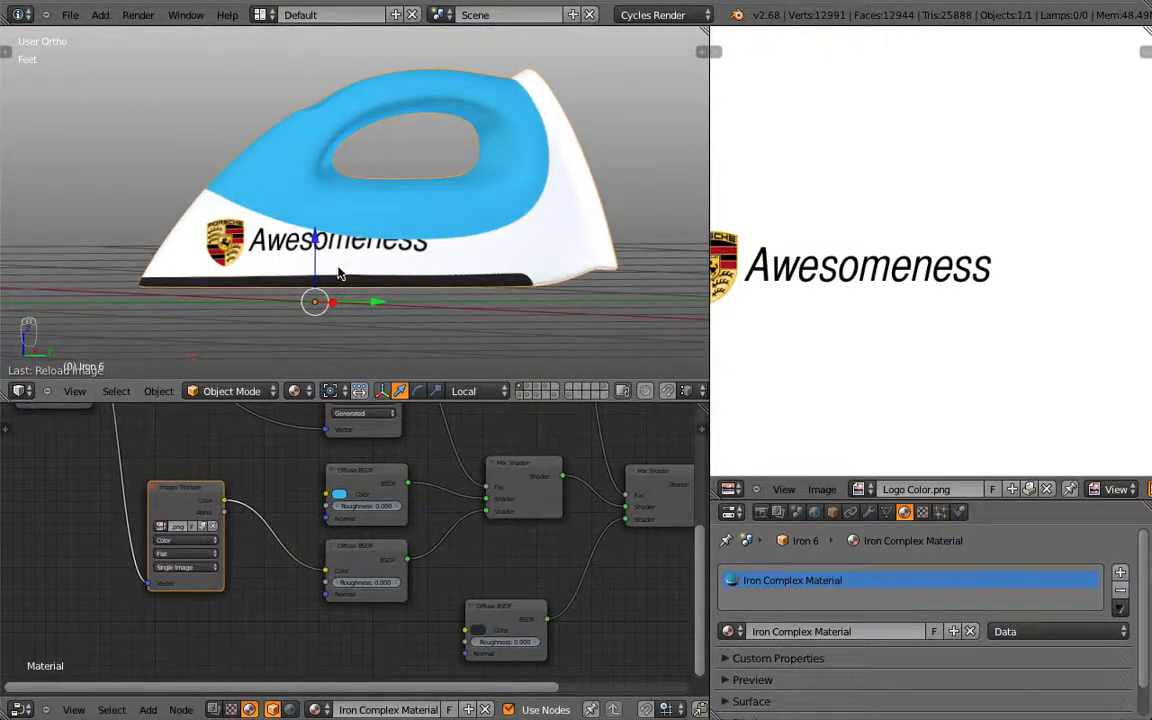
{"action": "key", "text": "KP_1"}
{"action": "key", "text": "KP_3"}
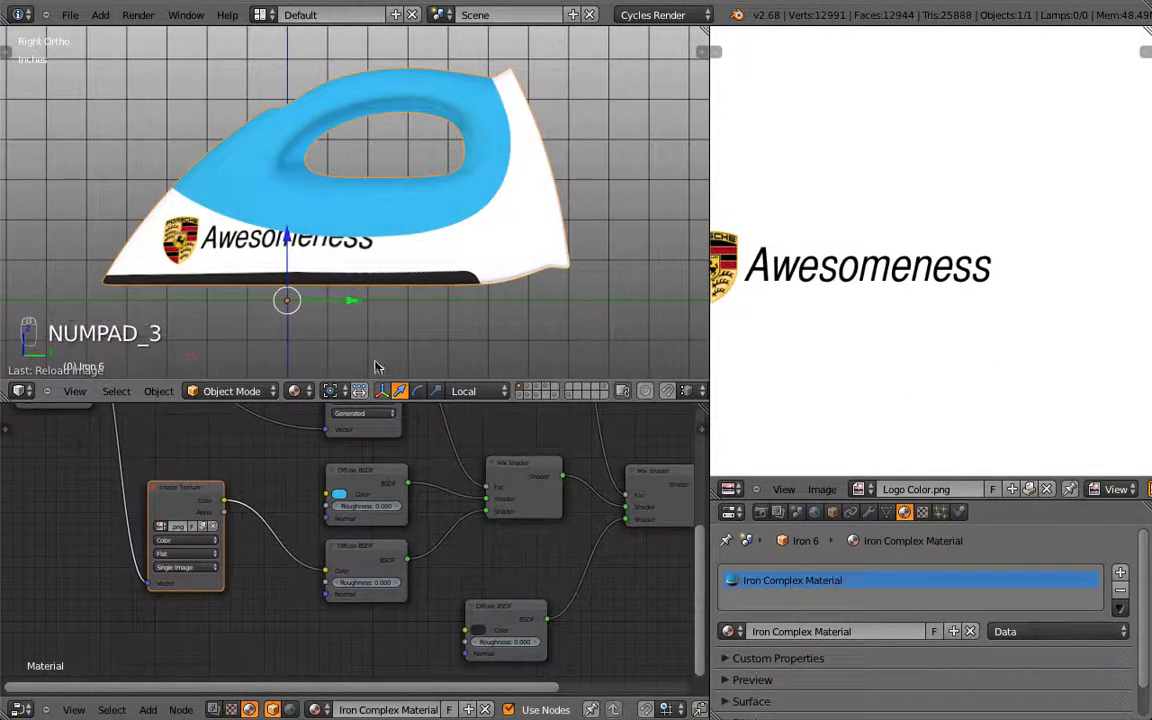
{"action": "key", "text": "ctrl+space"}
{"action": "key", "text": "KP_1"}
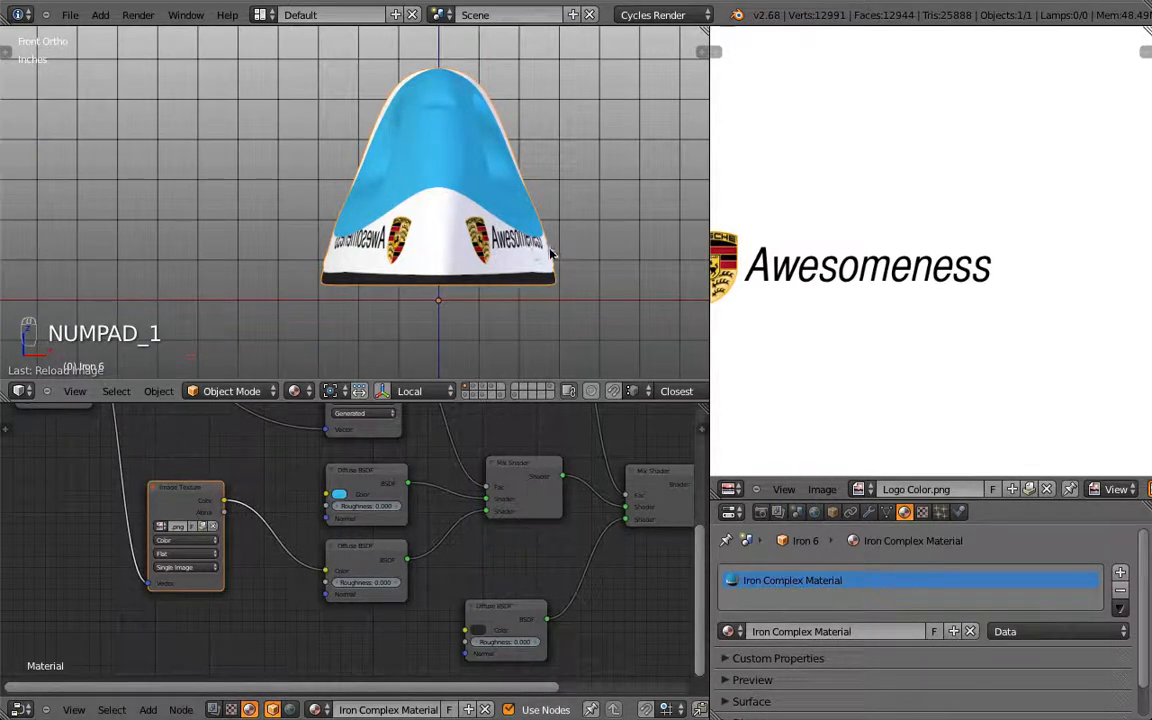
{"action": "key", "text": "KP_3"}
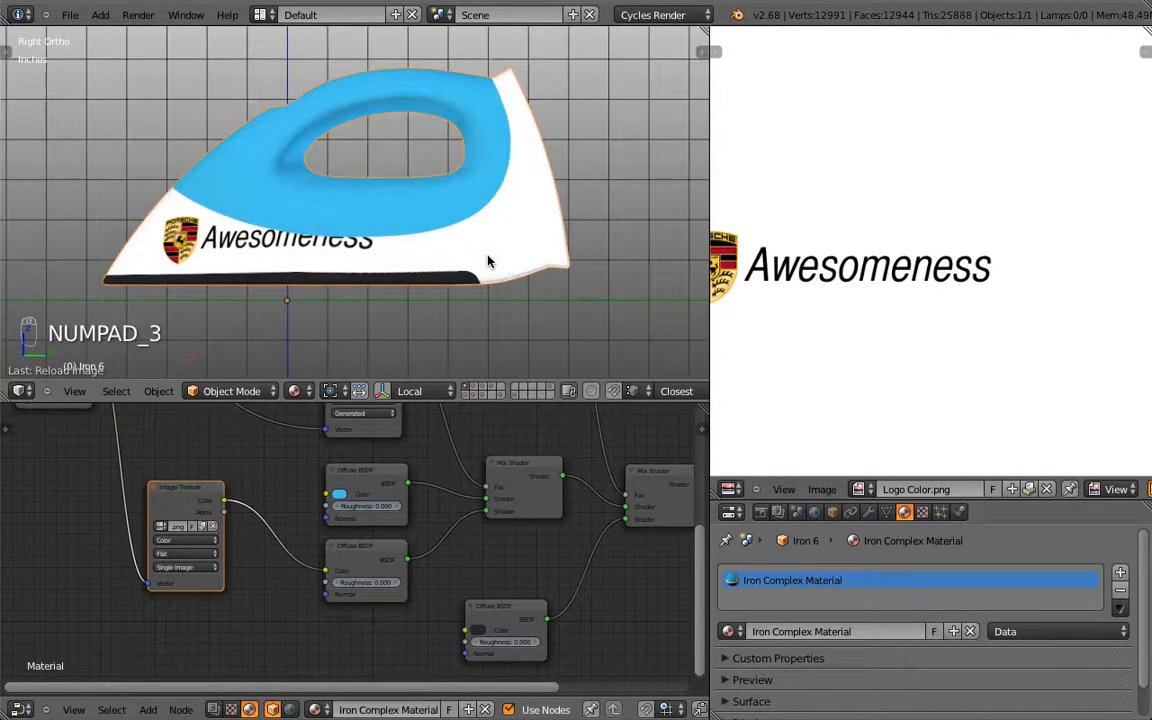
{"action": "key", "text": "Tab"}
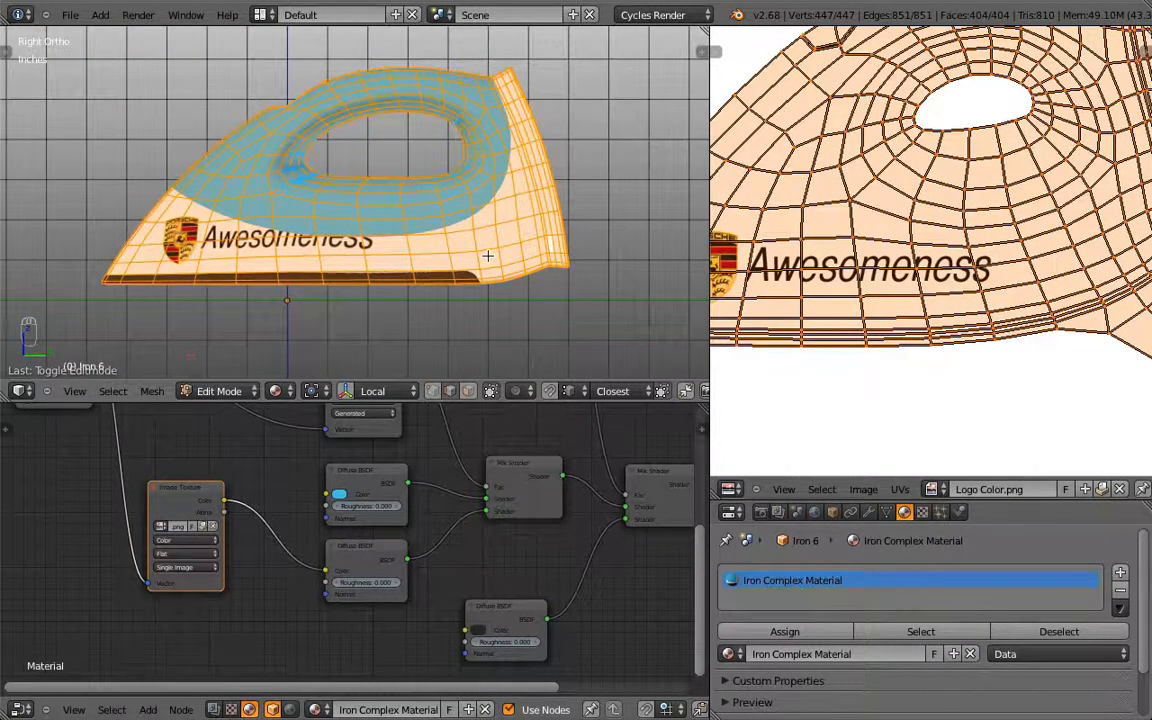
Switch to Pixelmator and reduce the Awesomeness text's font size to 36.
{"action": "key", "text": "super+Tab"}
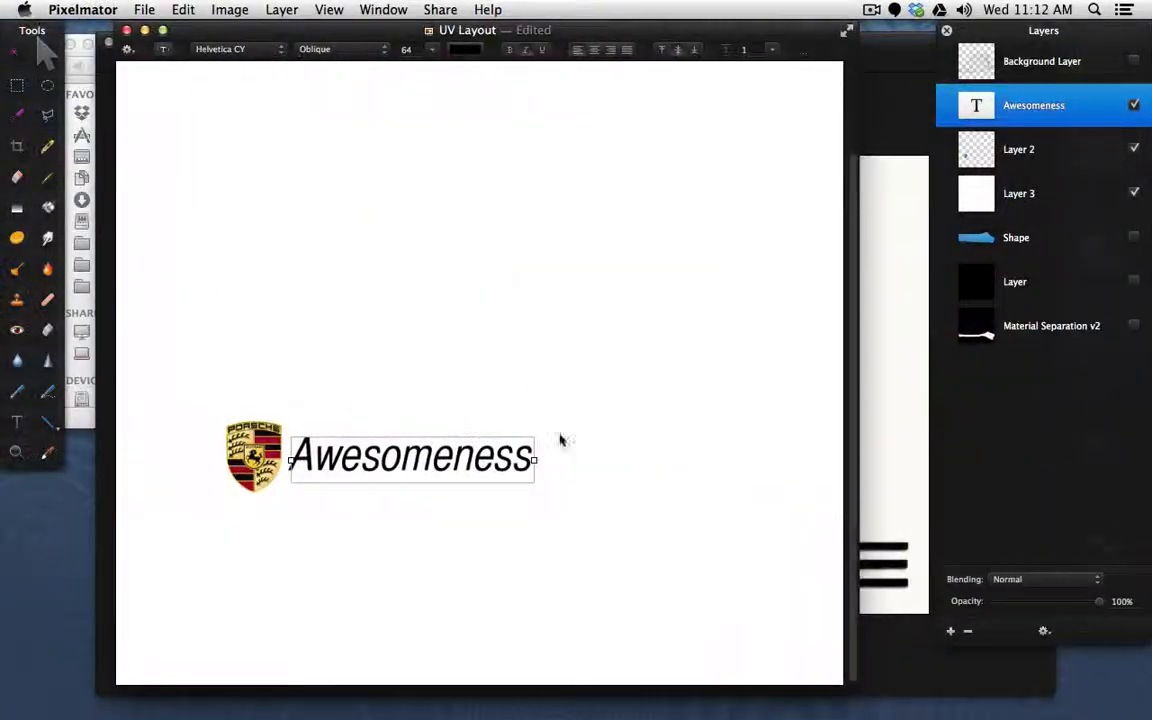
{"action": "left_click", "coordinate": [432, 50]}
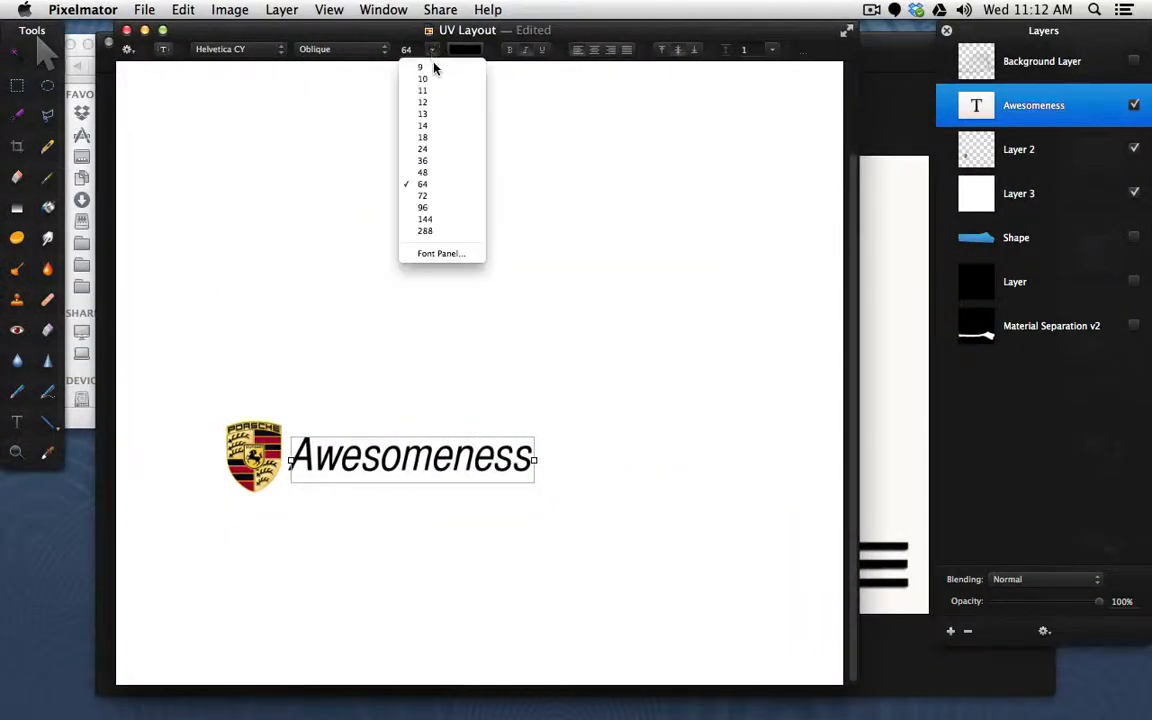
{"action": "left_click", "coordinate": [440, 161]}
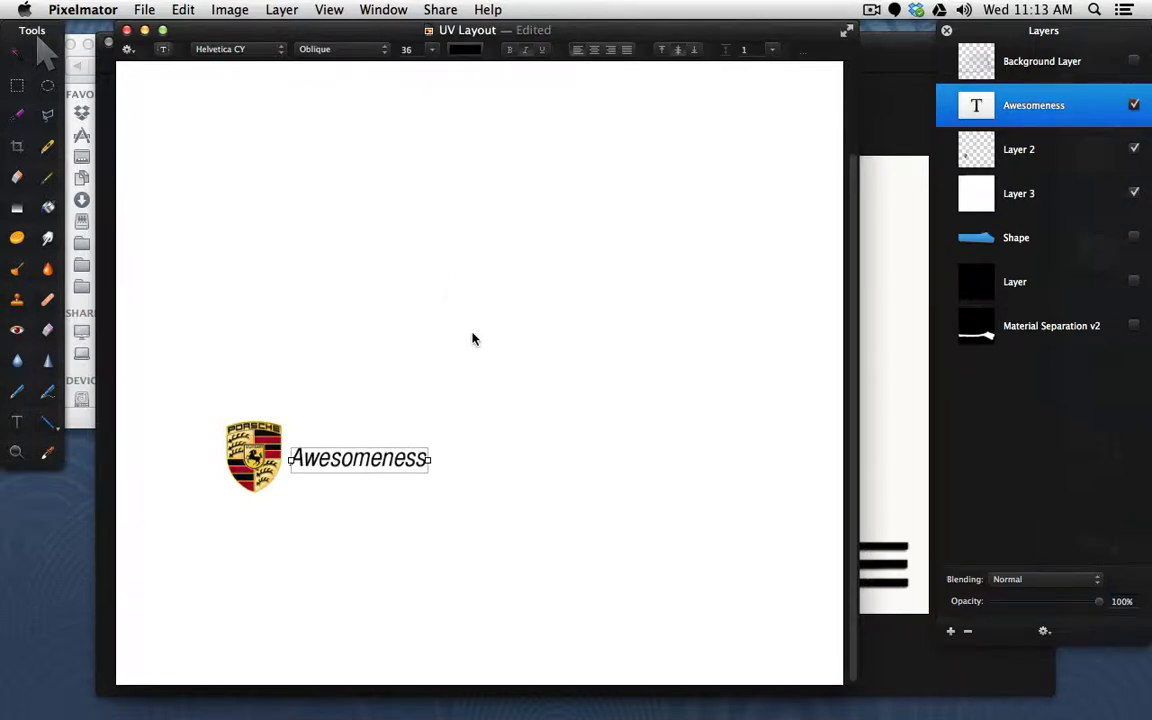
Rotate the Awesomeness text slightly counterclockwise to 358.1° with a transform and apply it.
{"action": "key", "text": "super+r"}
{"action": "key", "text": "super+r"}
{"action": "key", "text": "super+t"}
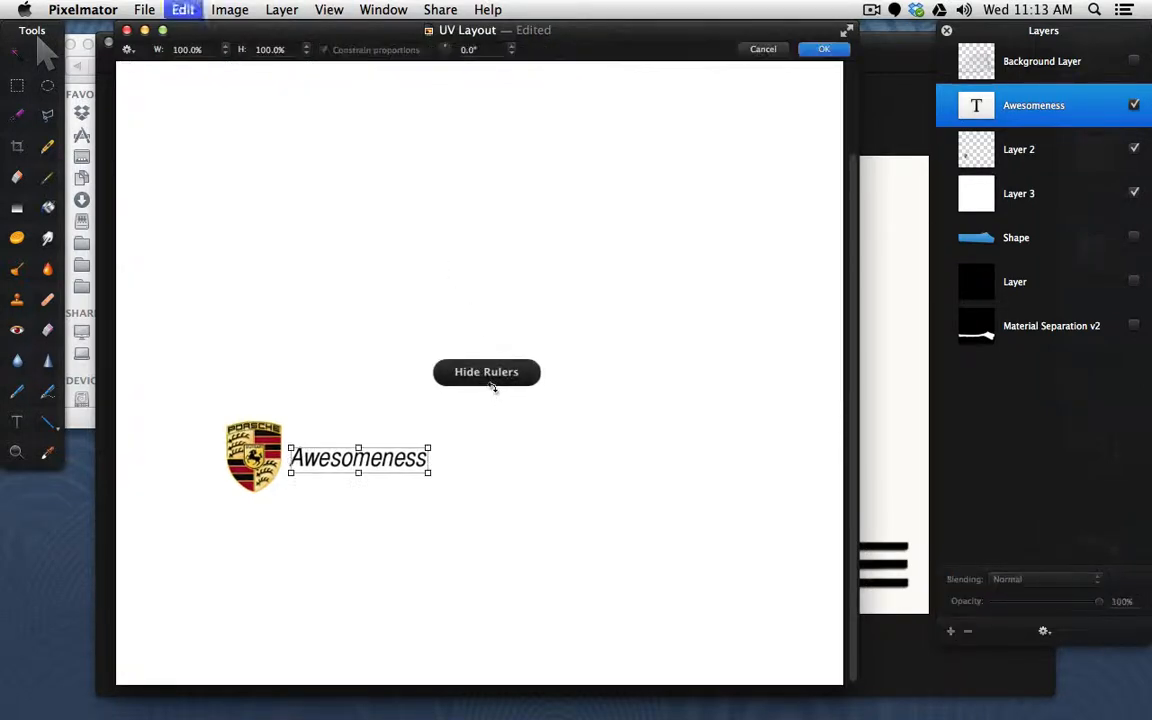
{"action": "left_click_drag", "start_coordinate": [447, 486], "coordinate": [447, 481]}
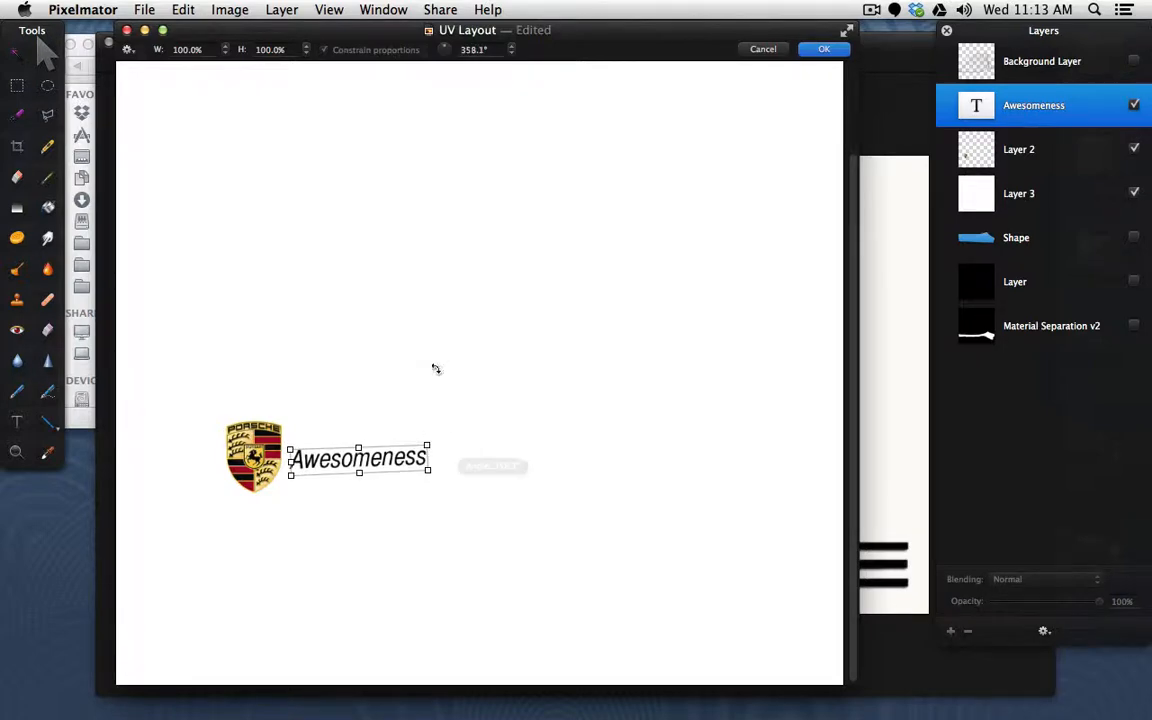
{"action": "key", "text": "Return"}
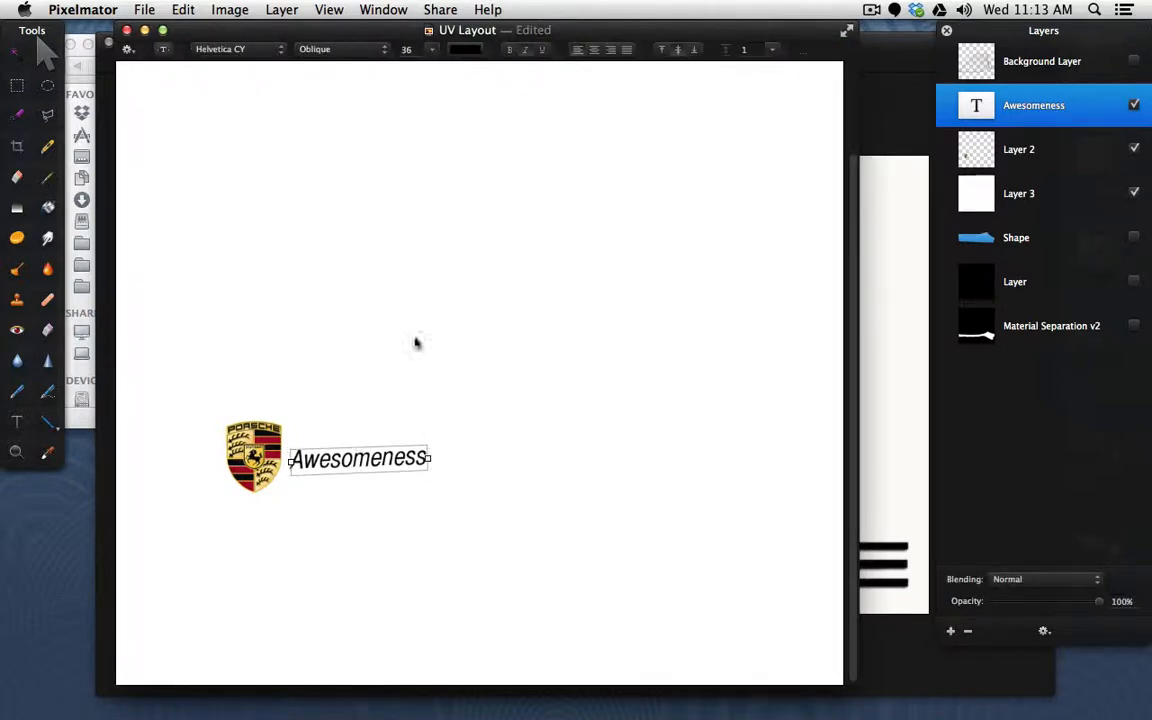
Export the crest and slanted Awesomeness lettering over the existing Logo Color file in the Iron folder, replacing it.
{"action": "left_click", "coordinate": [146, 10]}
{"action": "left_click", "coordinate": [180, 196]}
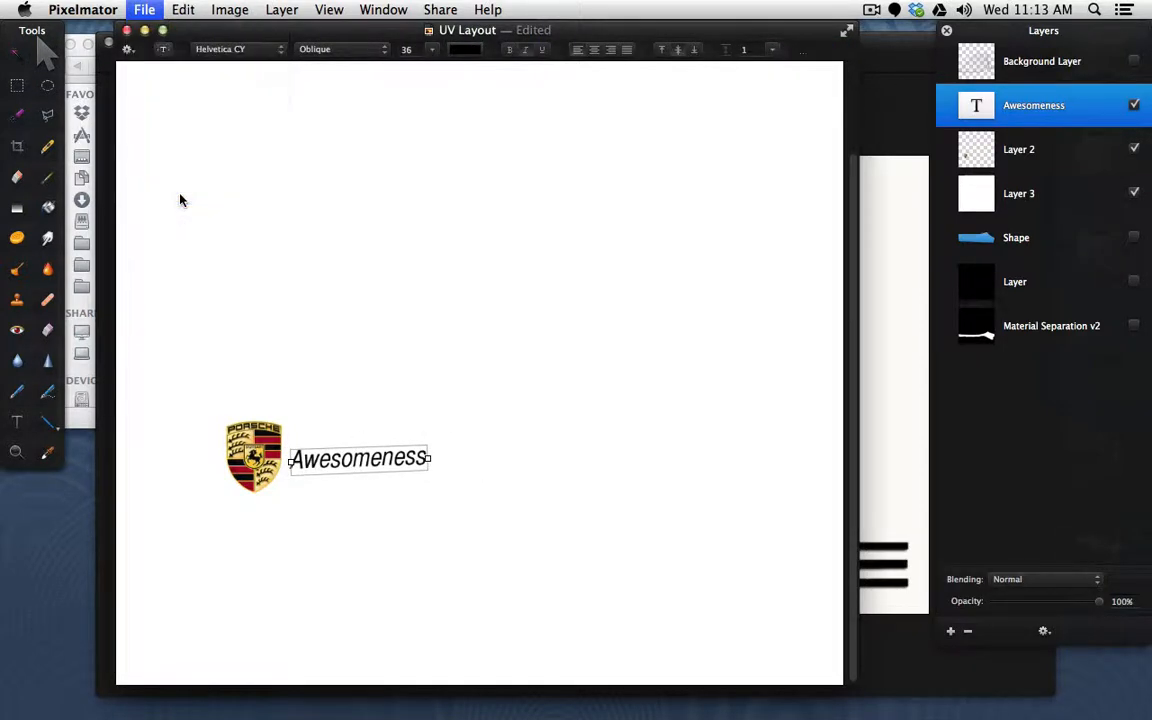
{"action": "key", "text": "Return"}
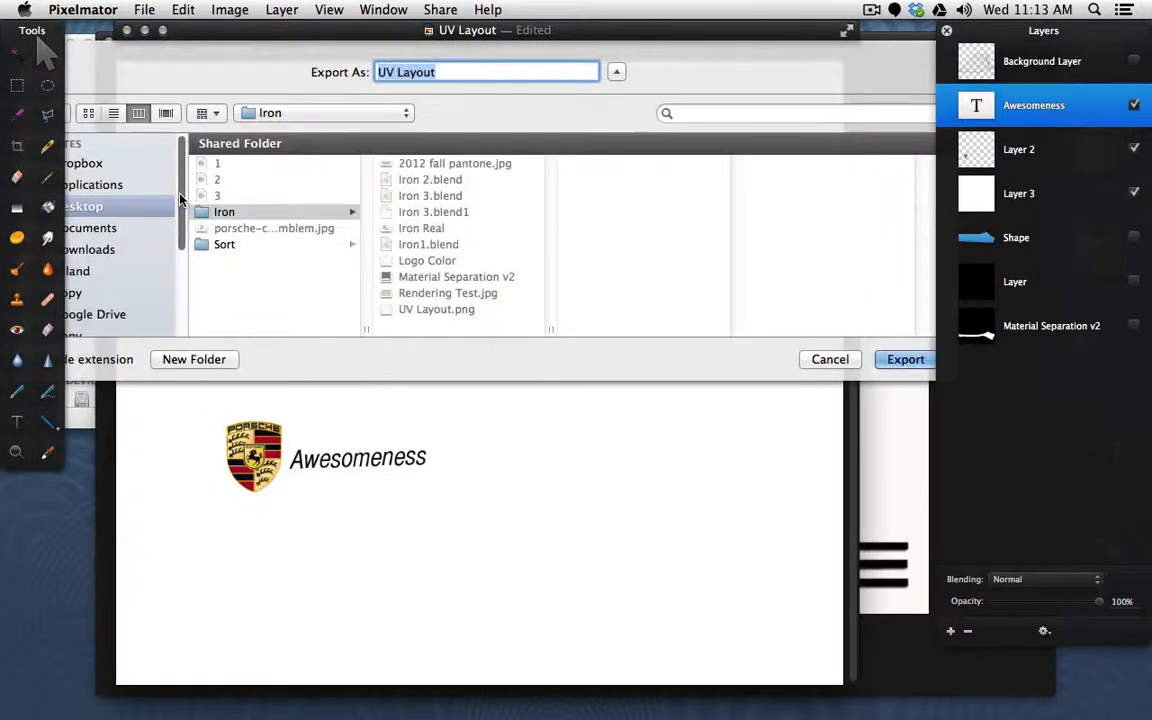
{"action": "left_click", "coordinate": [430, 261]}
{"action": "key", "text": "Return"}
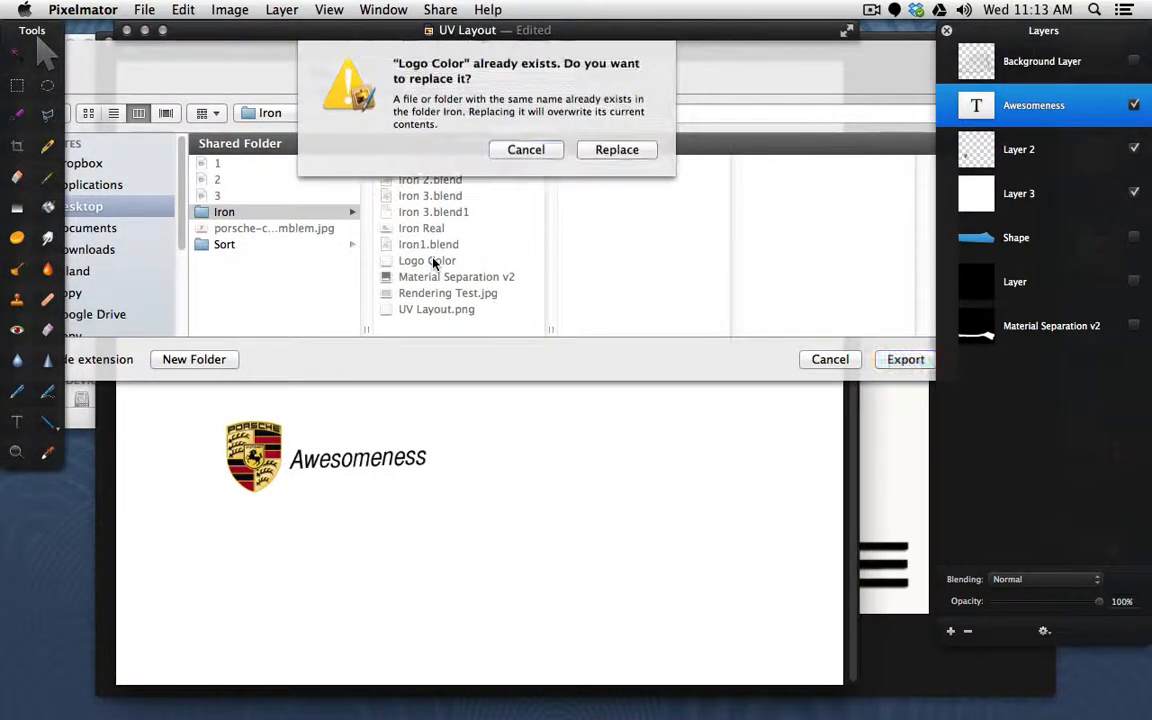
{"action": "left_click", "coordinate": [630, 149]}
Switch to Blender, reload Logo Color.png, and check the iron in Object Mode from the front and right views.
{"action": "key", "text": "super+Tab"}
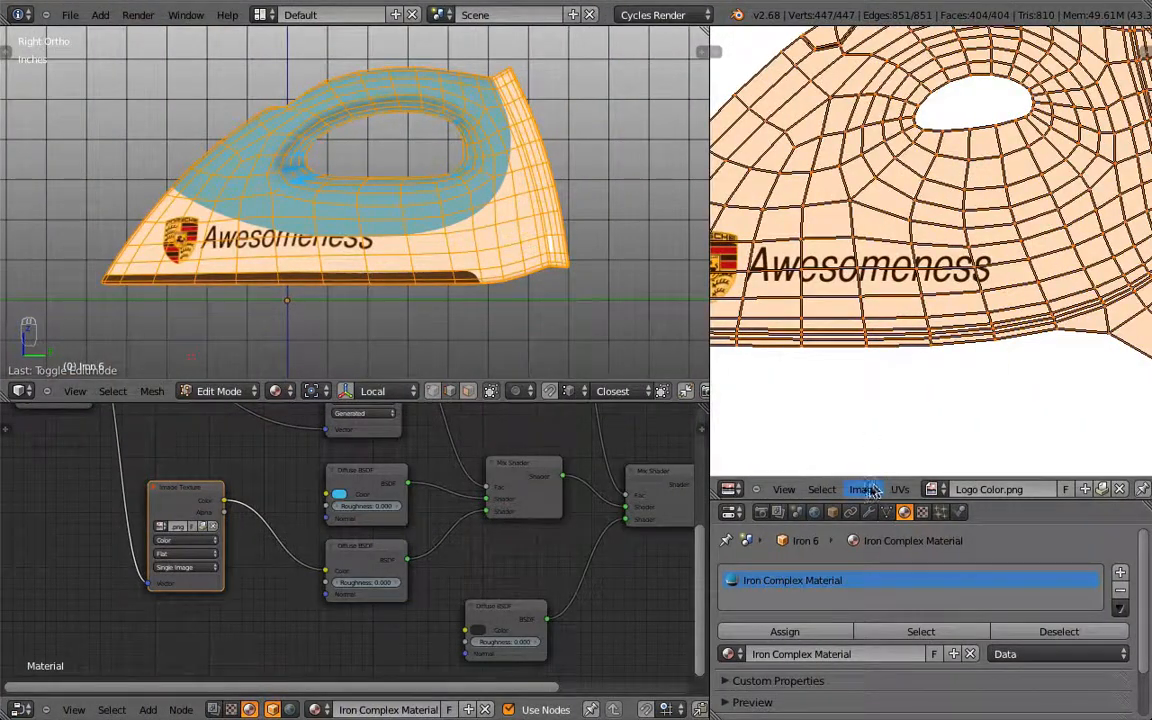
{"action": "left_click", "coordinate": [865, 489]}
{"action": "left_click", "coordinate": [905, 416]}
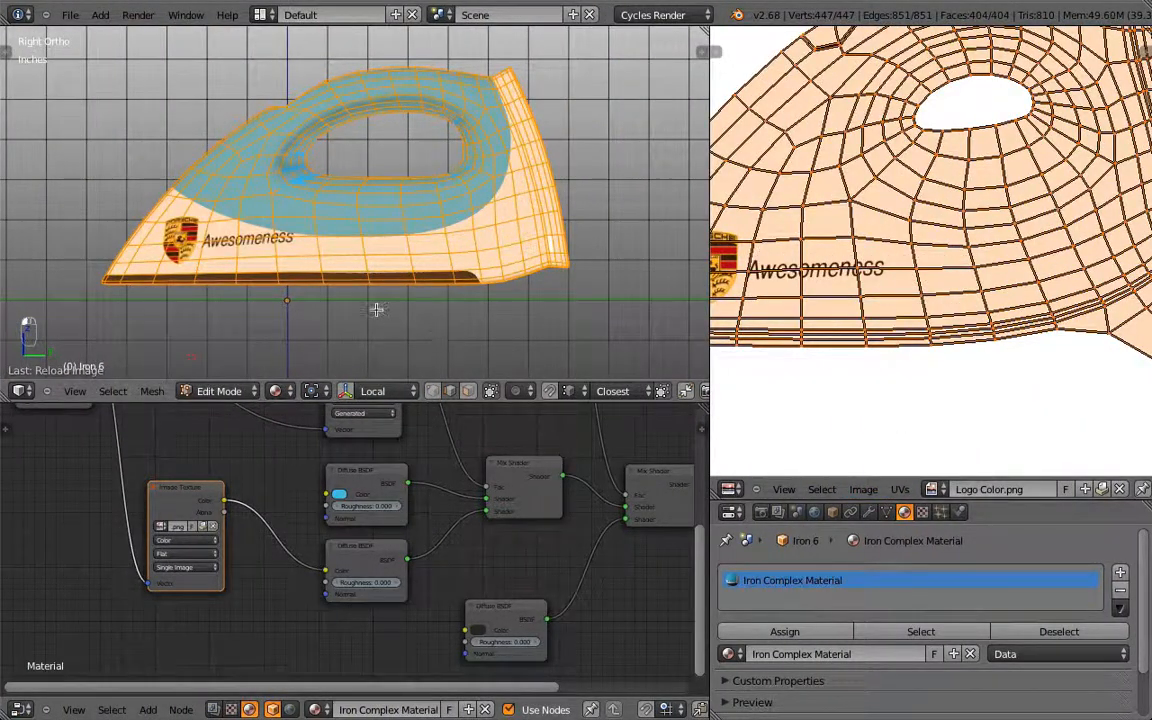
{"action": "key", "text": "Tab"}
{"action": "key", "text": "KP_1"}
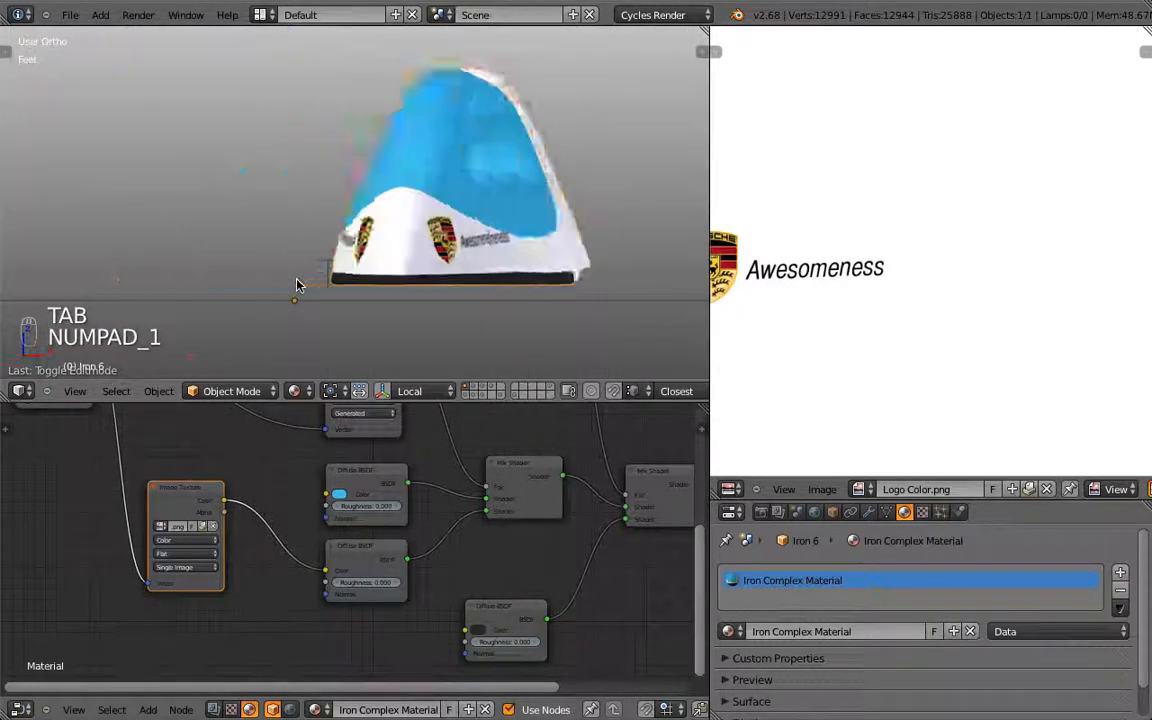
{"action": "key", "text": "KP_3"}
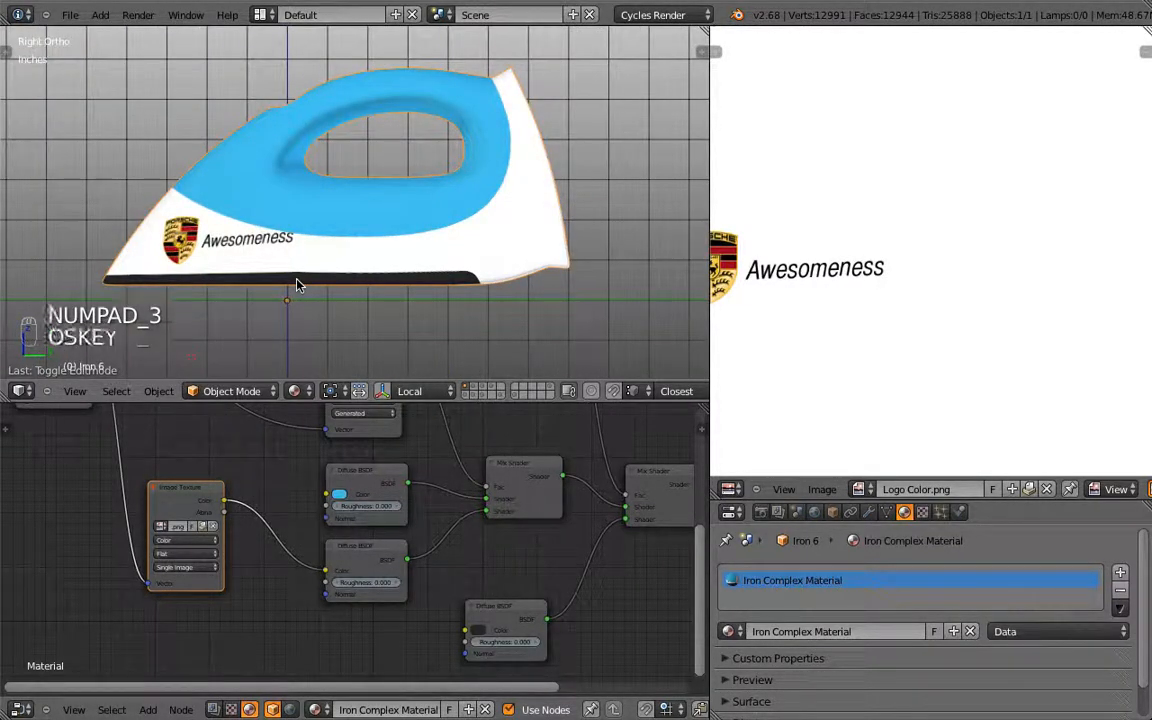
Delete the Awesomeness text layer in Pixelmator, and in Blender unlink the logo's Image Texture from the lower Diffuse BSDF's color.
{"action": "key", "text": "super+Tab"}
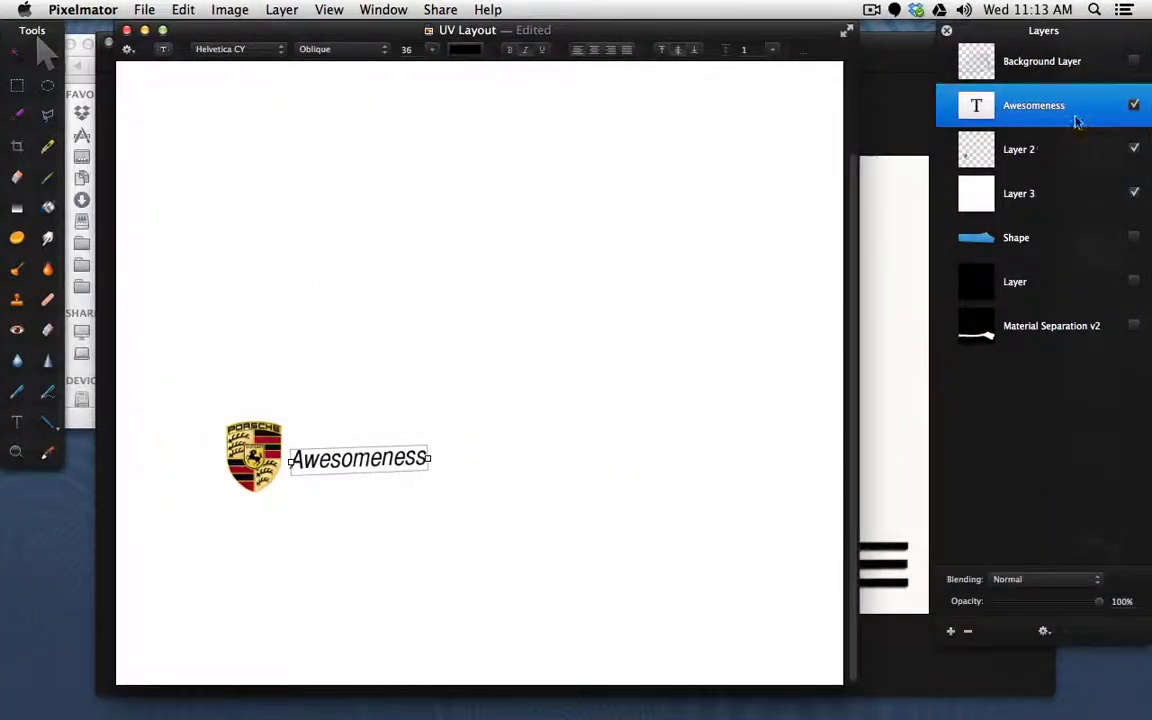
{"action": "left_click", "coordinate": [969, 631]}
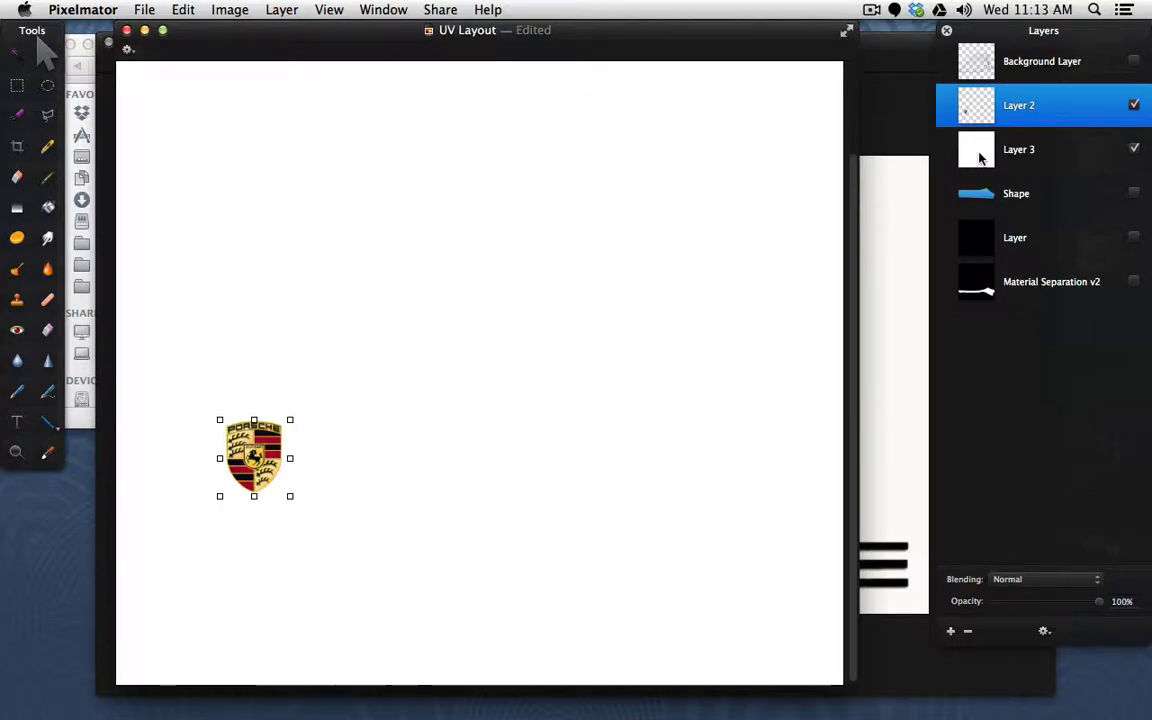
{"action": "key", "text": "super+Tab"}
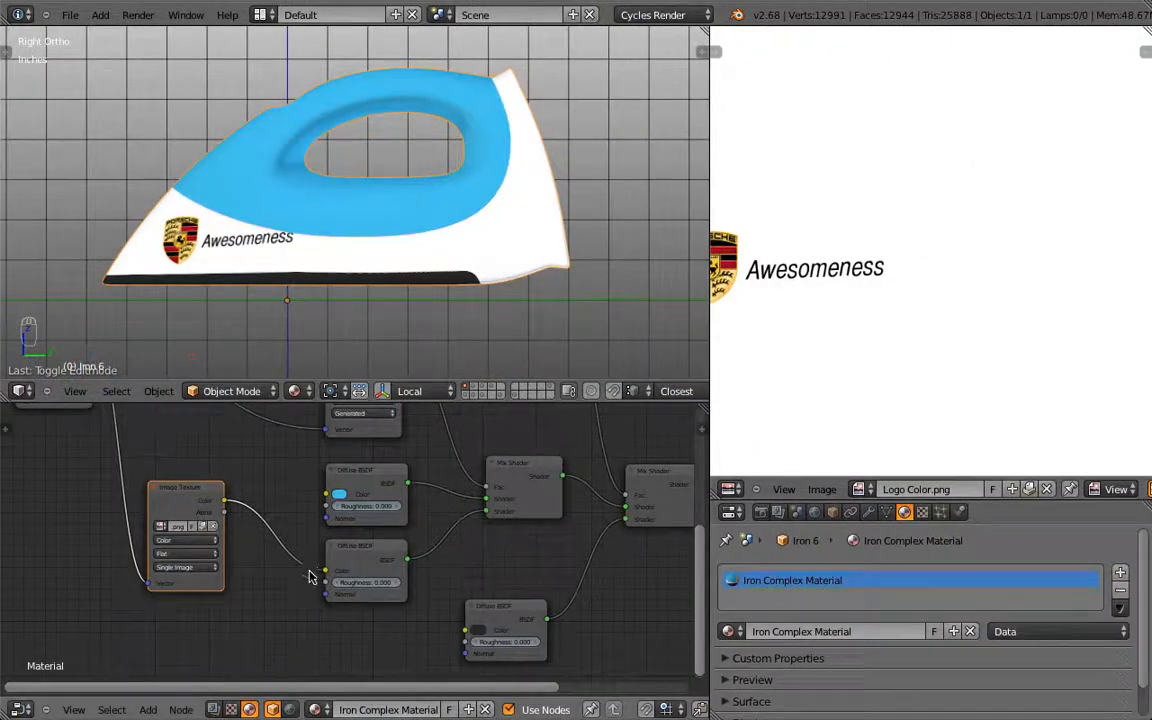
{"action": "left_click_drag", "start_coordinate": [325, 570], "coordinate": [299, 572]}
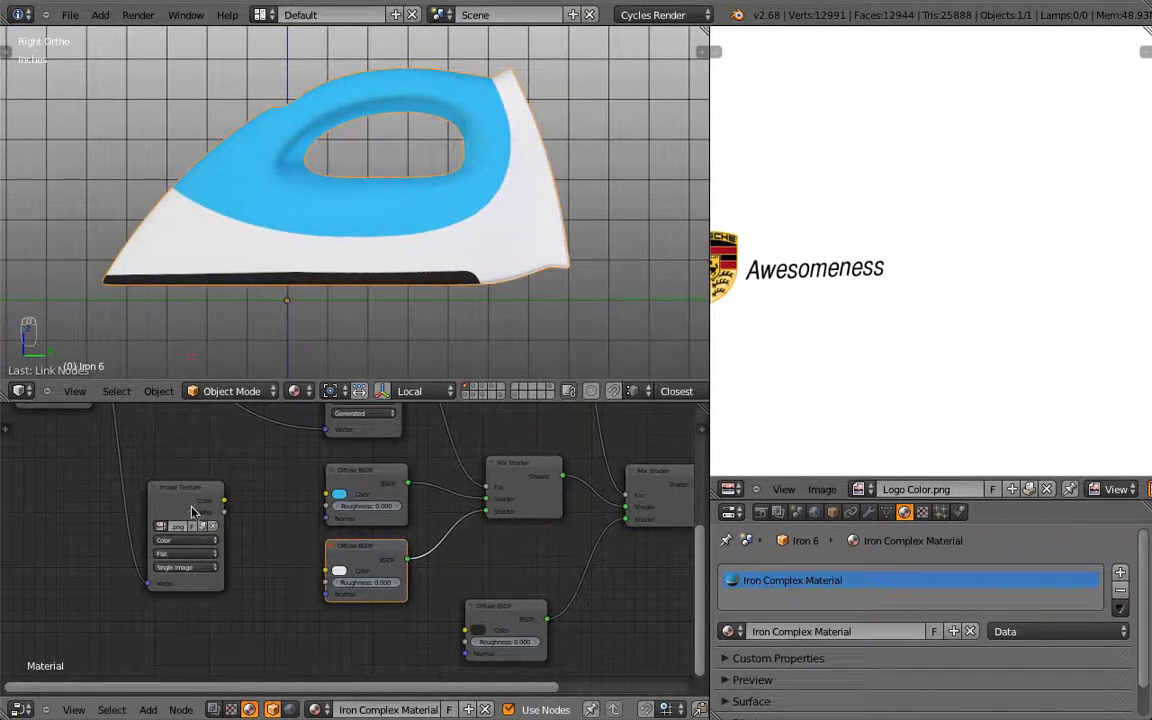
Switch to Pixelmator, select the crest's outline, fill it with black on a new layer above Layer 2, and deselect.
{"action": "key", "text": "super+Tab"}
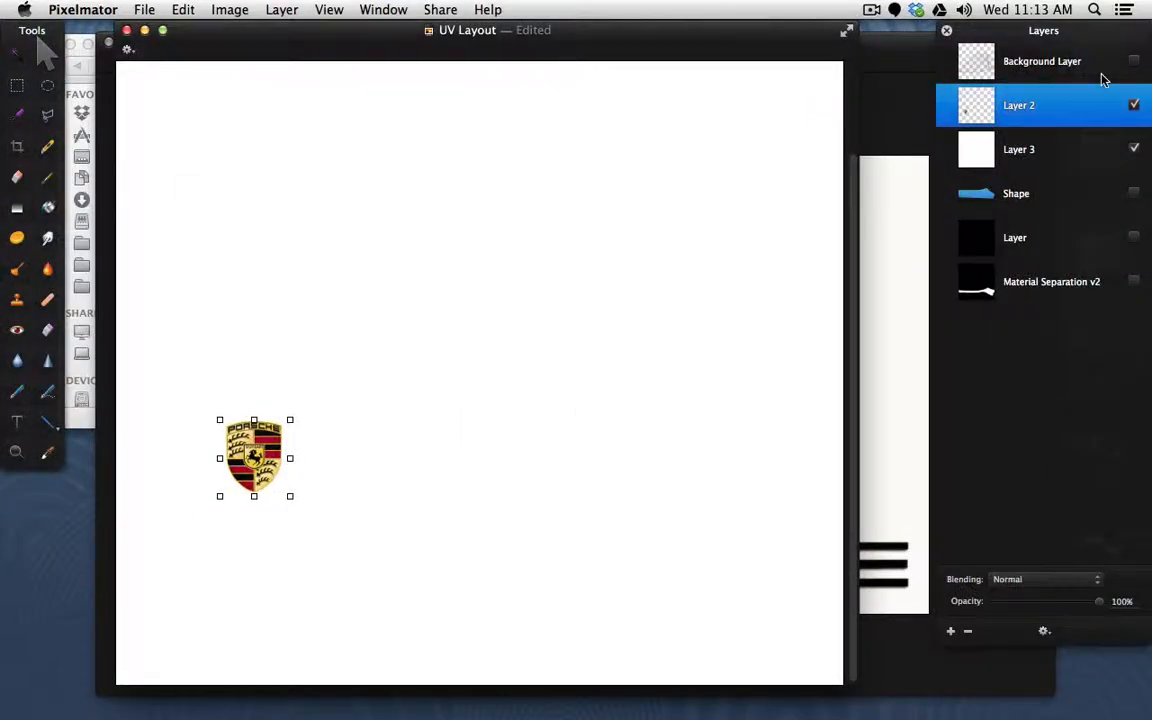
{"action": "left_click", "coordinate": [979, 113], "text": "super"}
{"action": "left_click", "coordinate": [951, 631]}
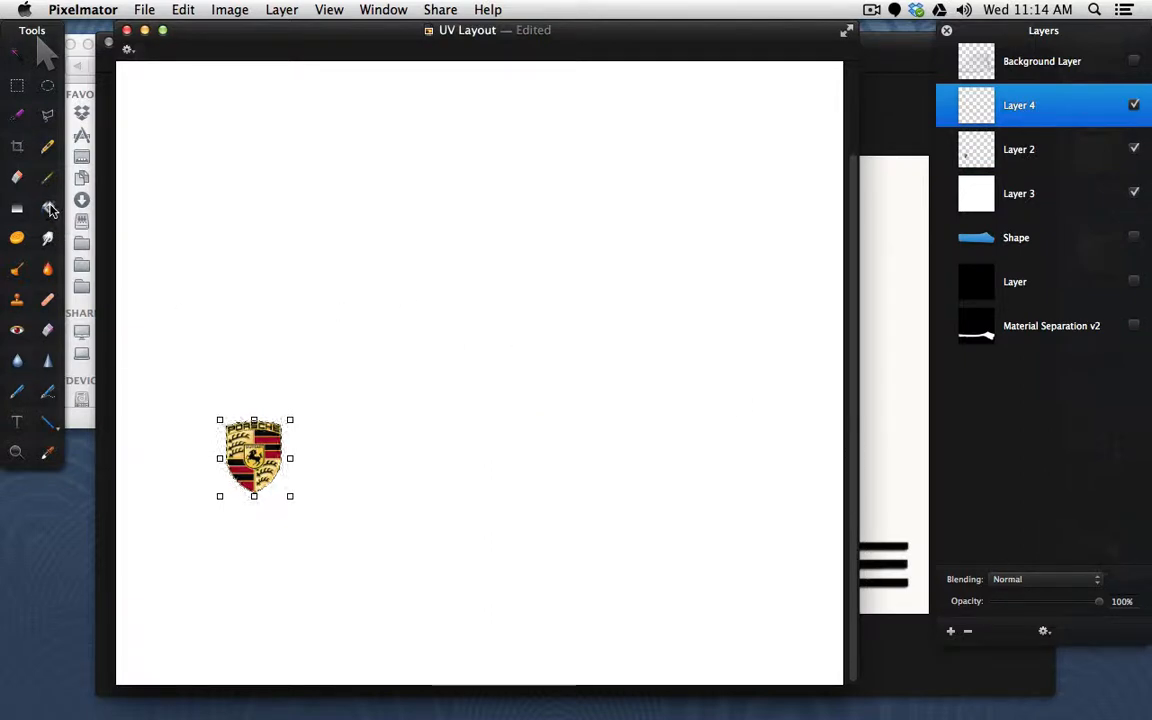
{"action": "left_click", "coordinate": [47, 177]}
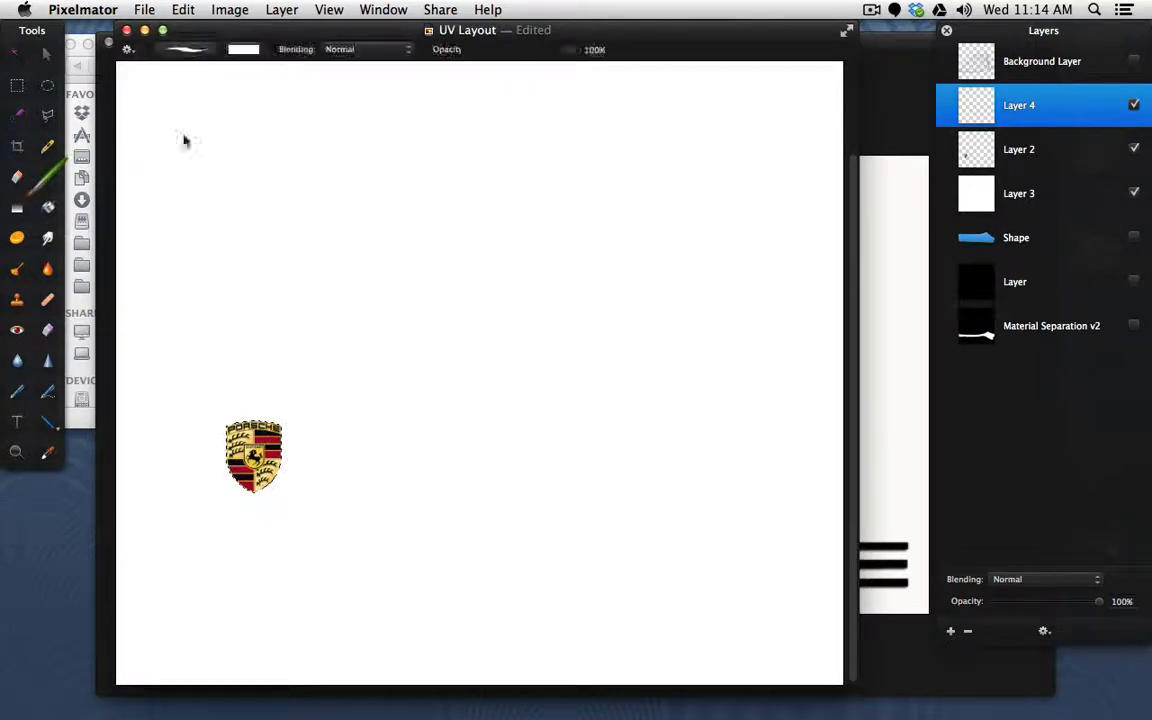
{"action": "left_click", "coordinate": [242, 50]}
{"action": "left_click", "coordinate": [307, 81]}
{"action": "key", "text": "alt+BackSpace"}
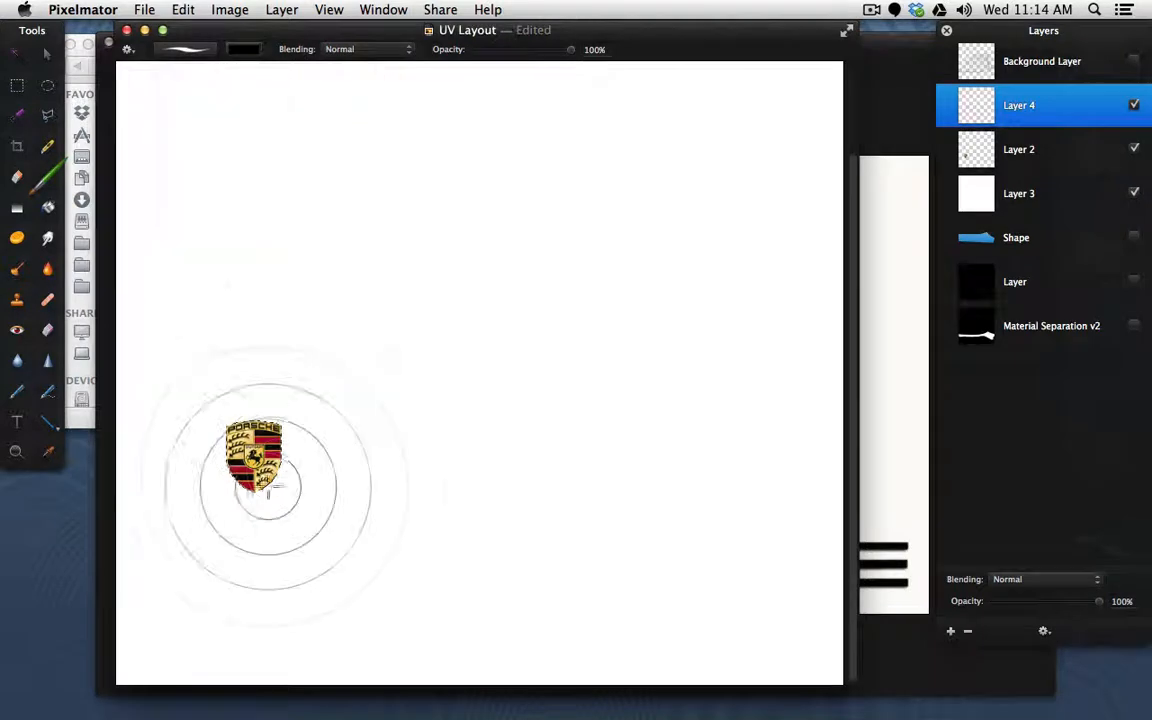
{"action": "left_click", "coordinate": [16, 85]}
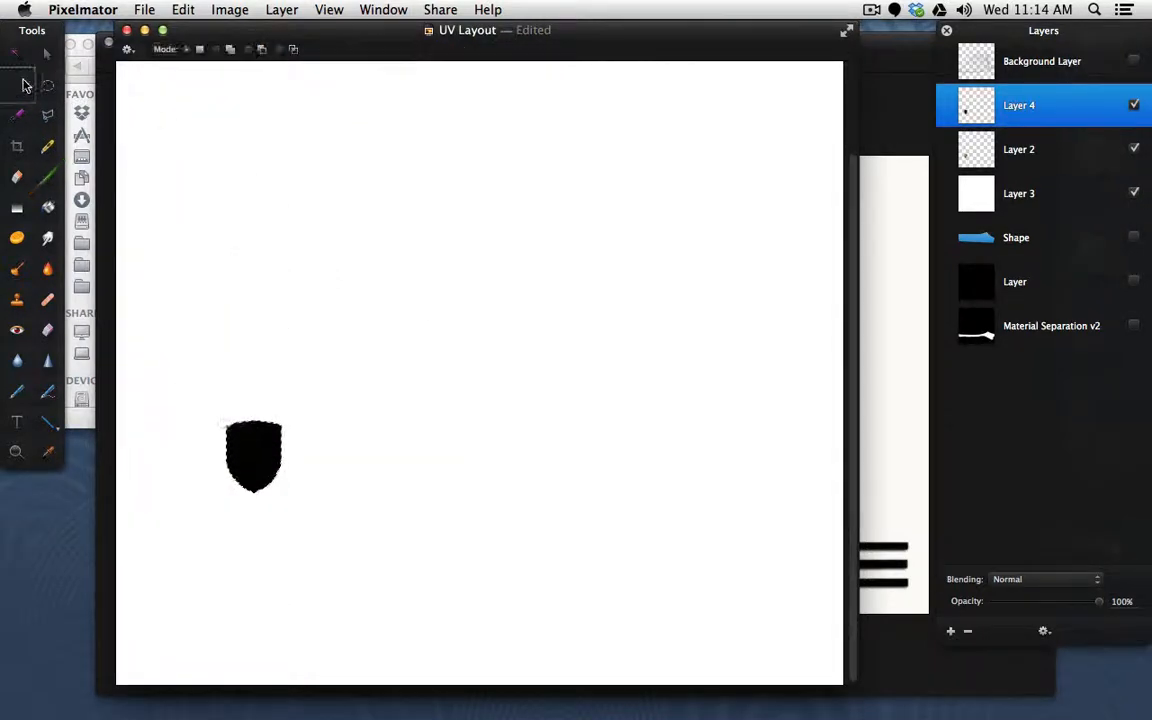
{"action": "key", "text": "super+d"}
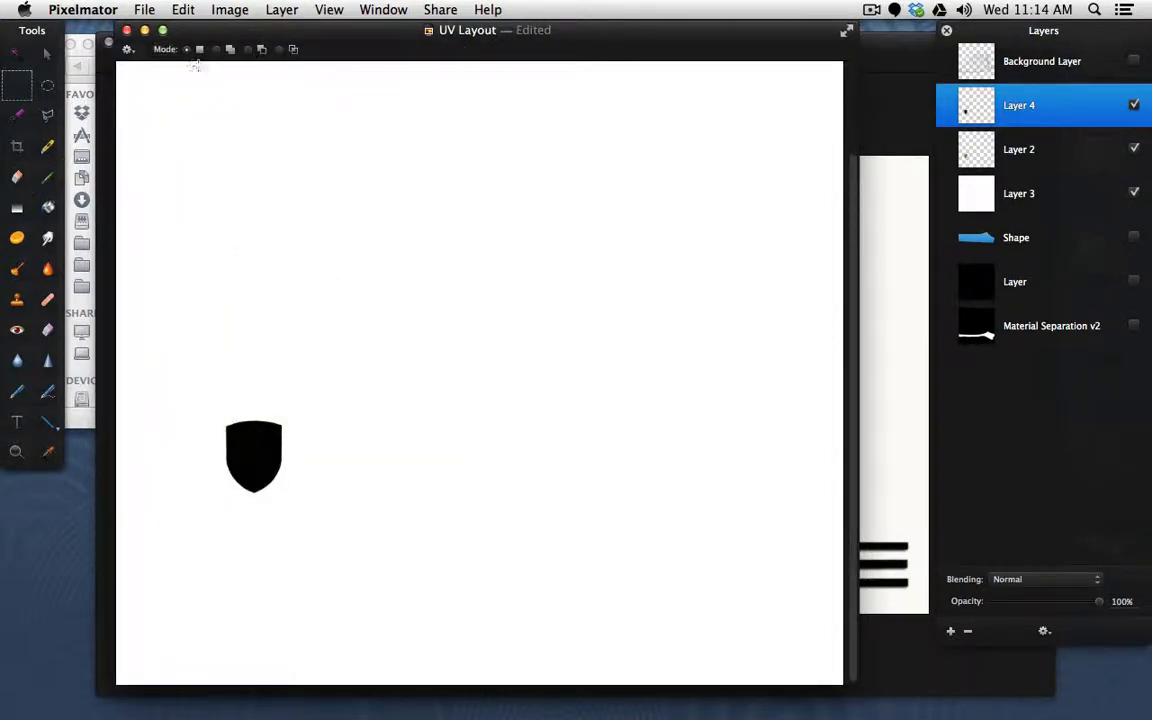
Export the black crest silhouette on white as a PNG named Logo Alpha in the Iron folder.
{"action": "left_click", "coordinate": [145, 9]}
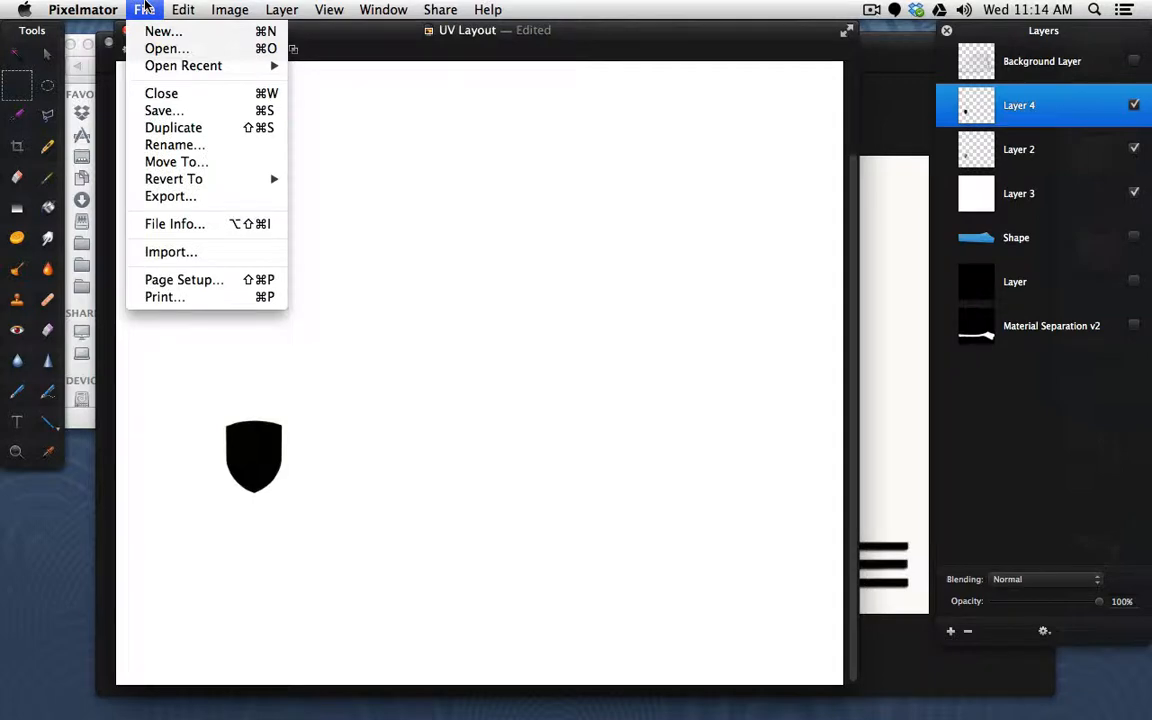
{"action": "left_click", "coordinate": [231, 198]}
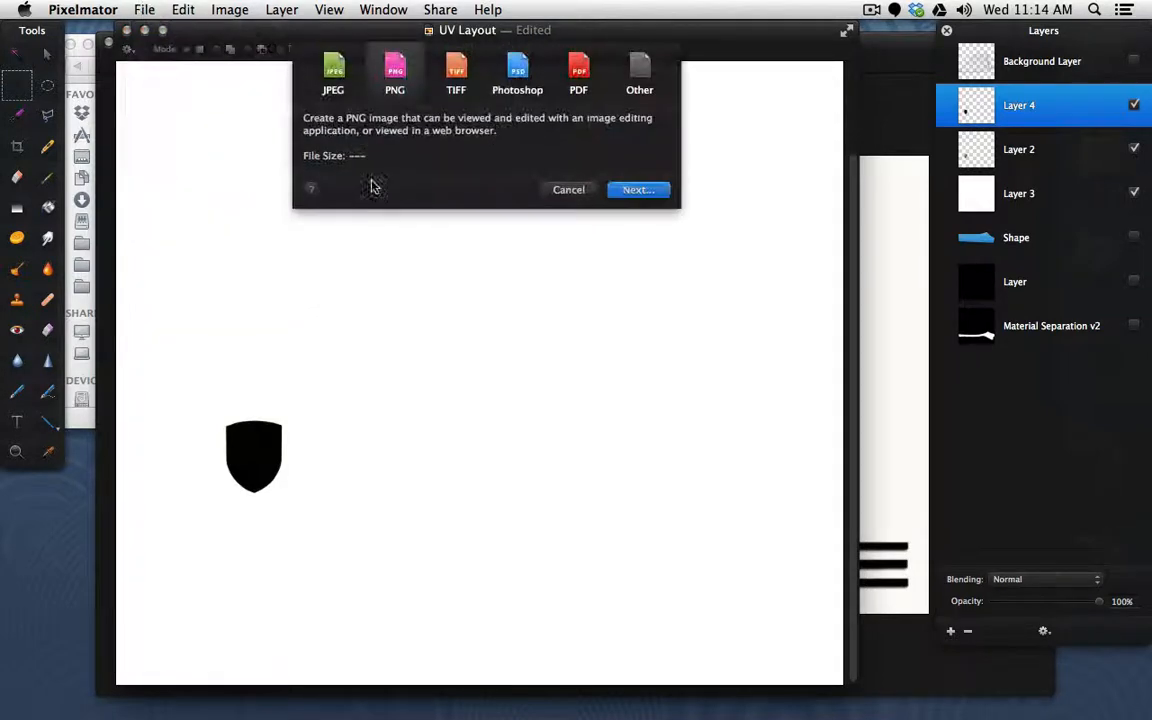
{"action": "left_click", "coordinate": [638, 190]}
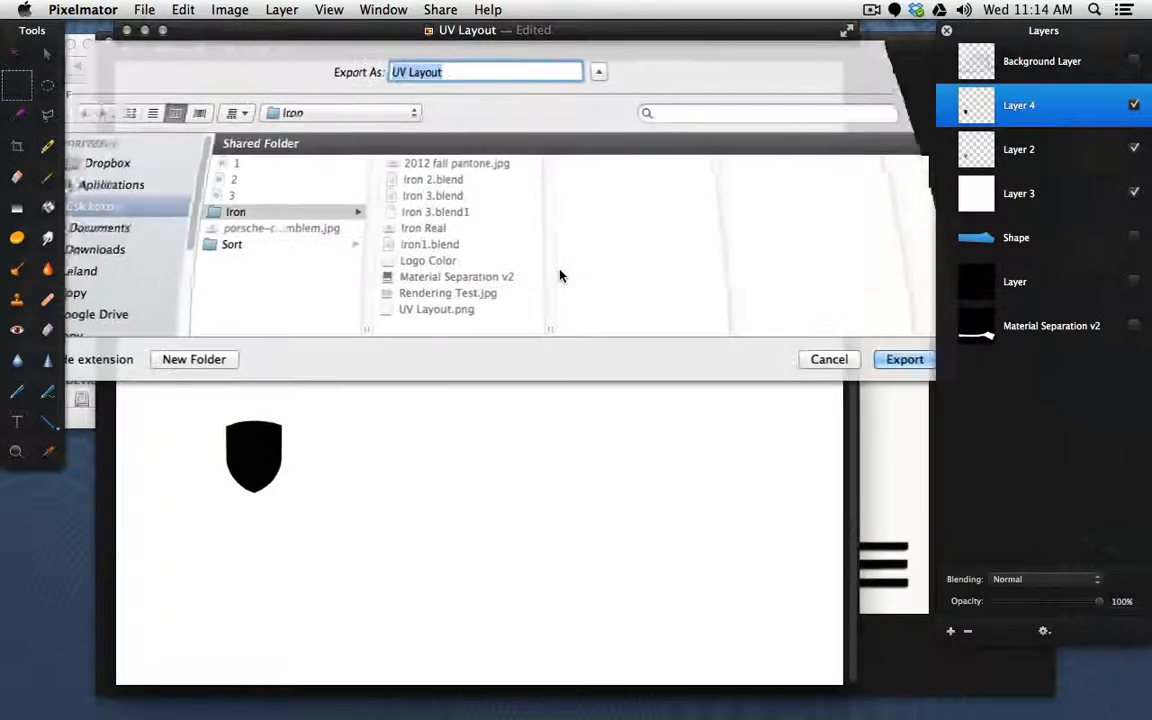
{"action": "left_click", "coordinate": [442, 262]}
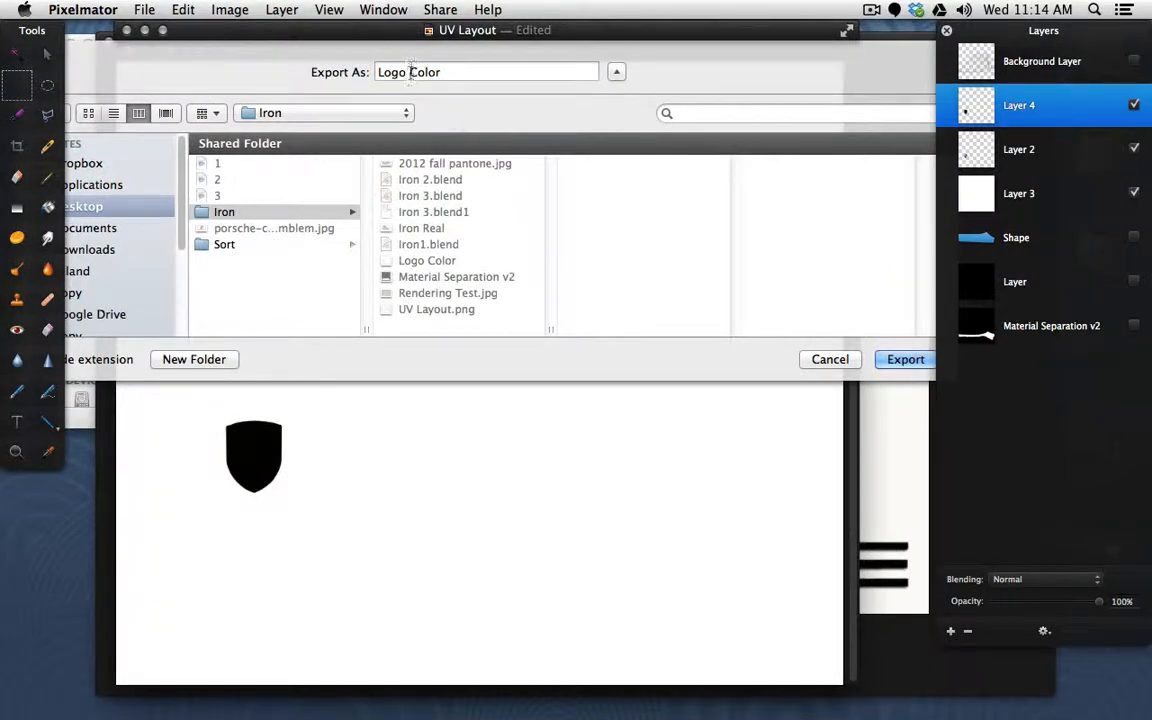
{"action": "double_click", "coordinate": [420, 73]}
{"action": "type", "text": "Alpha"}
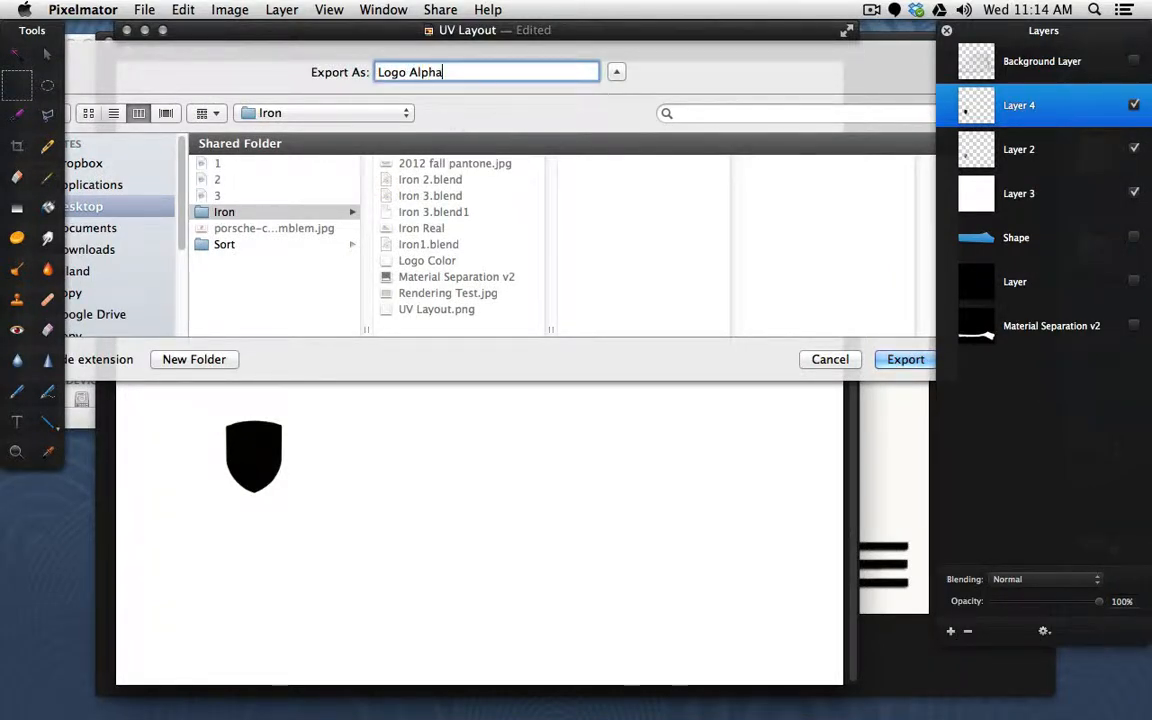
{"action": "key", "text": "Return"}
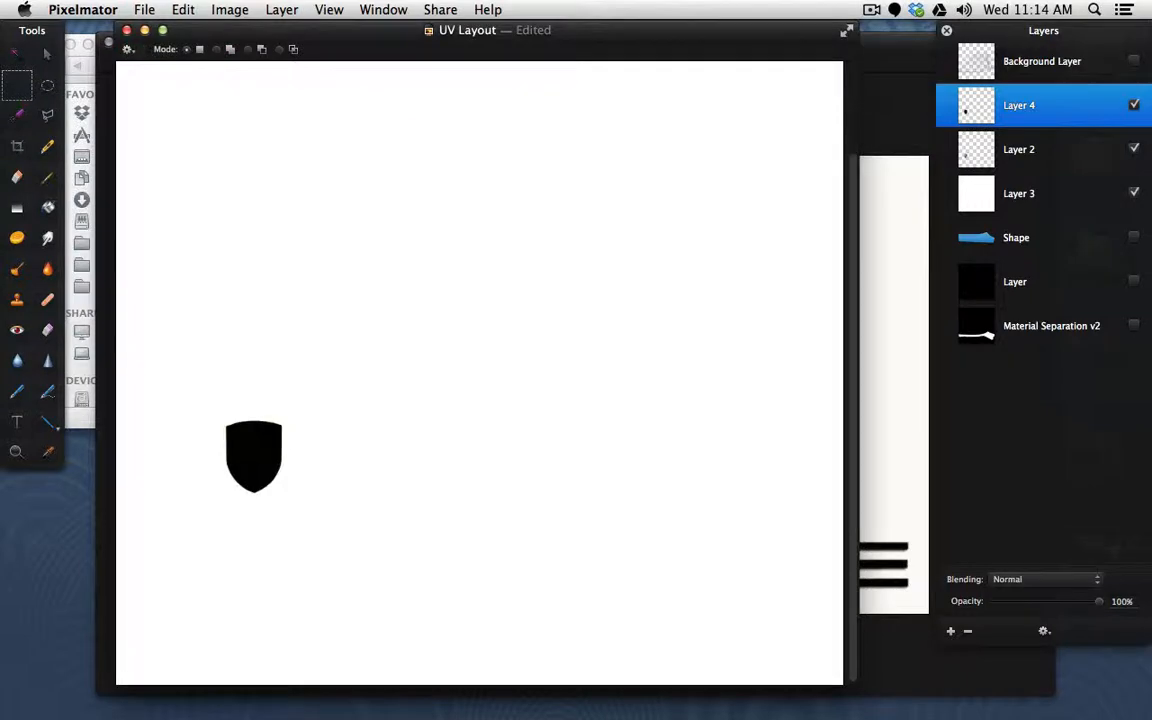
Switch to Blender, maximize the node editor, and move the Texture Coordinate and logo Image Texture nodes away from the shaders.
{"action": "key", "text": "super+Tab"}
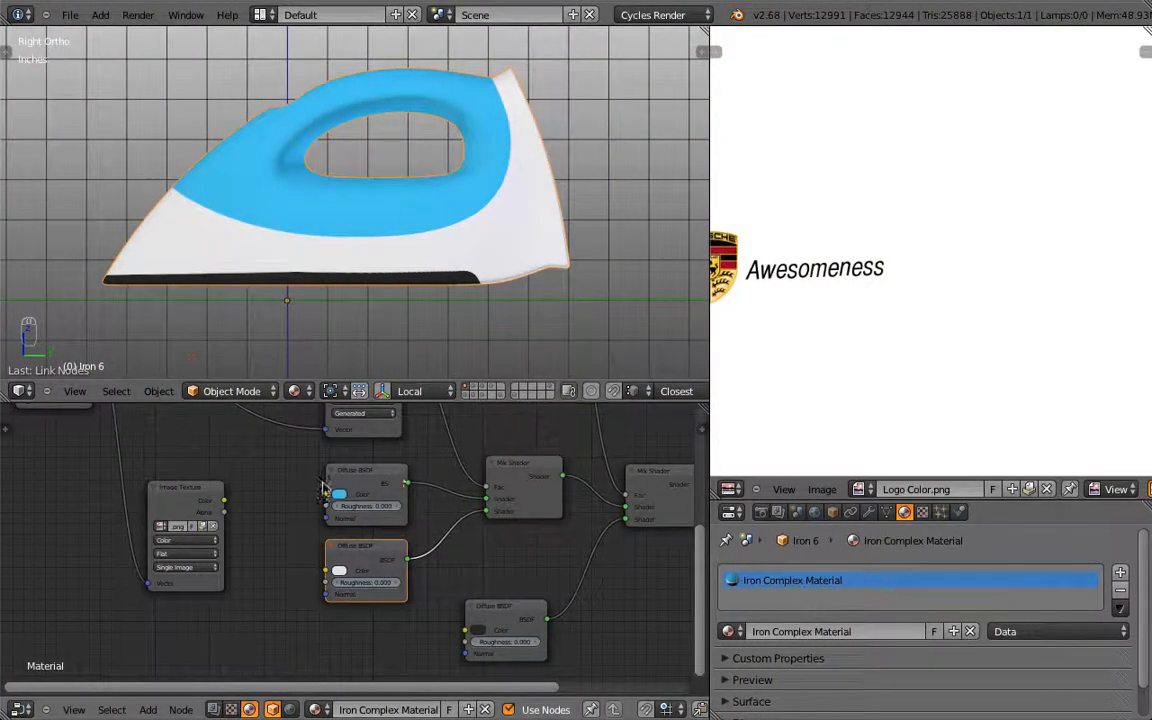
{"action": "middle_click_drag", "start_coordinate": [243, 462], "coordinate": [454, 498]}
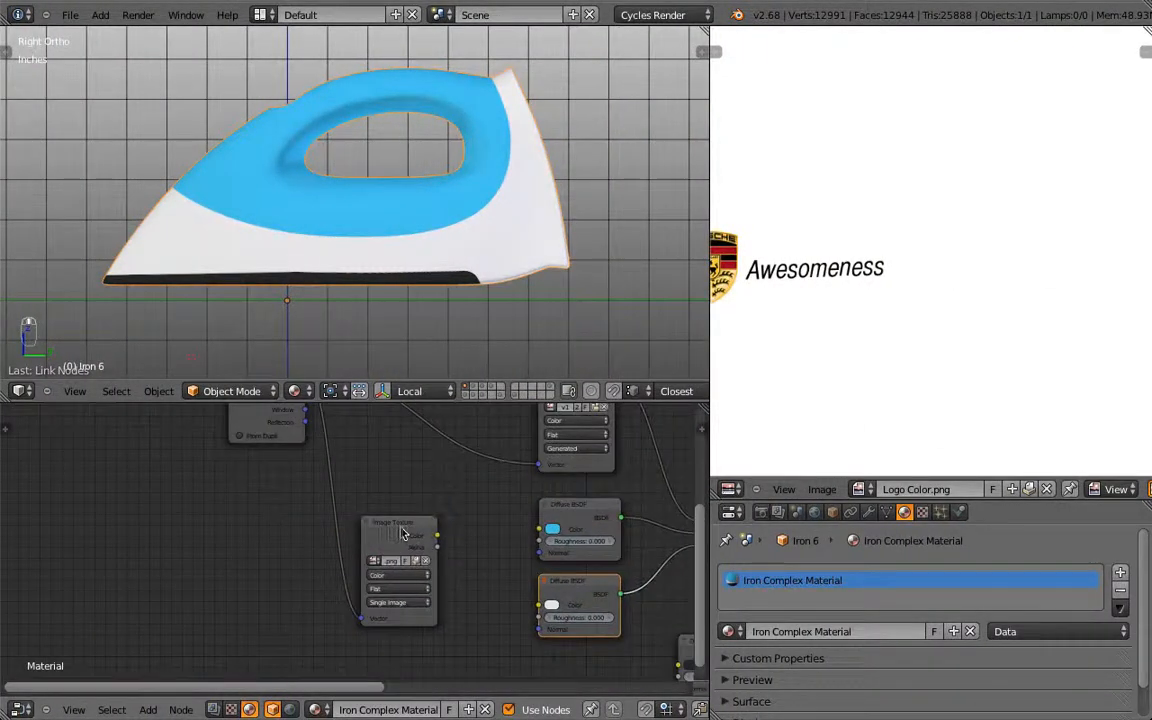
{"action": "left_click_drag", "start_coordinate": [398, 528], "coordinate": [438, 526]}
{"action": "scroll", "coordinate": [400, 485], "scroll_direction": "down", "scroll_amount": 1}
{"action": "key", "text": "ctrl+Up"}
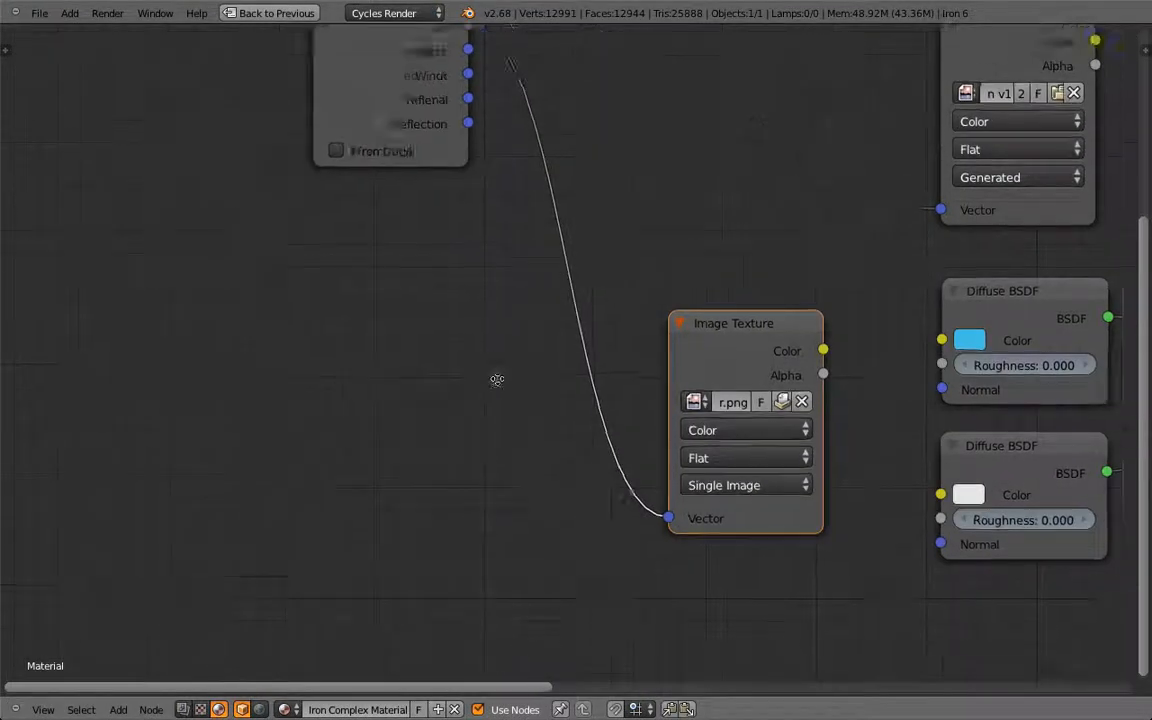
{"action": "scroll", "coordinate": [381, 465], "scroll_direction": "down", "scroll_amount": 2}
{"action": "left_click_drag", "start_coordinate": [331, 200], "coordinate": [193, 158]}
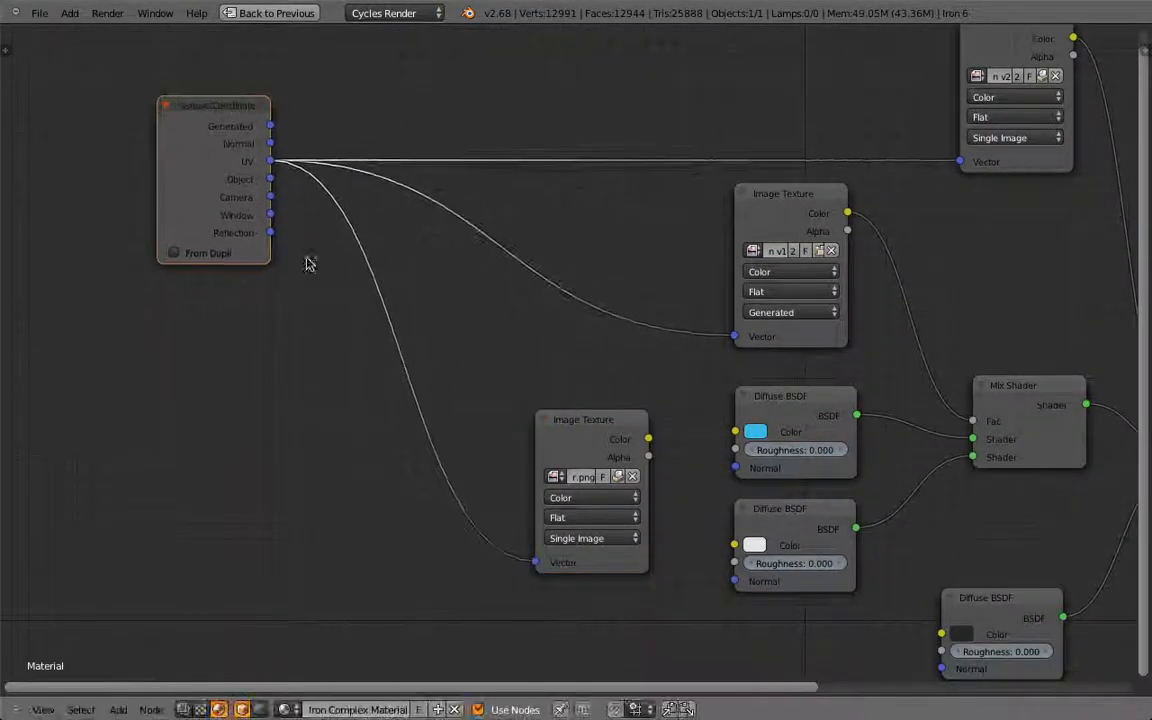
{"action": "left_click_drag", "start_coordinate": [576, 448], "coordinate": [388, 380]}
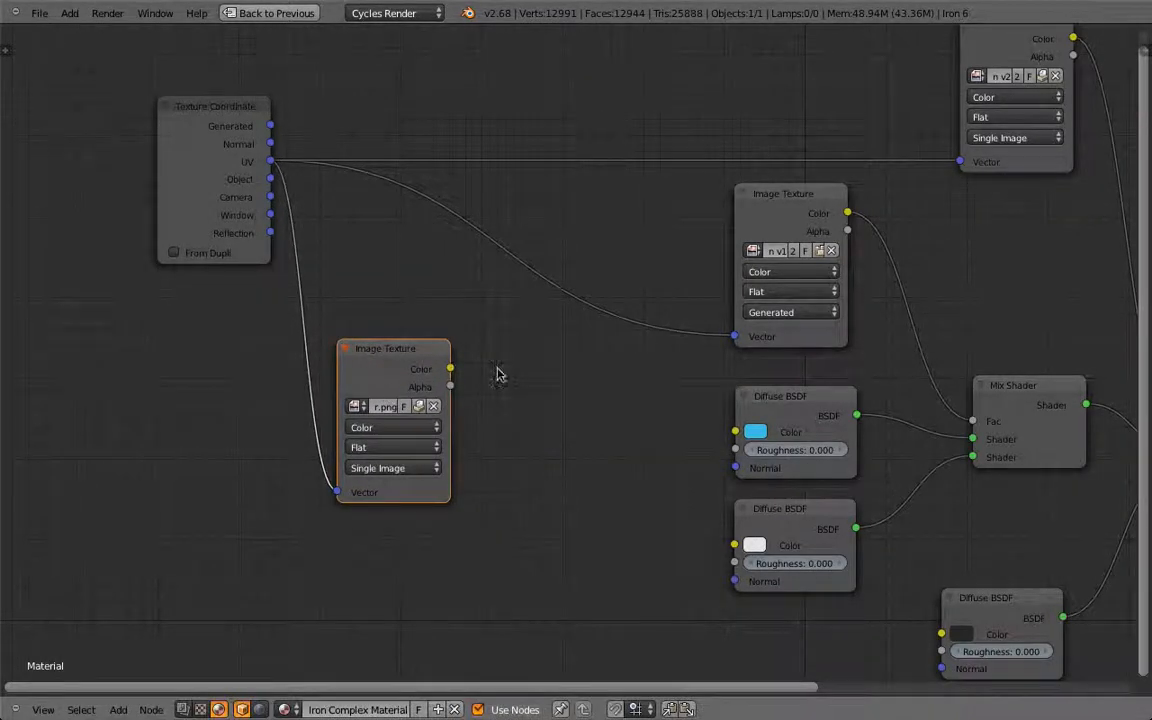
{"action": "scroll", "coordinate": [612, 386], "scroll_direction": "down", "scroll_amount": 2}
{"action": "middle_click_drag", "start_coordinate": [612, 386], "coordinate": [424, 398]}
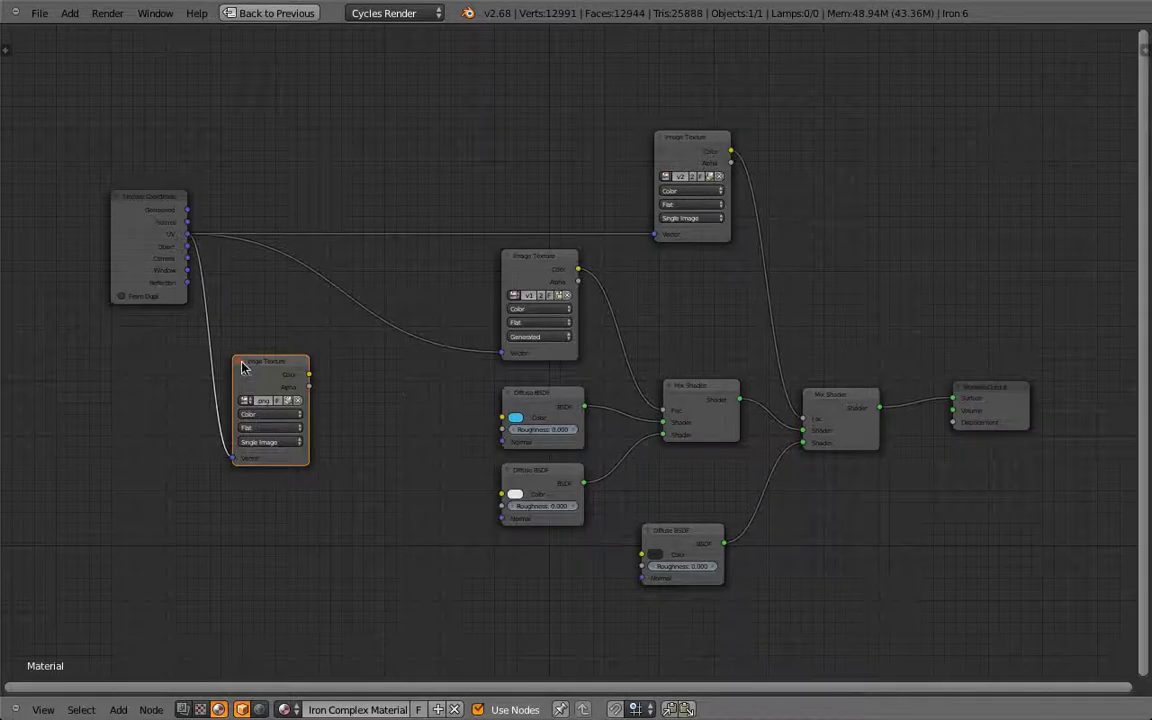
Duplicate the logo Image Texture node, link UV coordinates to the copy's Vector, and place it above the original.
{"action": "key", "text": "shift+d"}
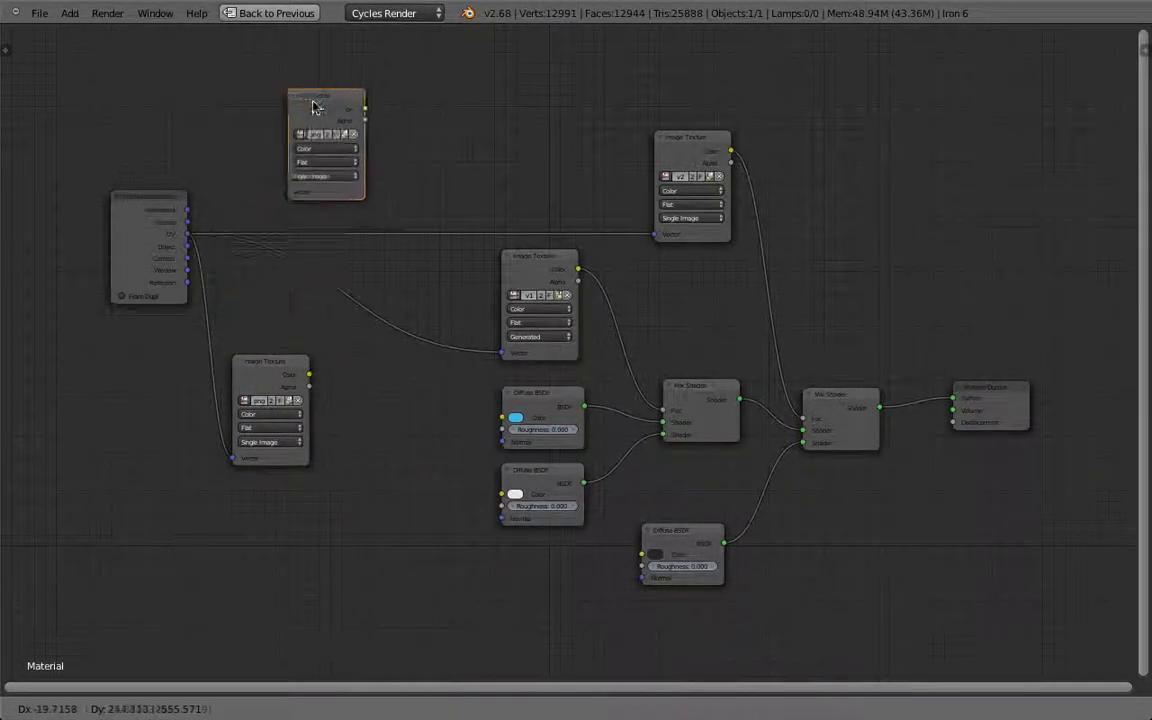
{"action": "left_click", "coordinate": [303, 107]}
{"action": "left_click_drag", "start_coordinate": [216, 223], "coordinate": [287, 197]}
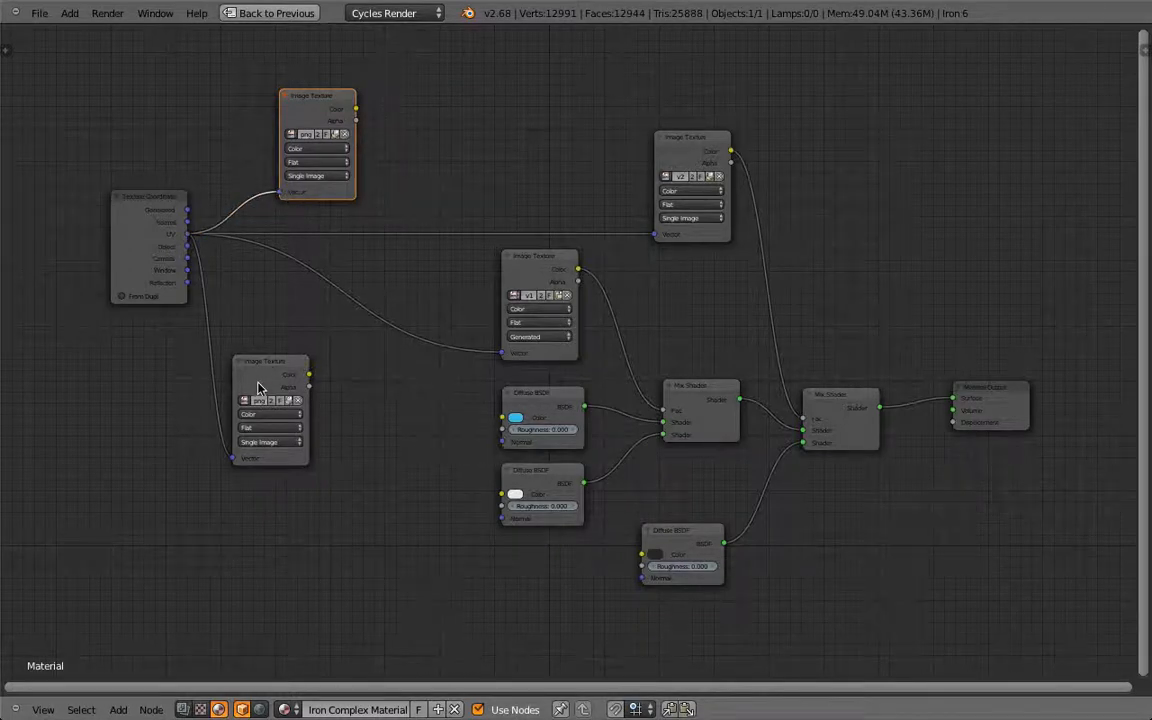
{"action": "left_click_drag", "start_coordinate": [258, 388], "coordinate": [206, 483]}
{"action": "left_click_drag", "start_coordinate": [305, 140], "coordinate": [246, 340]}
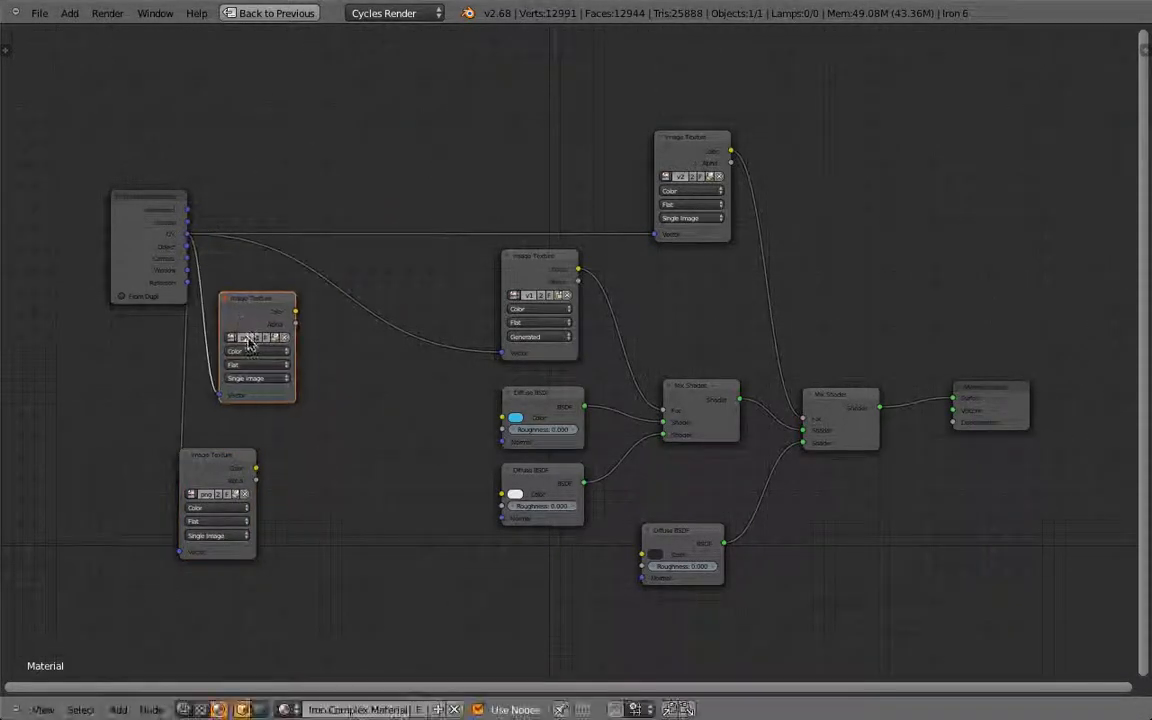
Replace the image in the duplicated Image Texture node with Logo Alpha.png from the Iron folder.
{"action": "left_click", "coordinate": [284, 339]}
{"action": "scroll", "coordinate": [230, 341], "scroll_direction": "up", "scroll_amount": 5}
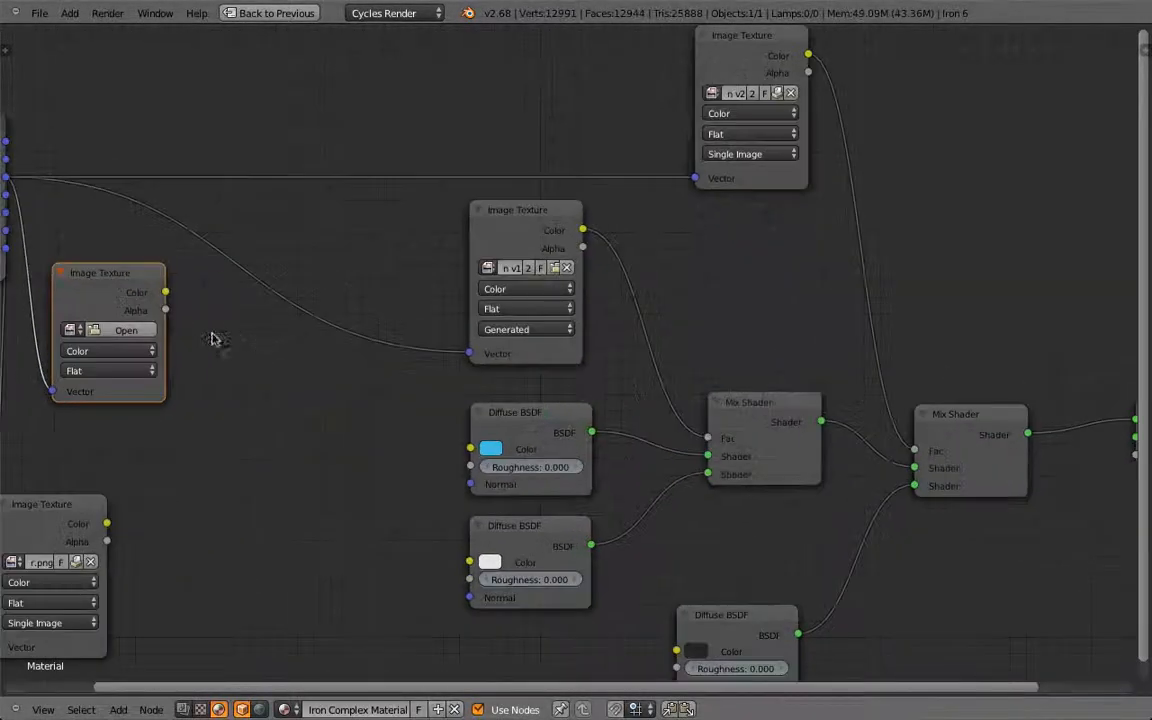
{"action": "left_click", "coordinate": [126, 330]}
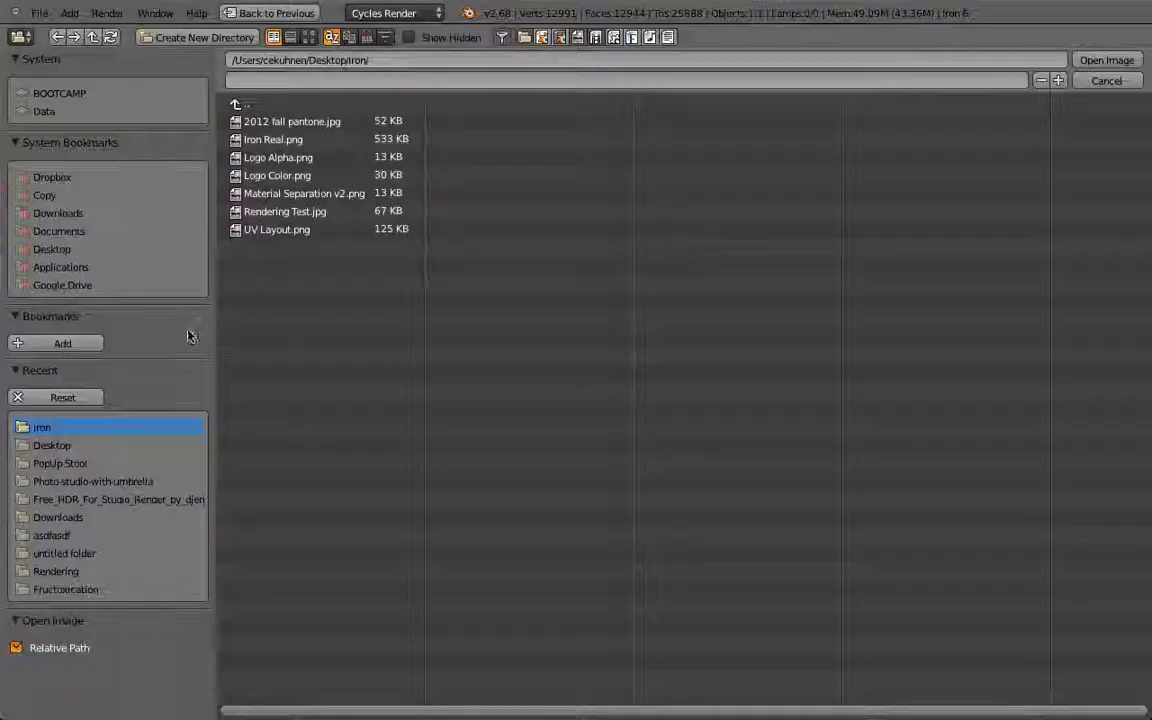
{"action": "left_click", "coordinate": [323, 162]}
{"action": "left_click", "coordinate": [308, 37]}
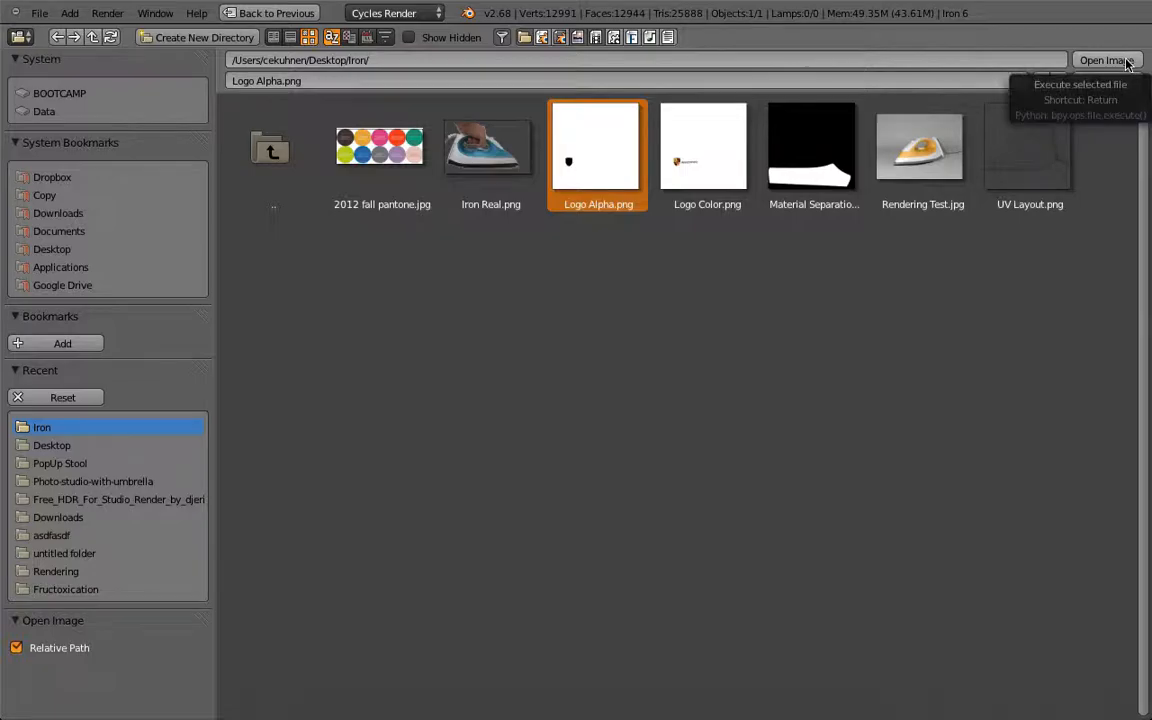
{"action": "left_click", "coordinate": [1122, 61]}
Line up the Logo Alpha and Logo Color Image Texture nodes one above the other beside the Texture Coordinate node.
{"action": "middle_click_drag", "start_coordinate": [278, 573], "coordinate": [518, 519]}
{"action": "left_click_drag", "start_coordinate": [298, 470], "coordinate": [378, 446]}
{"action": "left_click_drag", "start_coordinate": [365, 253], "coordinate": [387, 253]}
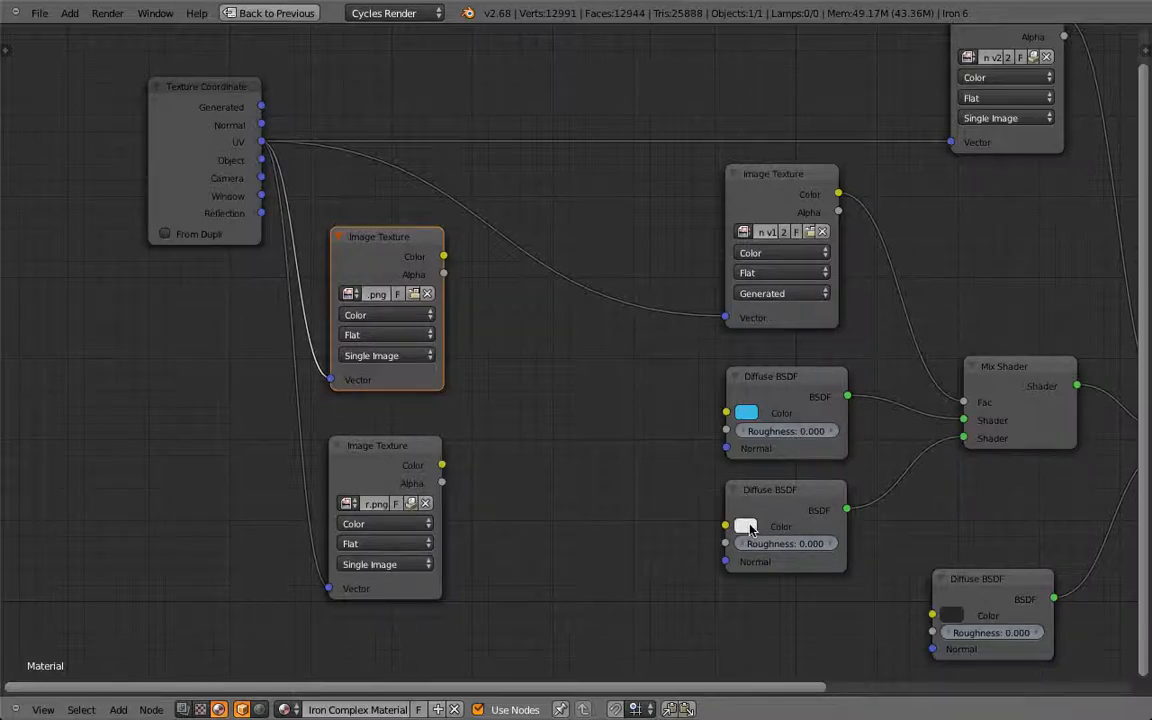
Add a MixRGB node between the two logo Image Texture nodes and the Diffuse BSDF nodes.
{"action": "left_click", "coordinate": [1035, 378]}
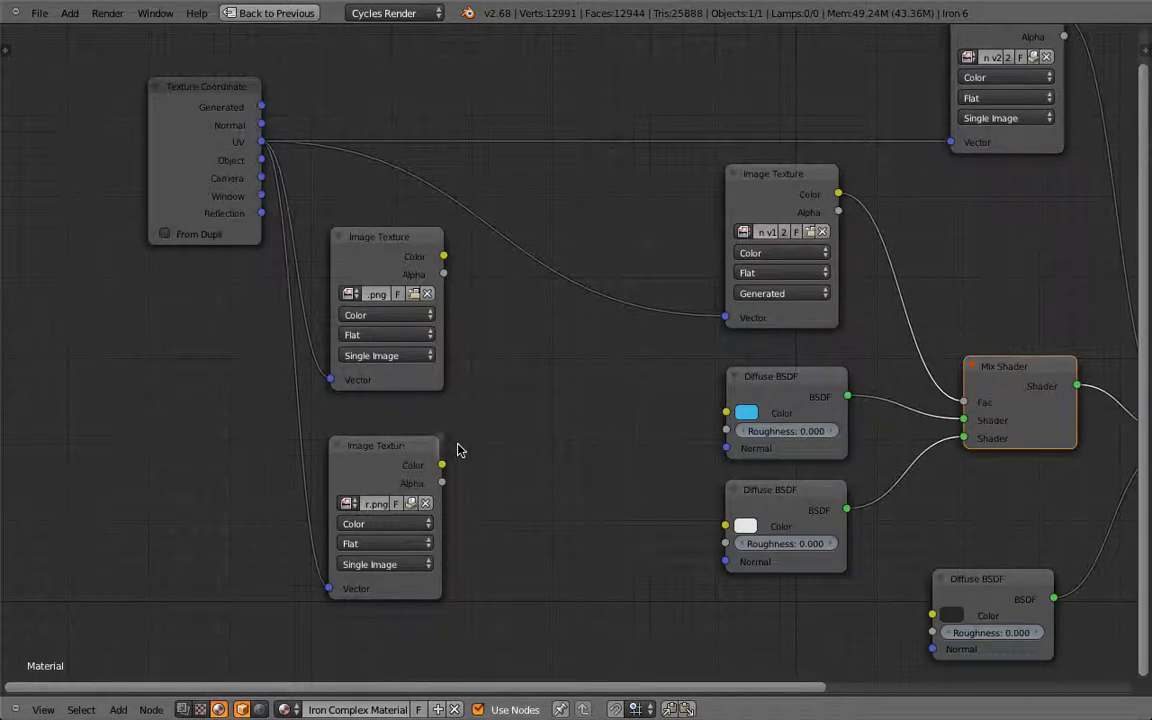
{"action": "key", "text": "shift+a"}
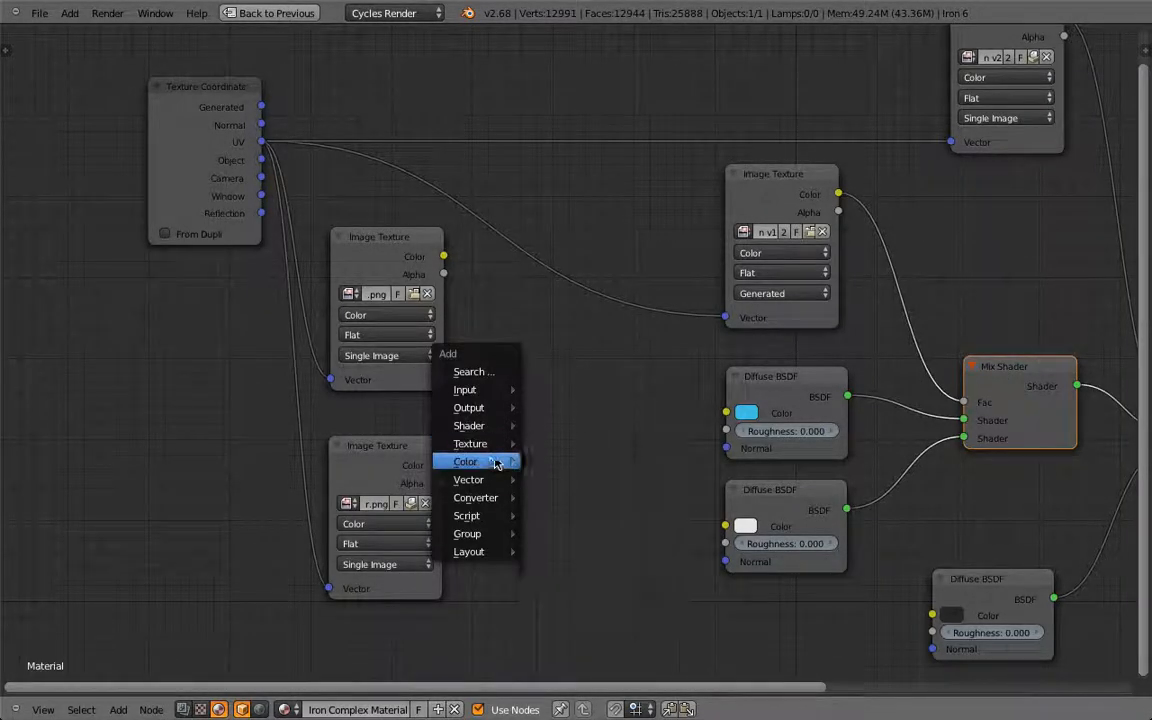
{"action": "mouse_move", "coordinate": [492, 463]}
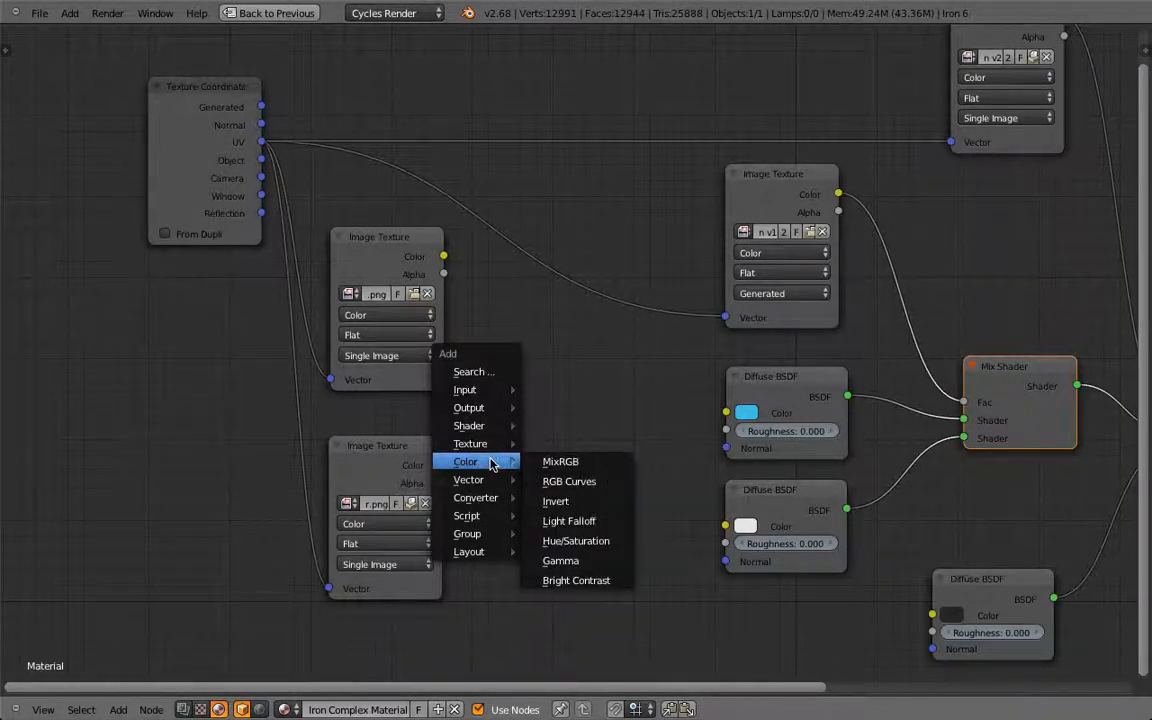
{"action": "left_click", "coordinate": [594, 467]}
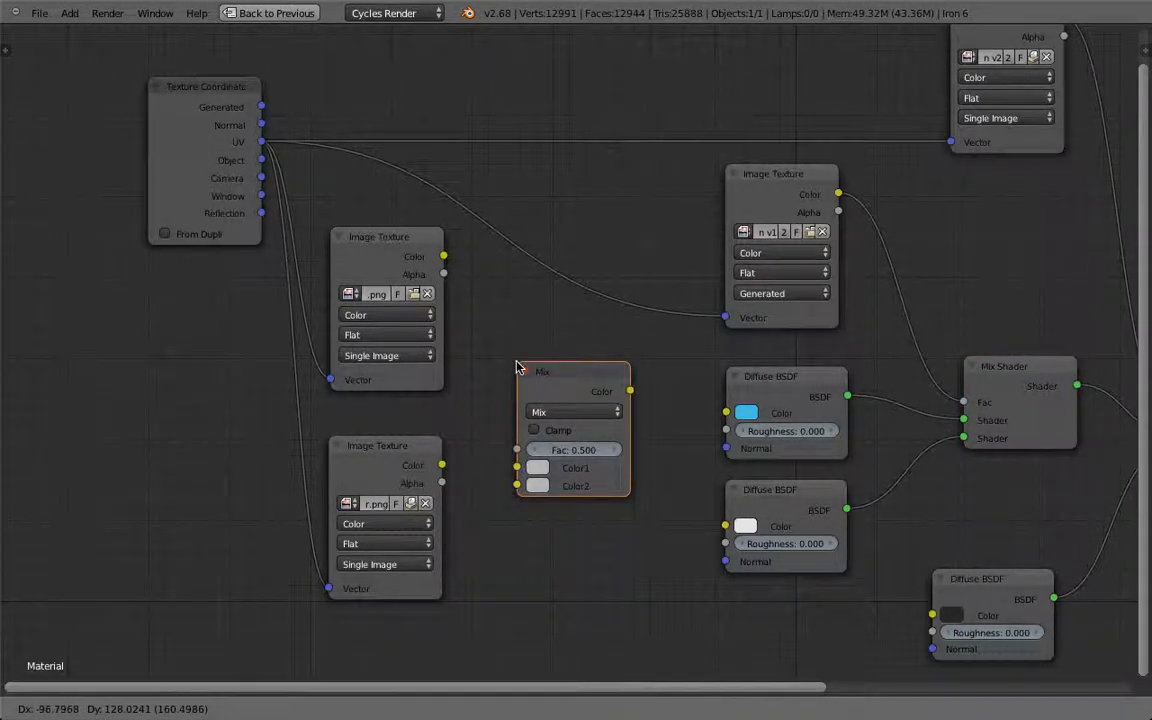
{"action": "left_click", "coordinate": [516, 367]}
{"action": "left_click", "coordinate": [1010, 397]}
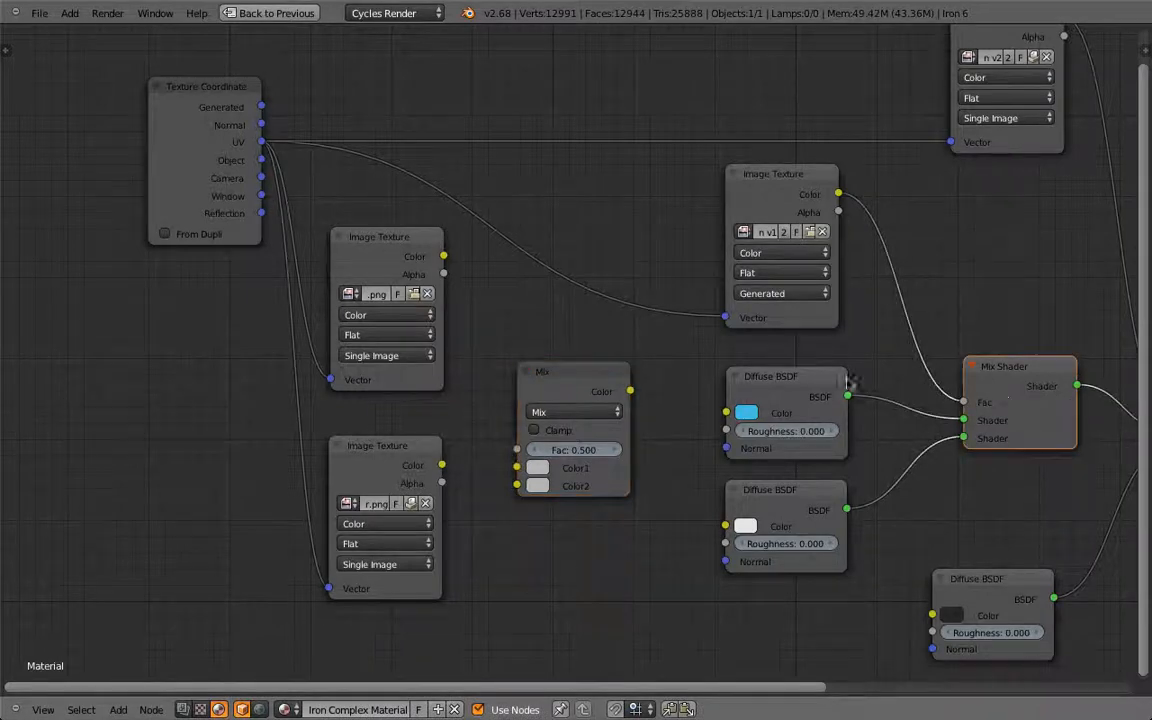
{"action": "left_click", "coordinate": [580, 386]}
{"action": "left_click", "coordinate": [752, 384]}
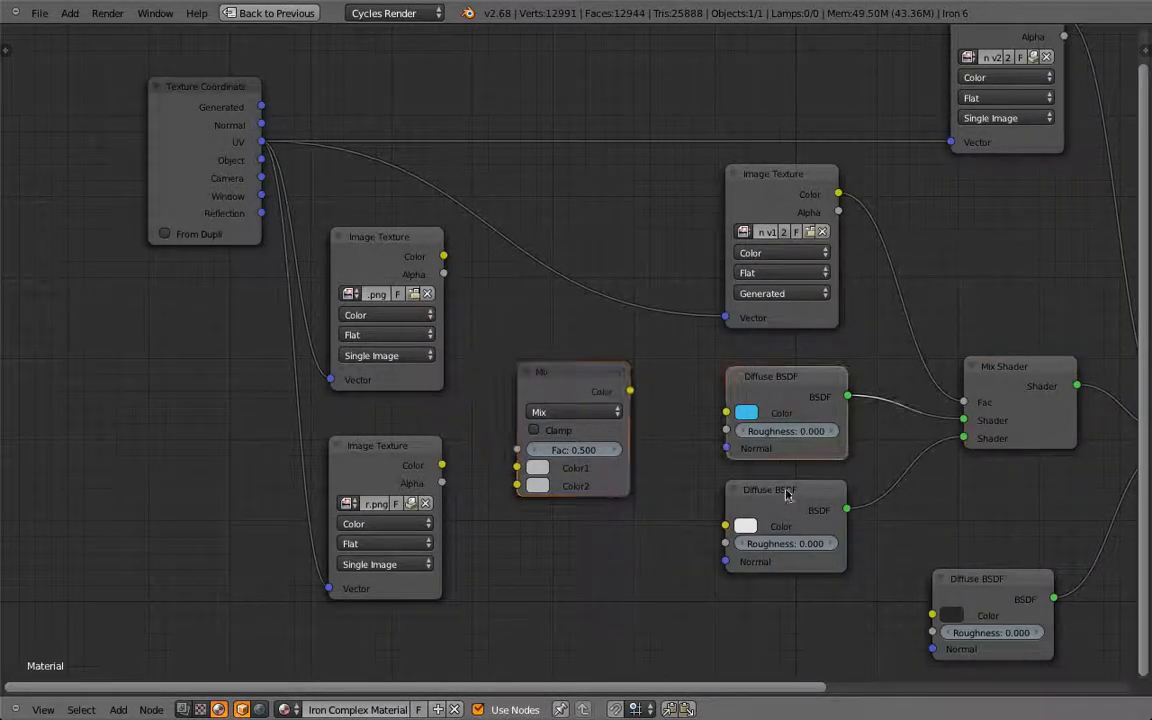
{"action": "left_click", "coordinate": [787, 489]}
{"action": "left_click", "coordinate": [781, 399]}
{"action": "left_click", "coordinate": [783, 502]}
{"action": "left_click", "coordinate": [760, 385]}
{"action": "left_click", "coordinate": [575, 388]}
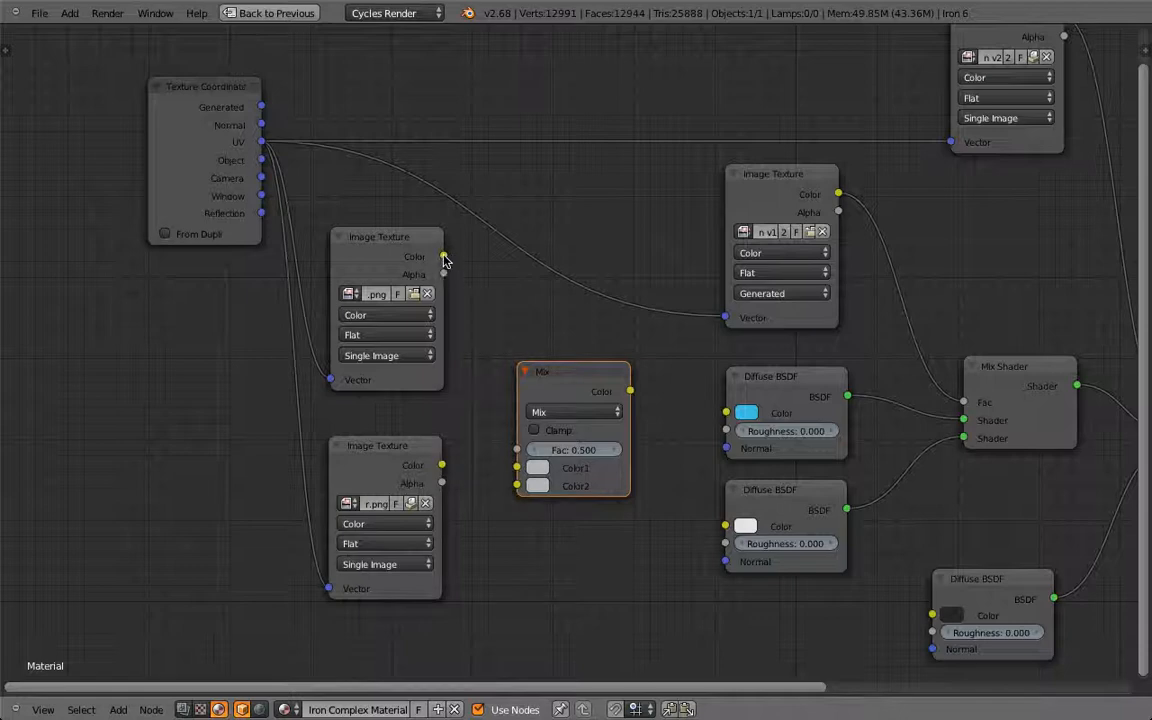
Link the Logo Alpha texture's Color to the Mix node's Fac and the Mix output to the white Diffuse BSDF's Color, and restore the full layout.
{"action": "left_click_drag", "start_coordinate": [444, 257], "coordinate": [518, 452]}
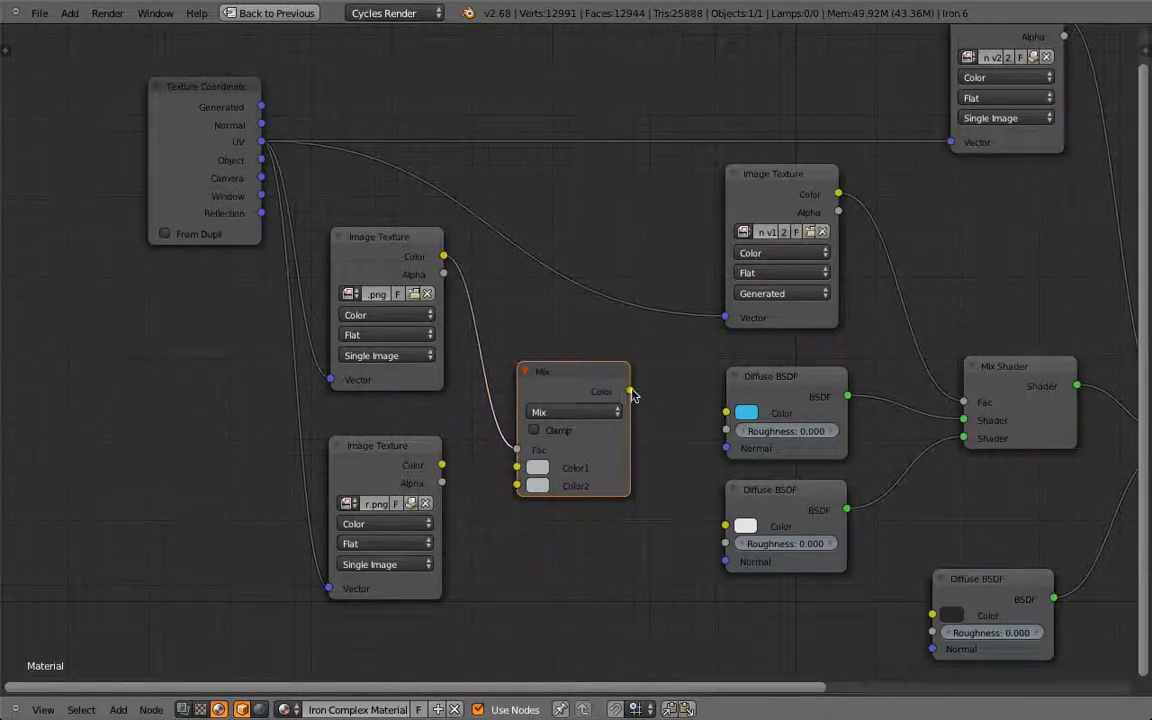
{"action": "left_click_drag", "start_coordinate": [630, 391], "coordinate": [727, 530]}
{"action": "key", "text": "shift+space"}
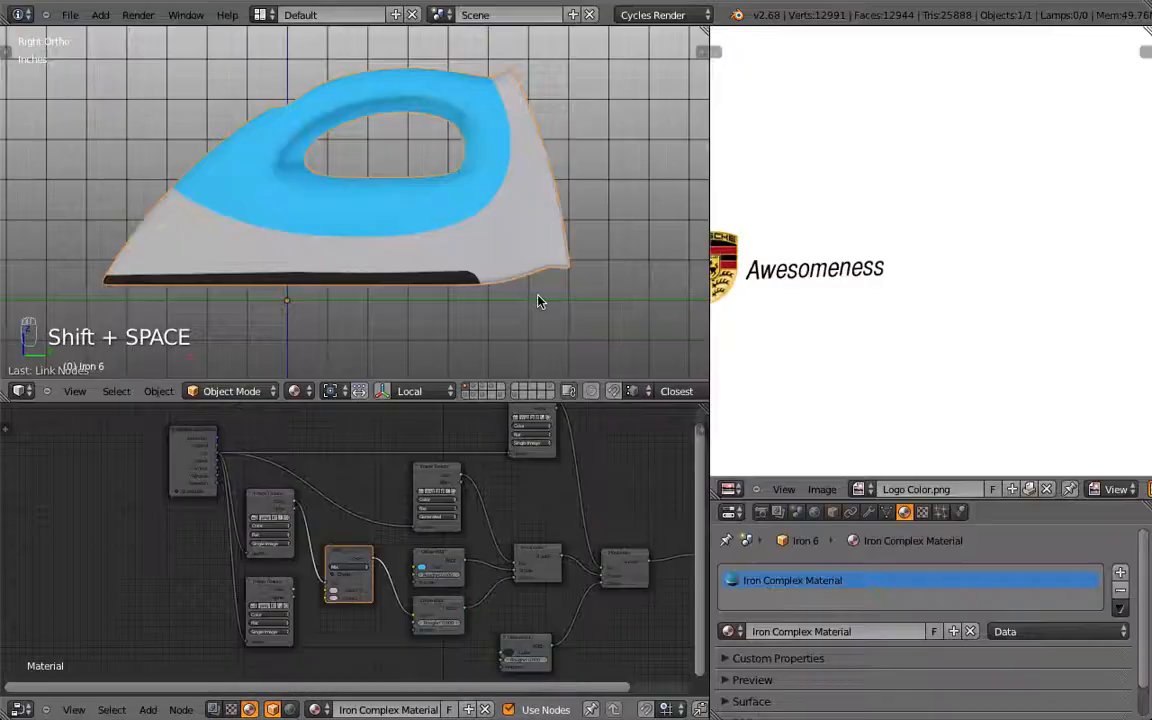
Set the Mix node's Color1 to red and Color2 to blue to test the alpha mask on the iron.
{"action": "scroll", "coordinate": [343, 598], "scroll_direction": "up", "scroll_amount": 3}
{"action": "middle_click_drag", "start_coordinate": [371, 595], "coordinate": [383, 528]}
{"action": "left_click", "coordinate": [333, 553]}
{"action": "left_click_drag", "start_coordinate": [379, 446], "coordinate": [411, 421]}
{"action": "left_click", "coordinate": [332, 566]}
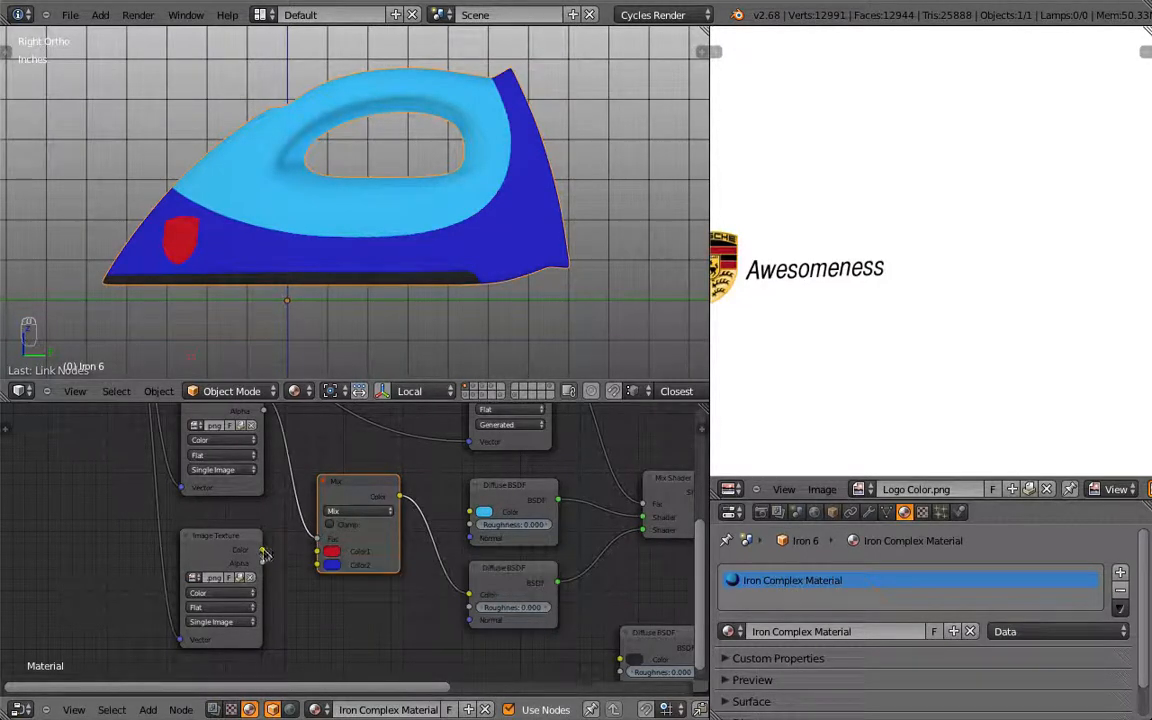
Link the Logo Color texture's Color to the Mix node's Color1 and set Color2's R, G and B to 1.
{"action": "left_click_drag", "start_coordinate": [280, 557], "coordinate": [322, 558]}
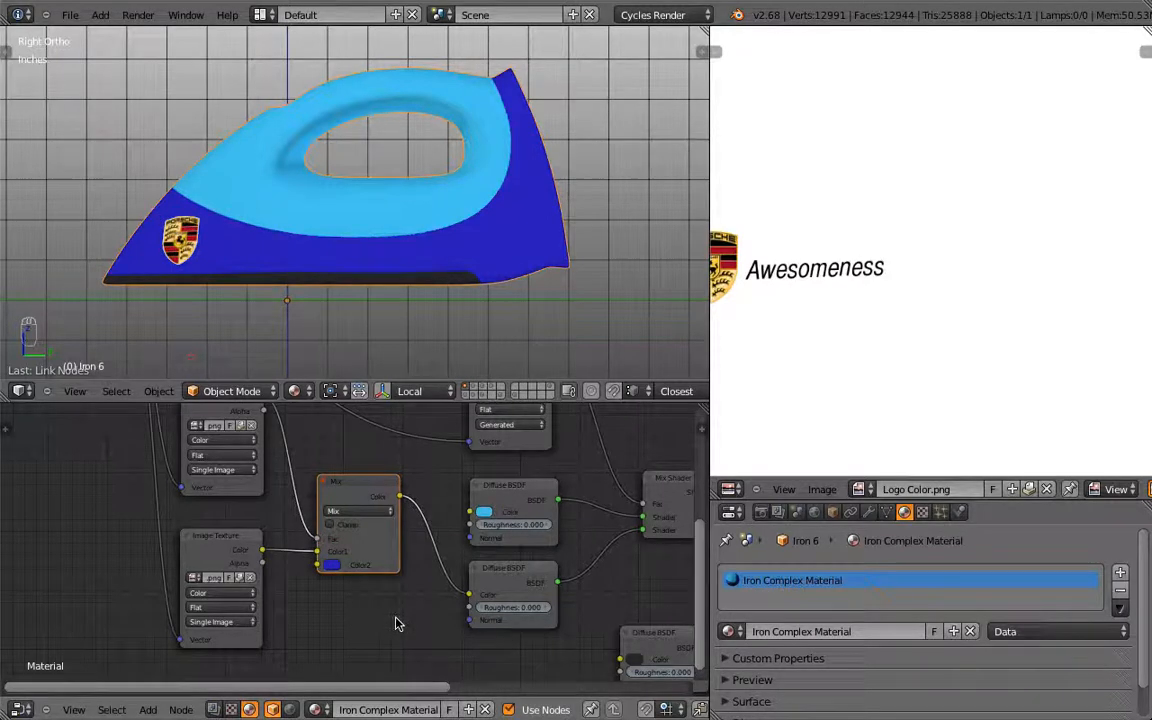
{"action": "left_click", "coordinate": [335, 566]}
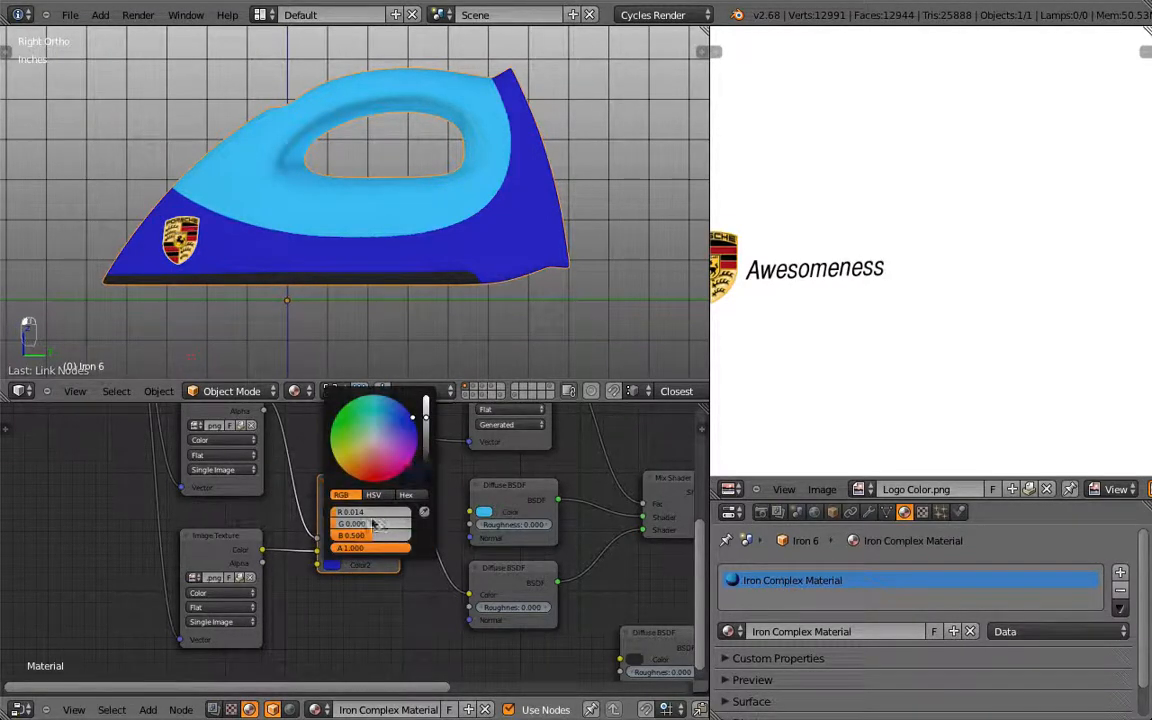
{"action": "double_click", "coordinate": [374, 513]}
{"action": "type", "text": "1"}
{"action": "key", "text": "Return"}
{"action": "double_click", "coordinate": [380, 523]}
{"action": "type", "text": "1"}
{"action": "key", "text": "Return"}
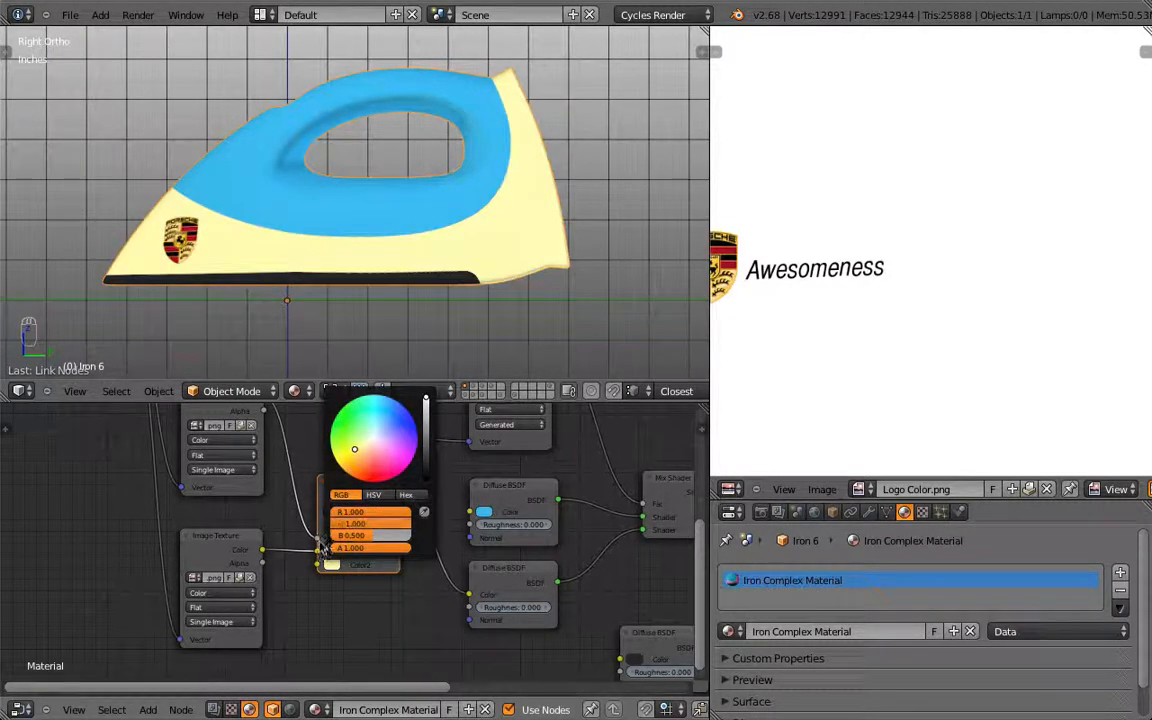
{"action": "left_click", "coordinate": [346, 536]}
{"action": "type", "text": "1"}
{"action": "key", "text": "Return"}
{"action": "scroll", "coordinate": [397, 443], "scroll_direction": "down", "scroll_amount": 1}
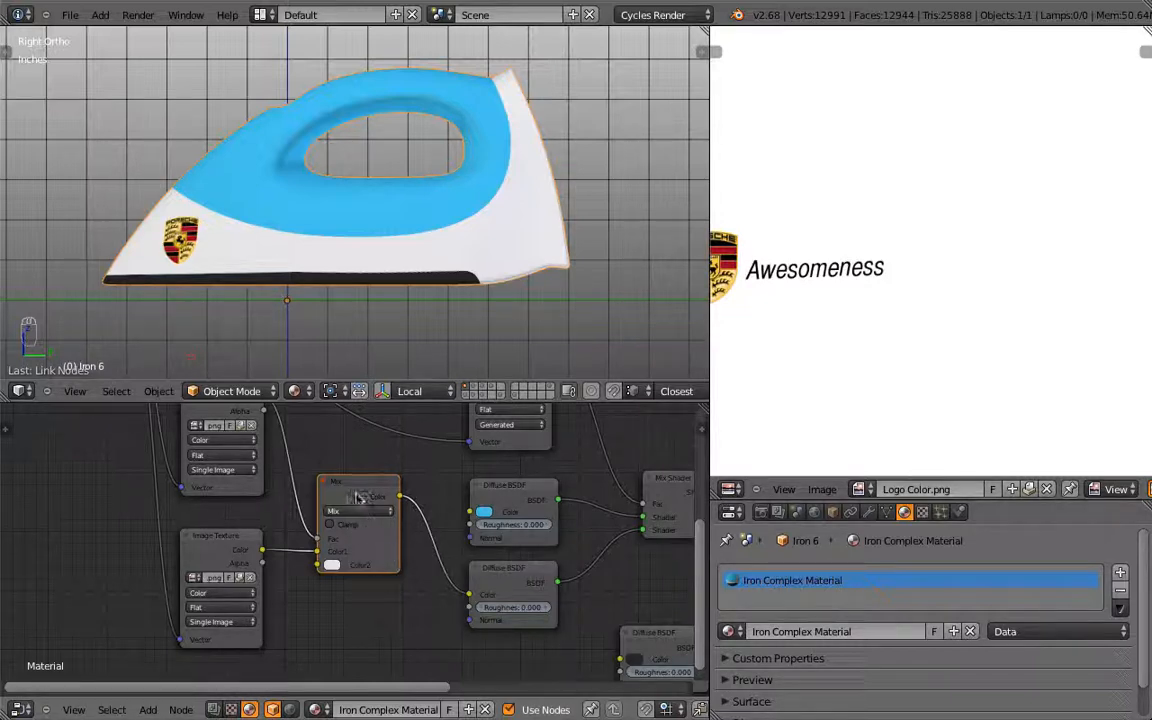
Sample the crest's gold in the 3D view as the Mix node's Color2.
{"action": "left_click_drag", "start_coordinate": [368, 553], "coordinate": [368, 556]}
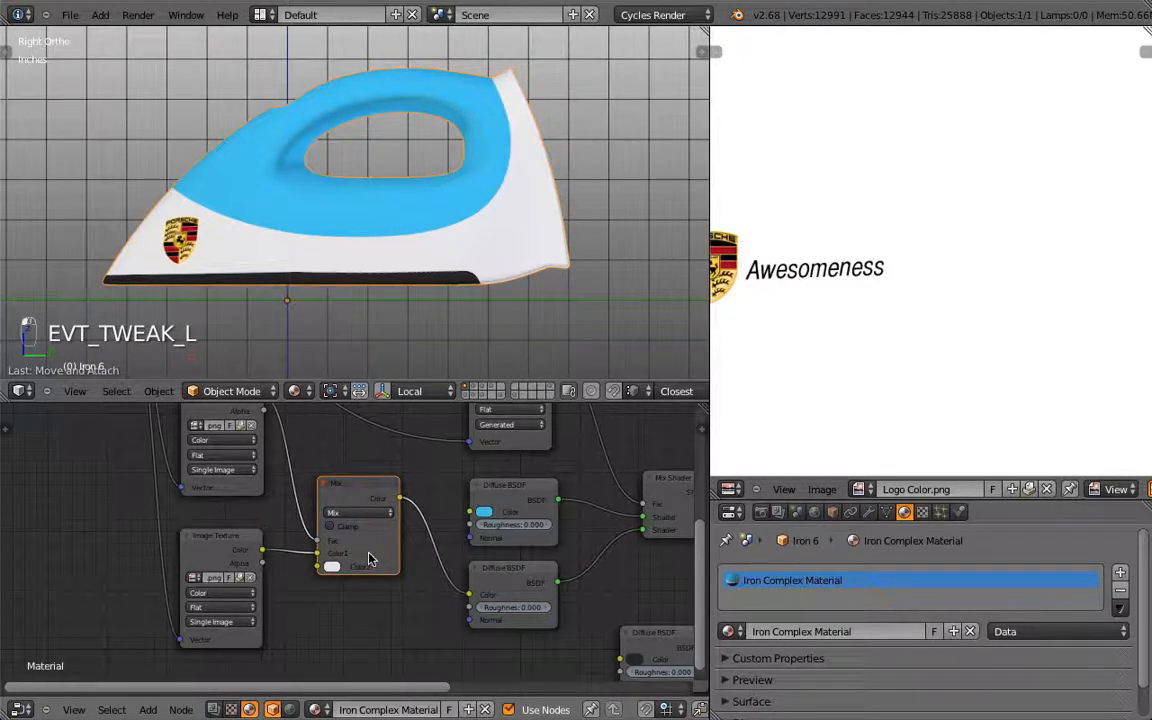
{"action": "scroll", "coordinate": [200, 268], "scroll_direction": "up", "scroll_amount": 4}
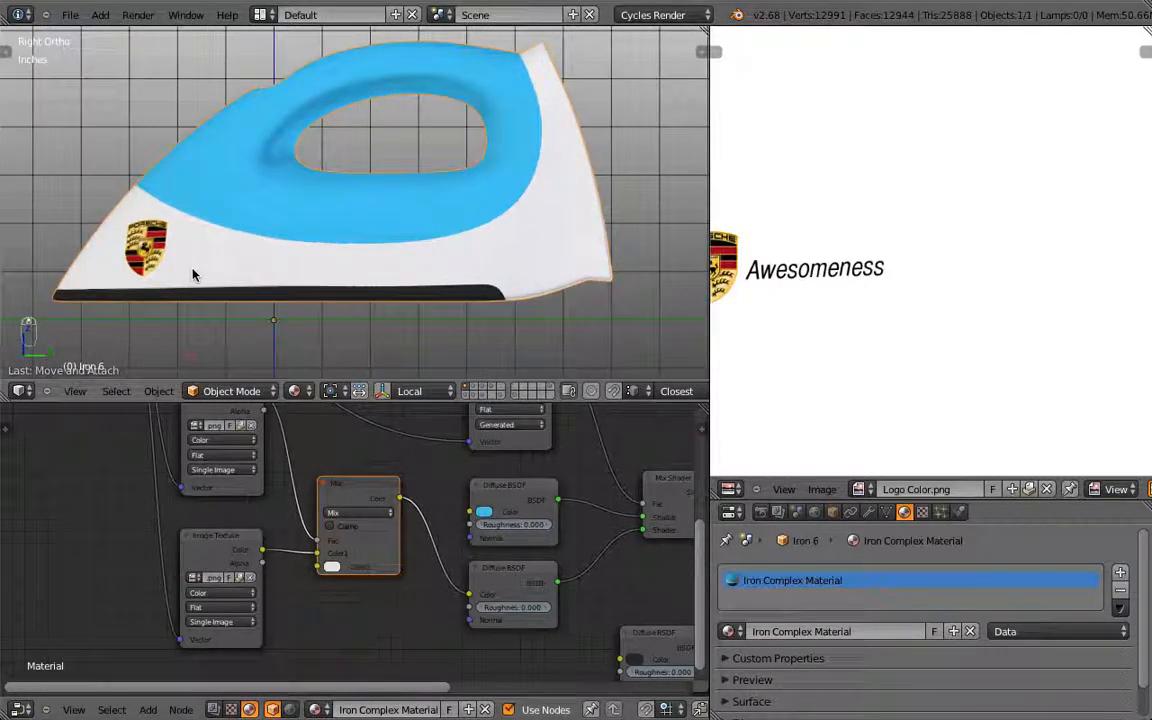
{"action": "middle_click_drag", "start_coordinate": [108, 301], "coordinate": [424, 267], "text": "shift"}
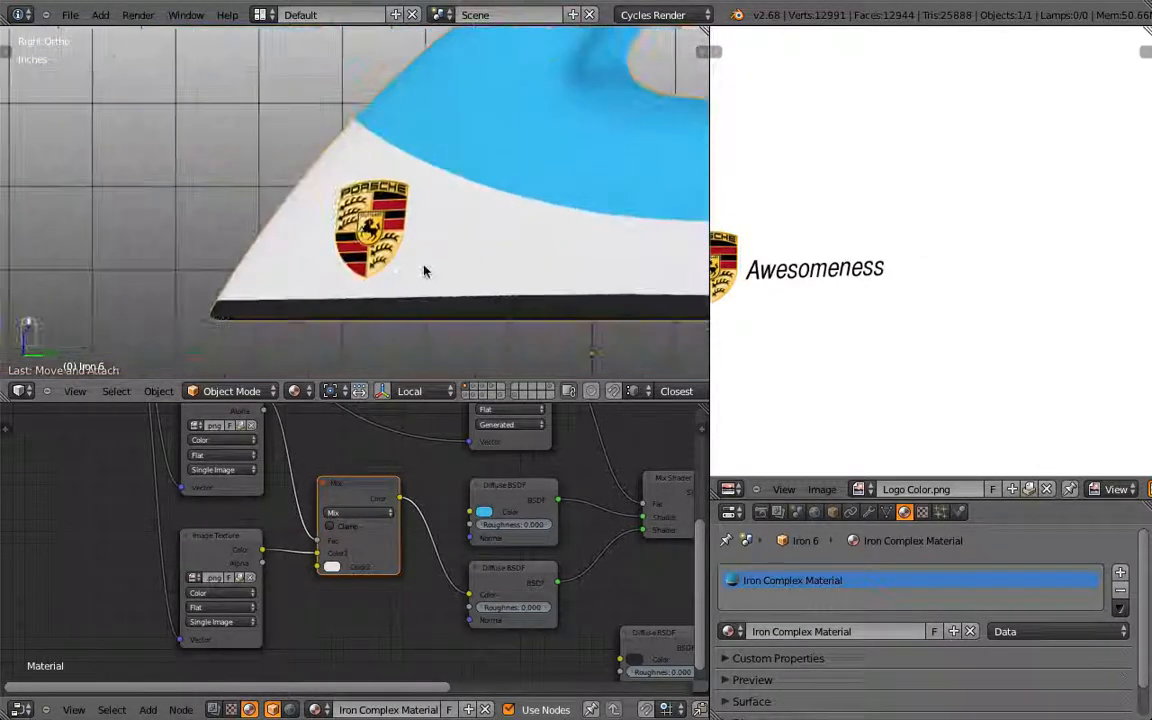
{"action": "scroll", "coordinate": [430, 266], "scroll_direction": "up", "scroll_amount": 5}
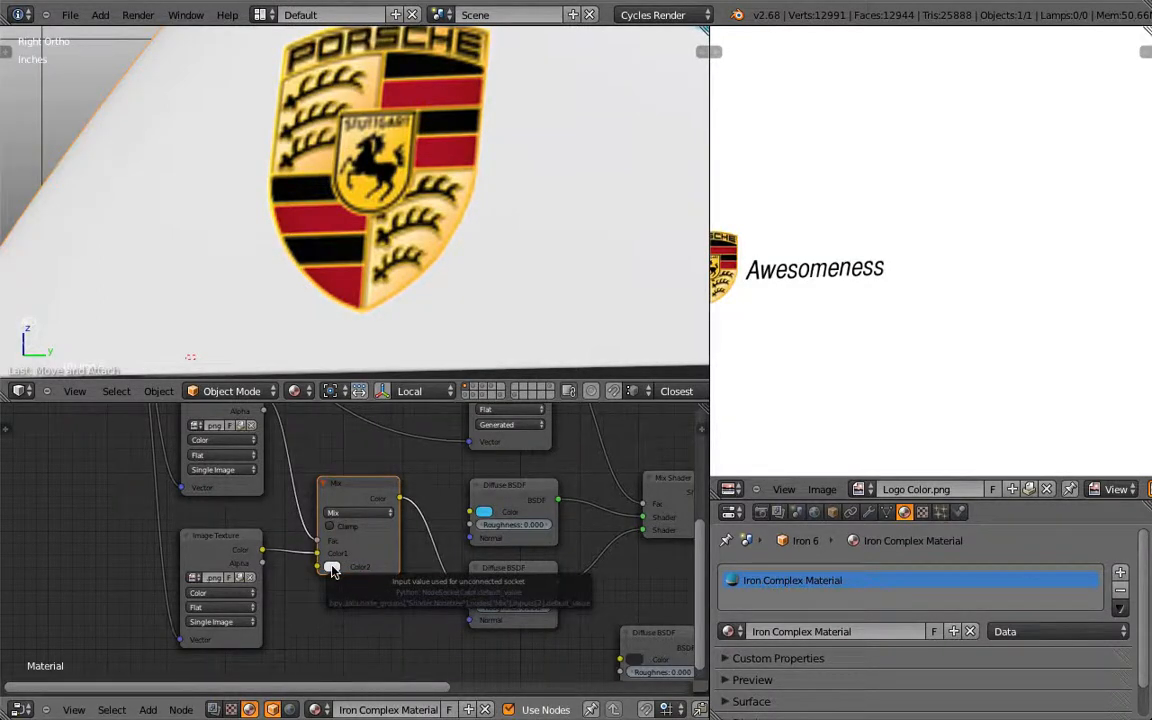
{"action": "left_click", "coordinate": [332, 568]}
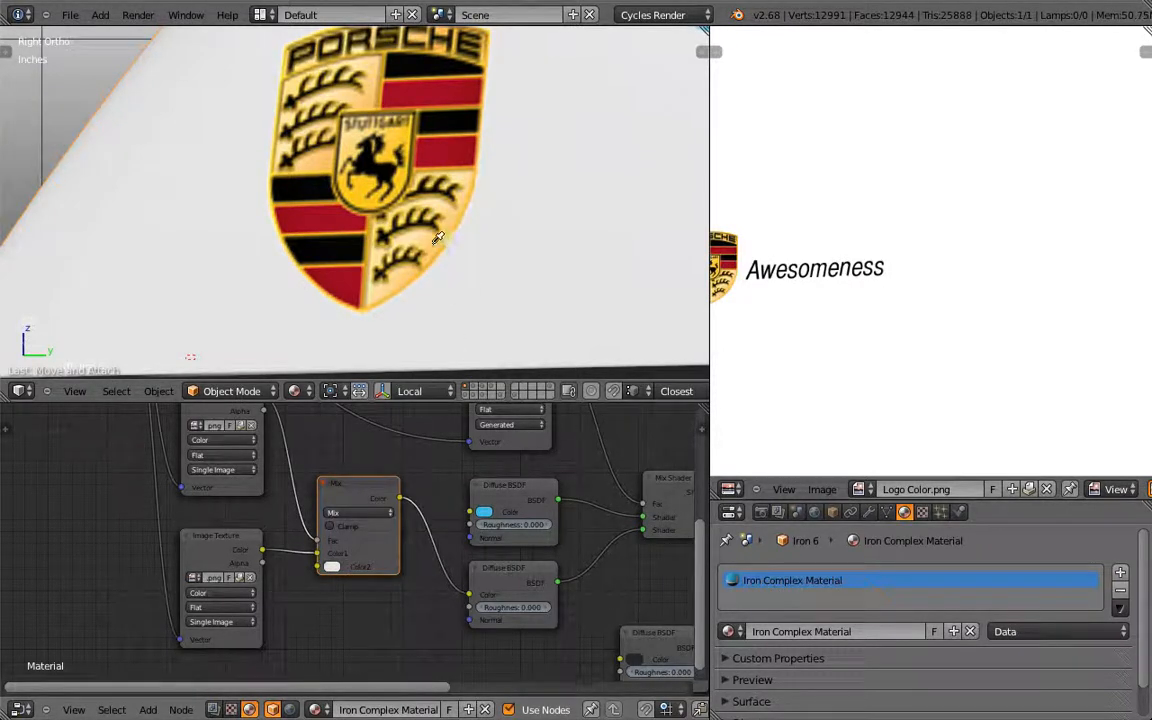
{"action": "left_click", "coordinate": [400, 218]}
{"action": "scroll", "coordinate": [535, 257], "scroll_direction": "down", "scroll_amount": 5}
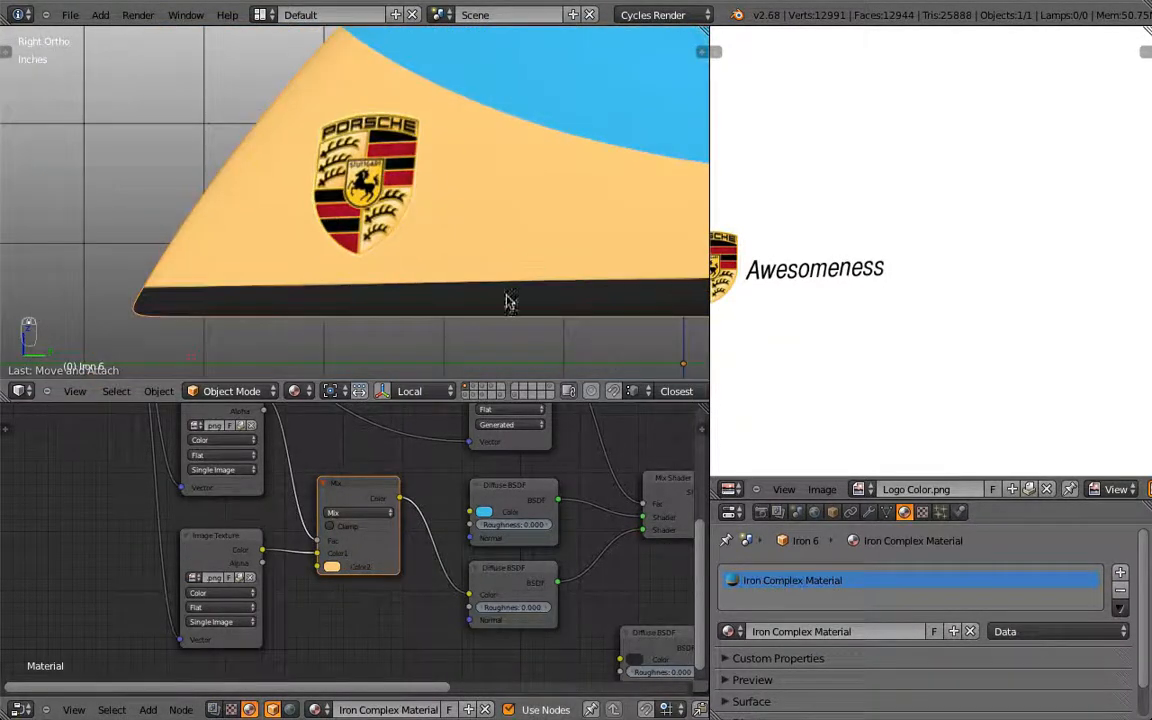
Try the crest's red and the soleplate's dark gray as sampled colors for the Mix node's Color2.
{"action": "left_click", "coordinate": [331, 567]}
{"action": "left_click", "coordinate": [424, 513]}
{"action": "left_click", "coordinate": [366, 152]}
{"action": "left_click", "coordinate": [360, 566]}
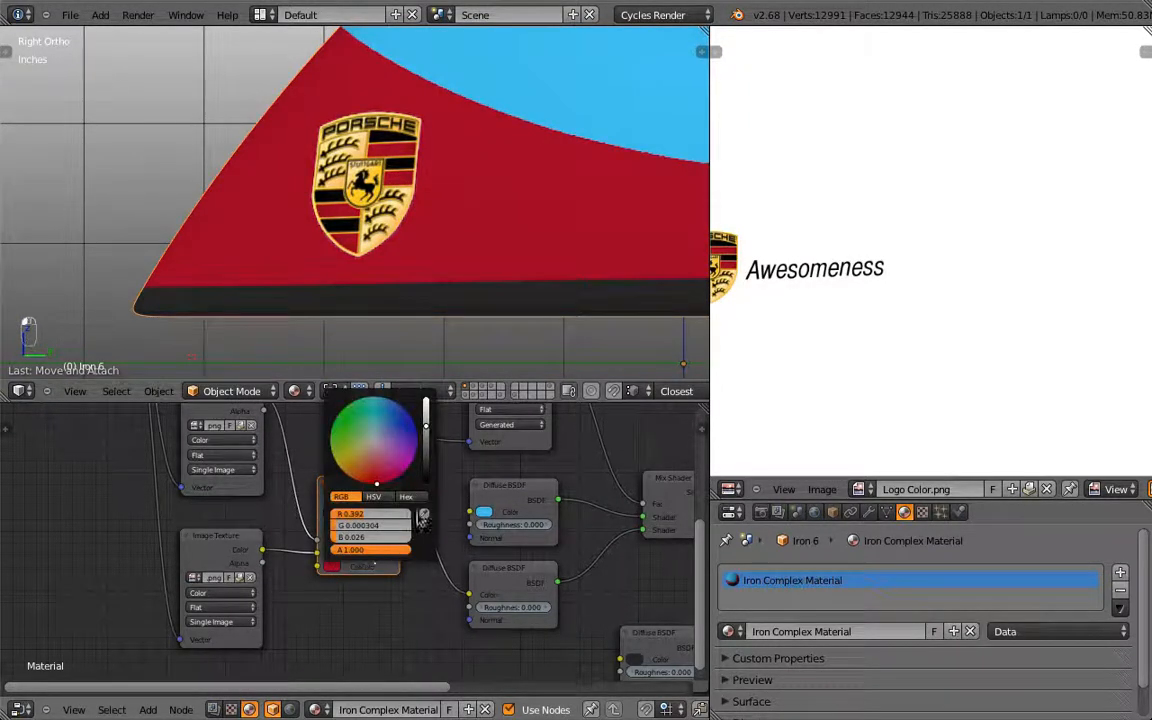
{"action": "left_click", "coordinate": [424, 513]}
{"action": "left_click", "coordinate": [434, 302]}
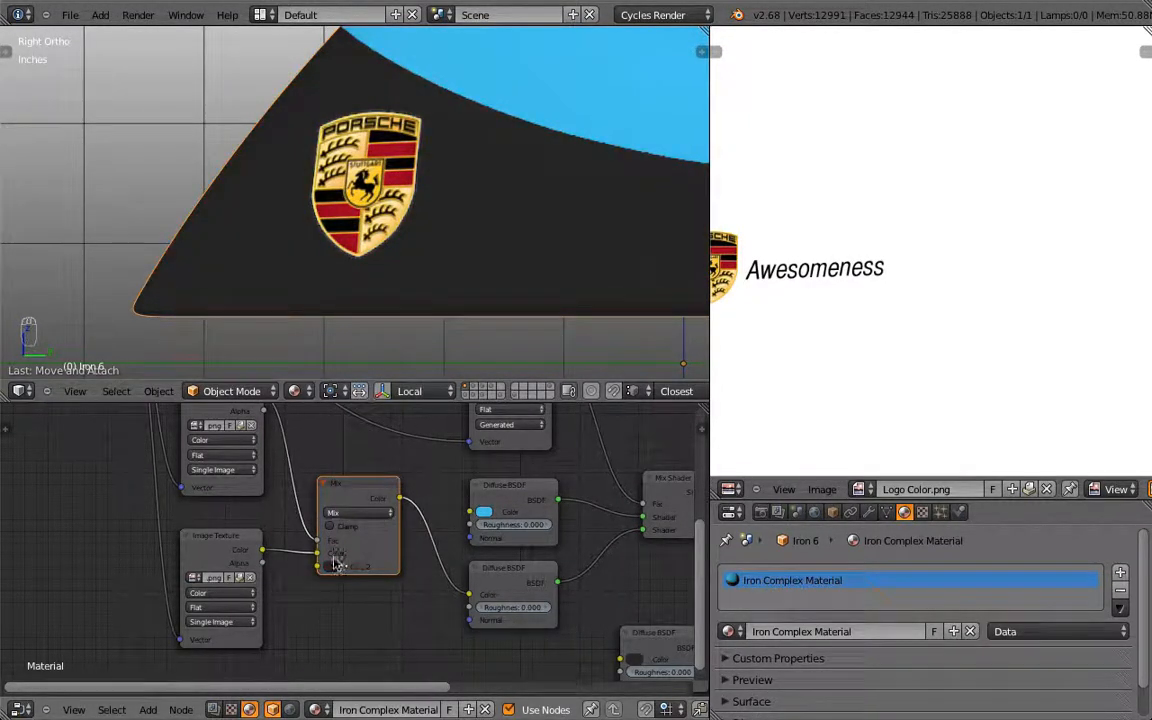
Try the iron's blue and the crest's black as sampled colors for the Mix node's Color2.
{"action": "left_click", "coordinate": [331, 567]}
{"action": "left_click", "coordinate": [420, 513]}
{"action": "left_click", "coordinate": [505, 45]}
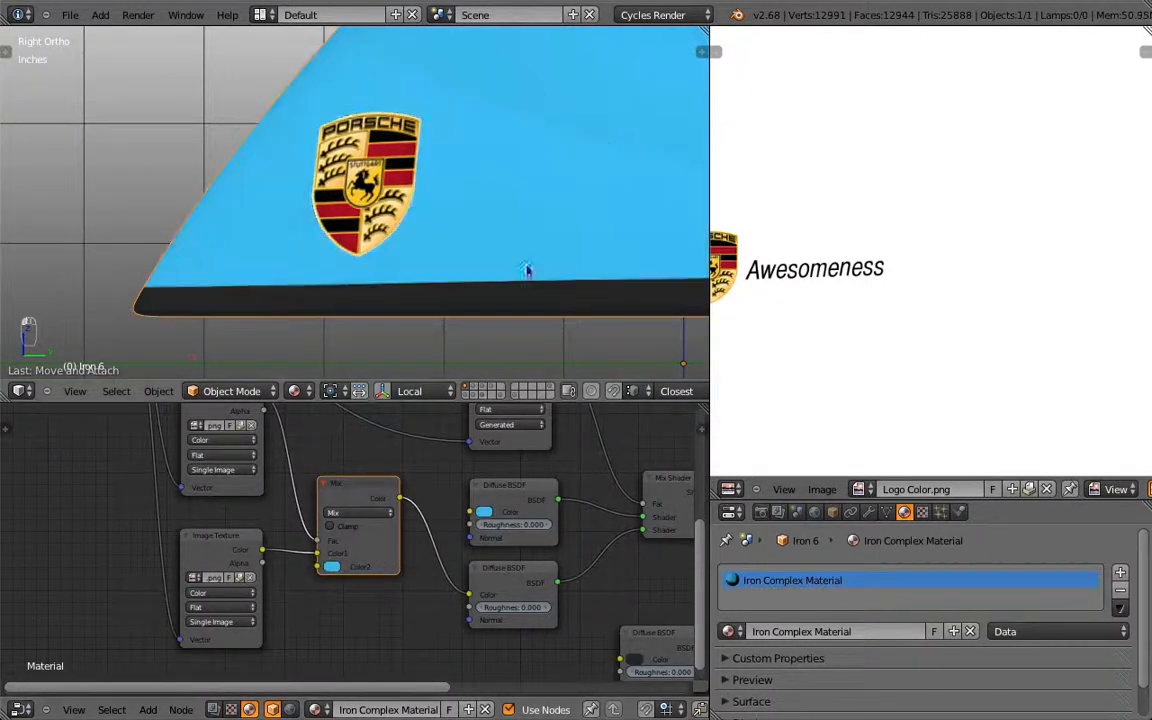
{"action": "left_click", "coordinate": [331, 567]}
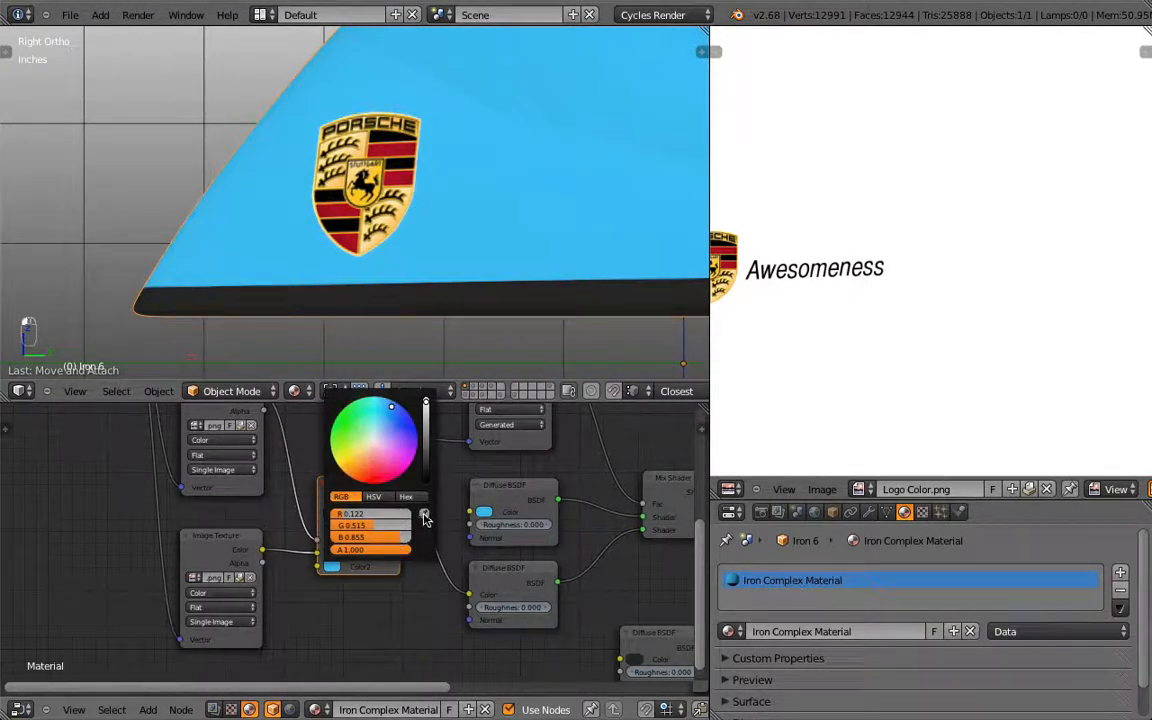
{"action": "left_click", "coordinate": [420, 513]}
{"action": "left_click", "coordinate": [401, 159]}
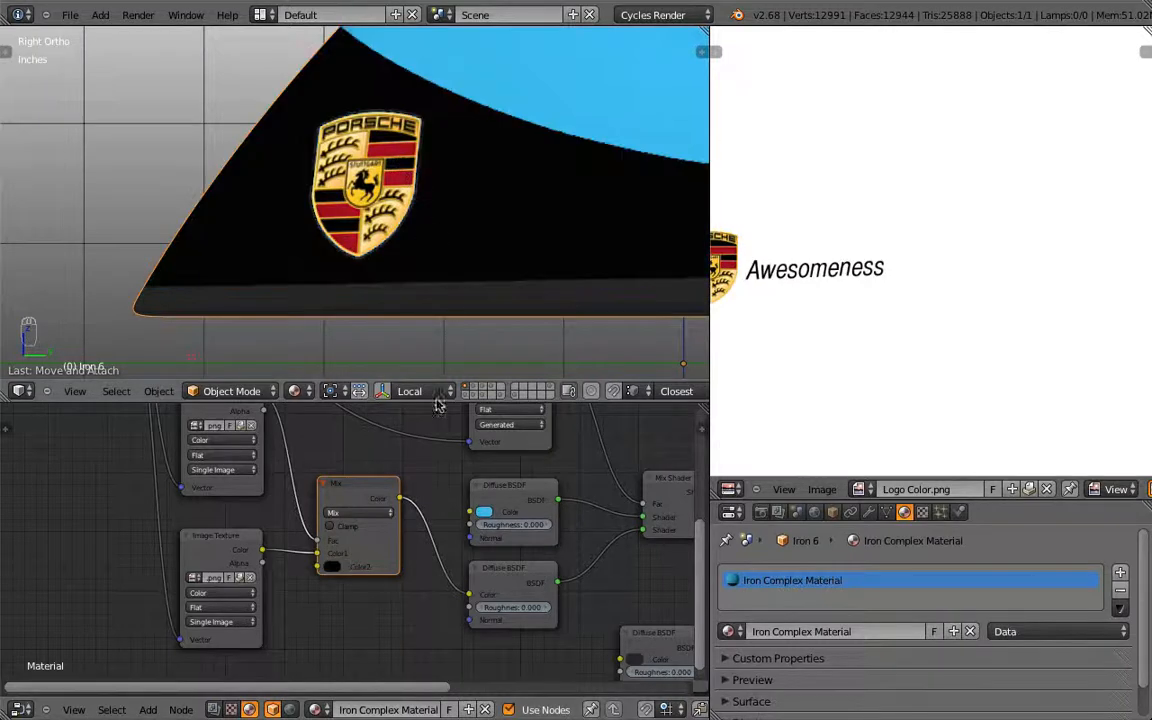
Brighten the Mix node's Color2 and set its R, G and B values to 0.8.
{"action": "left_click", "coordinate": [331, 567]}
{"action": "scroll", "coordinate": [420, 451], "scroll_direction": "up", "scroll_amount": 9}
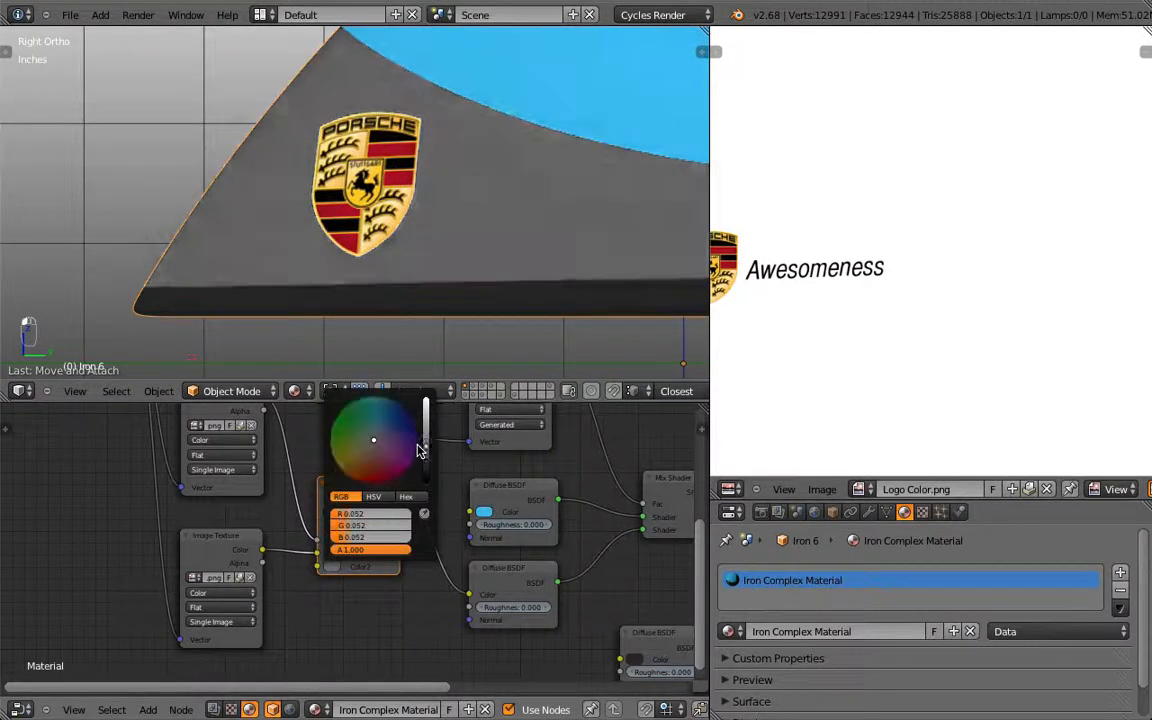
{"action": "scroll", "coordinate": [420, 451], "scroll_direction": "up", "scroll_amount": 6}
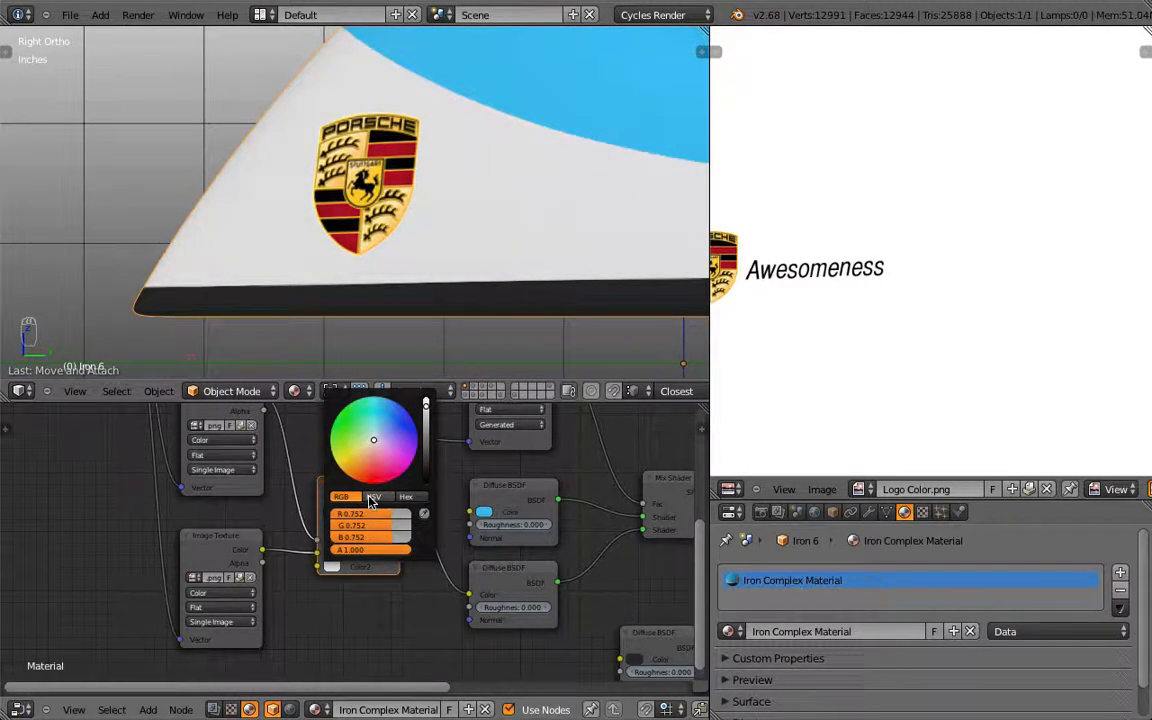
{"action": "type", "text": ".8"}
{"action": "key", "text": "Tab"}
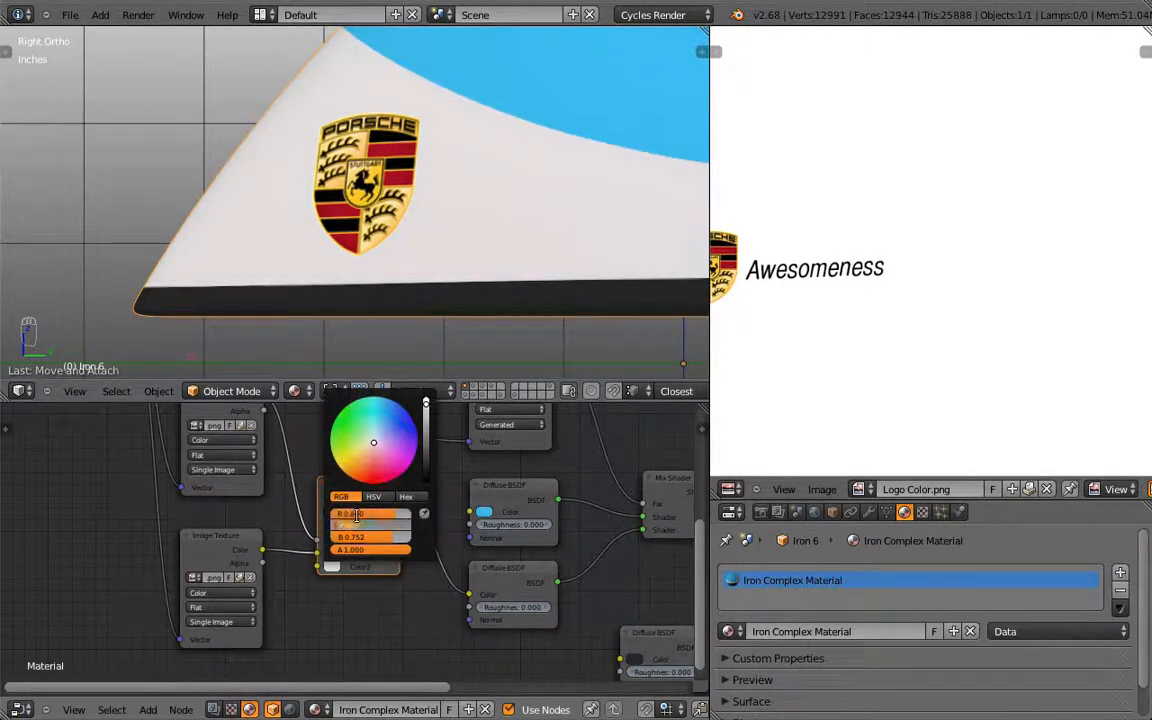
{"action": "type", "text": ".8"}
{"action": "key", "text": "Tab"}
{"action": "type", "text": ".8"}
{"action": "key", "text": "Return"}
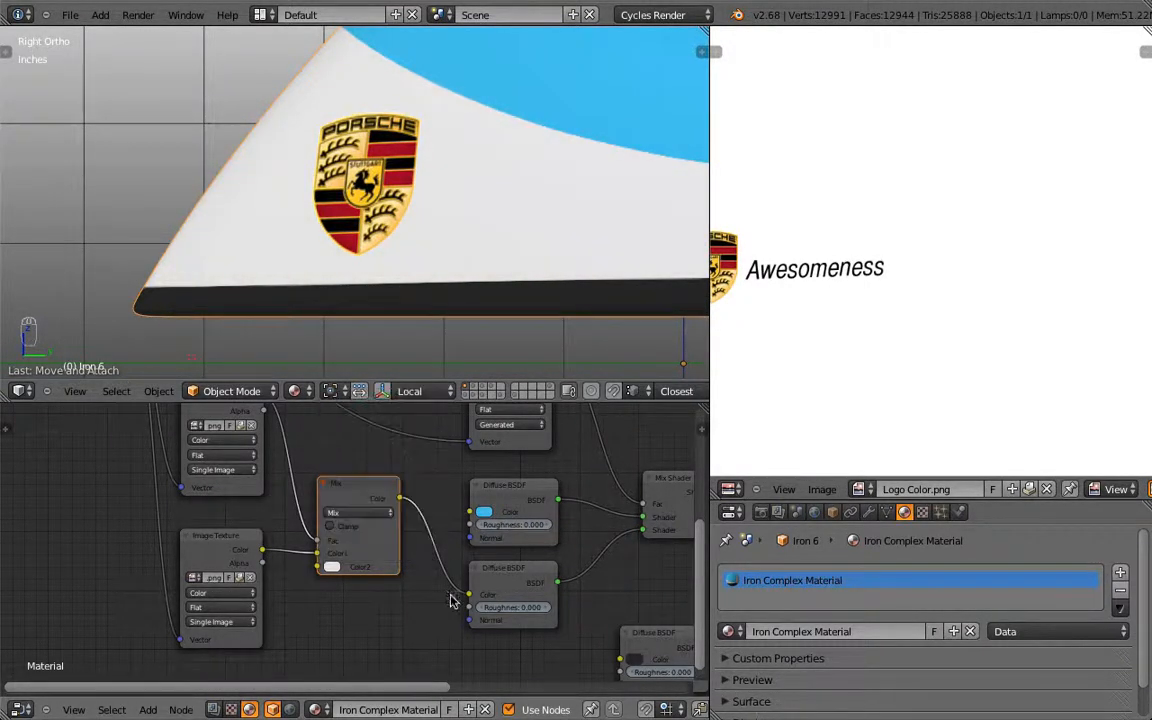
{"action": "scroll", "coordinate": [480, 310], "scroll_direction": "down", "scroll_amount": 6}
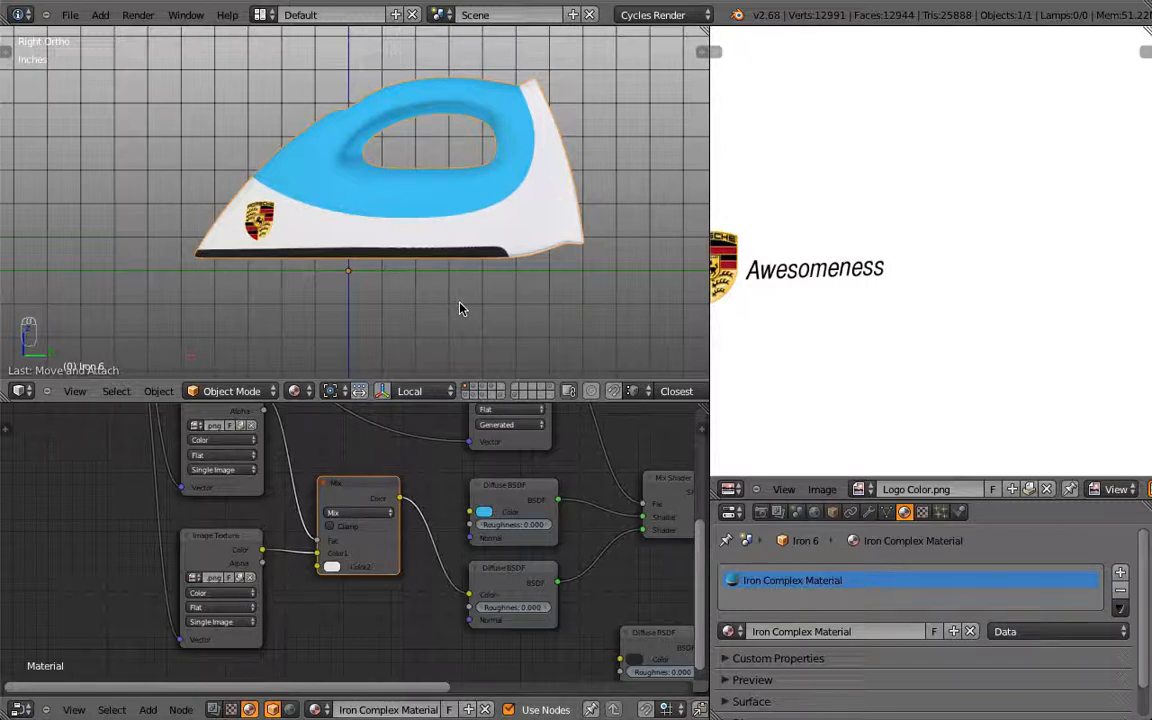
{"action": "scroll", "coordinate": [336, 532], "scroll_direction": "down", "scroll_amount": 5}
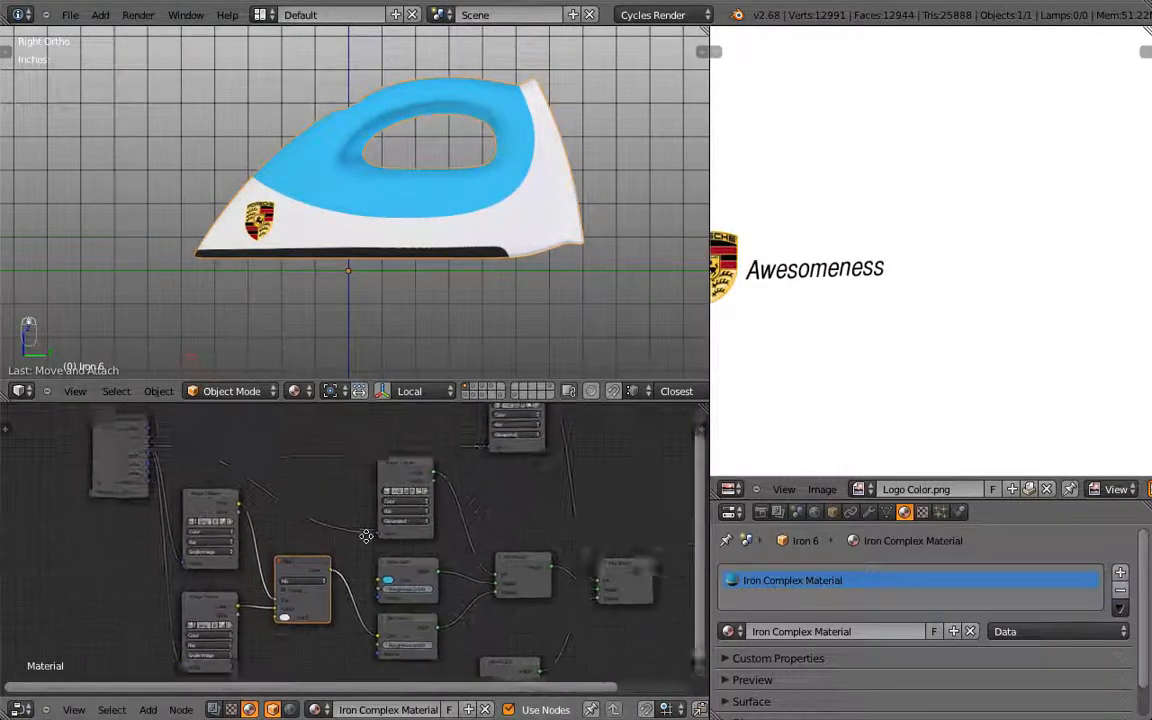
Add a Glossy BSDF node below the color Mix node in the iron's material.
{"action": "scroll", "coordinate": [336, 532], "scroll_direction": "down", "scroll_amount": 1}
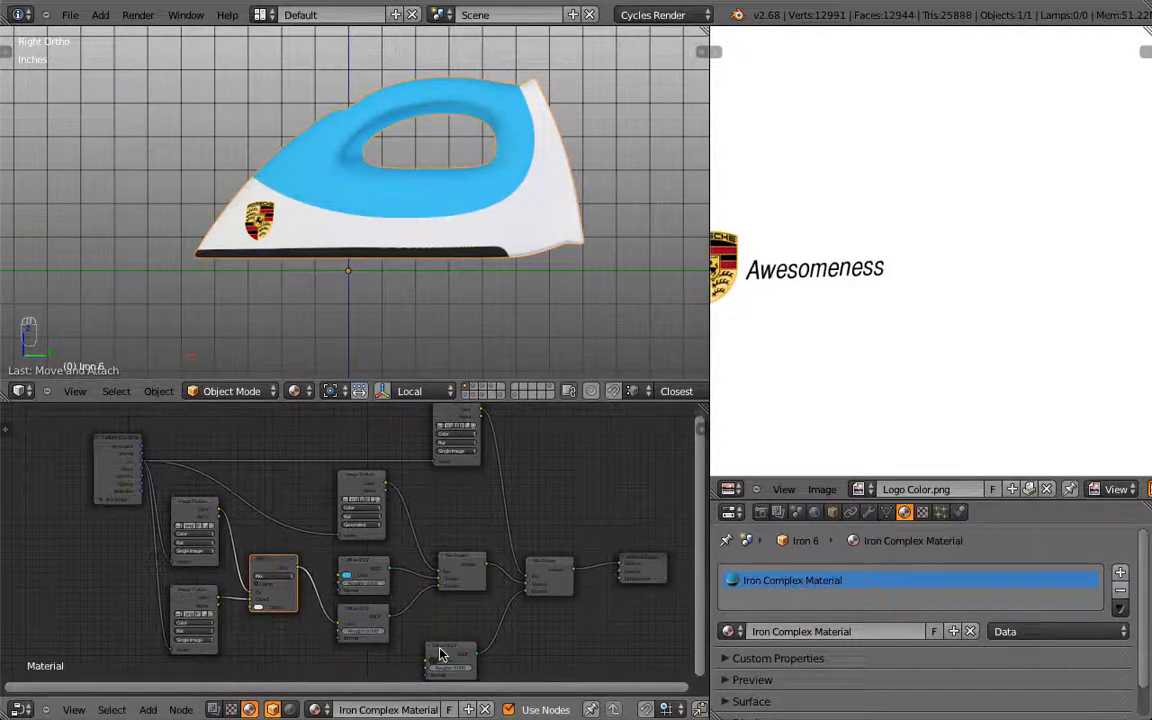
{"action": "left_click", "coordinate": [345, 580]}
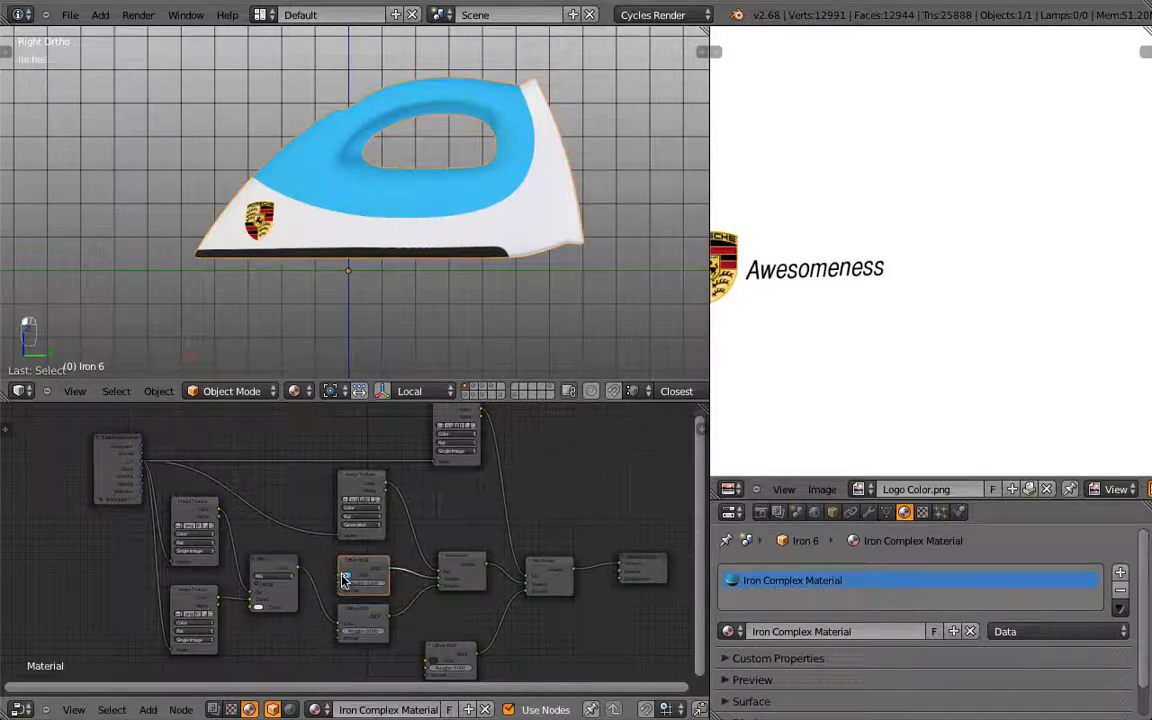
{"action": "scroll", "coordinate": [342, 580], "scroll_direction": "up", "scroll_amount": 5}
{"action": "middle_click_drag", "start_coordinate": [378, 588], "coordinate": [388, 534]}
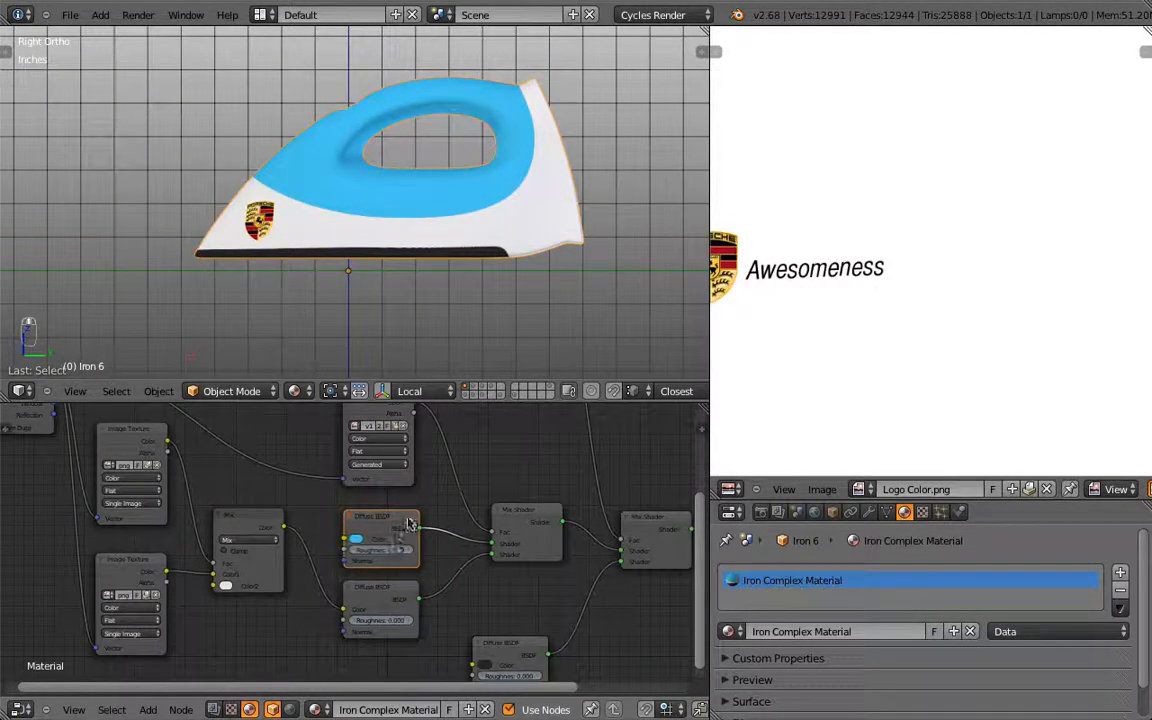
{"action": "key", "text": "shift+a"}
{"action": "mouse_move", "coordinate": [243, 626]}
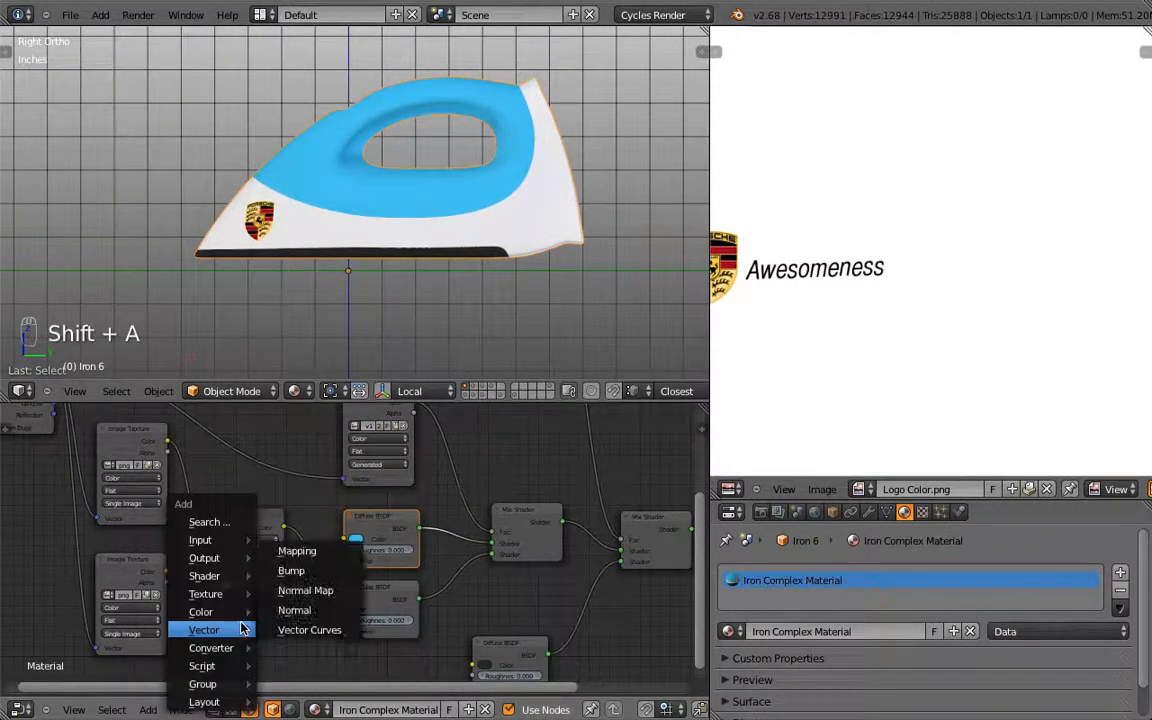
{"action": "mouse_move", "coordinate": [236, 577]}
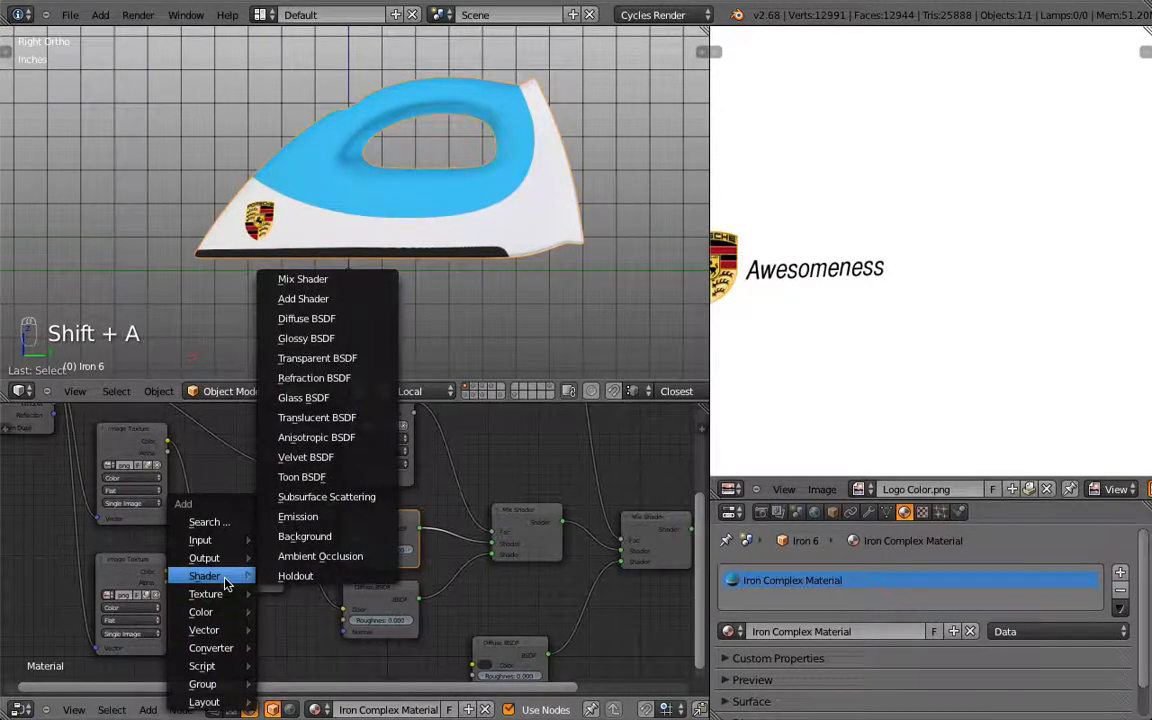
{"action": "left_click", "coordinate": [333, 343]}
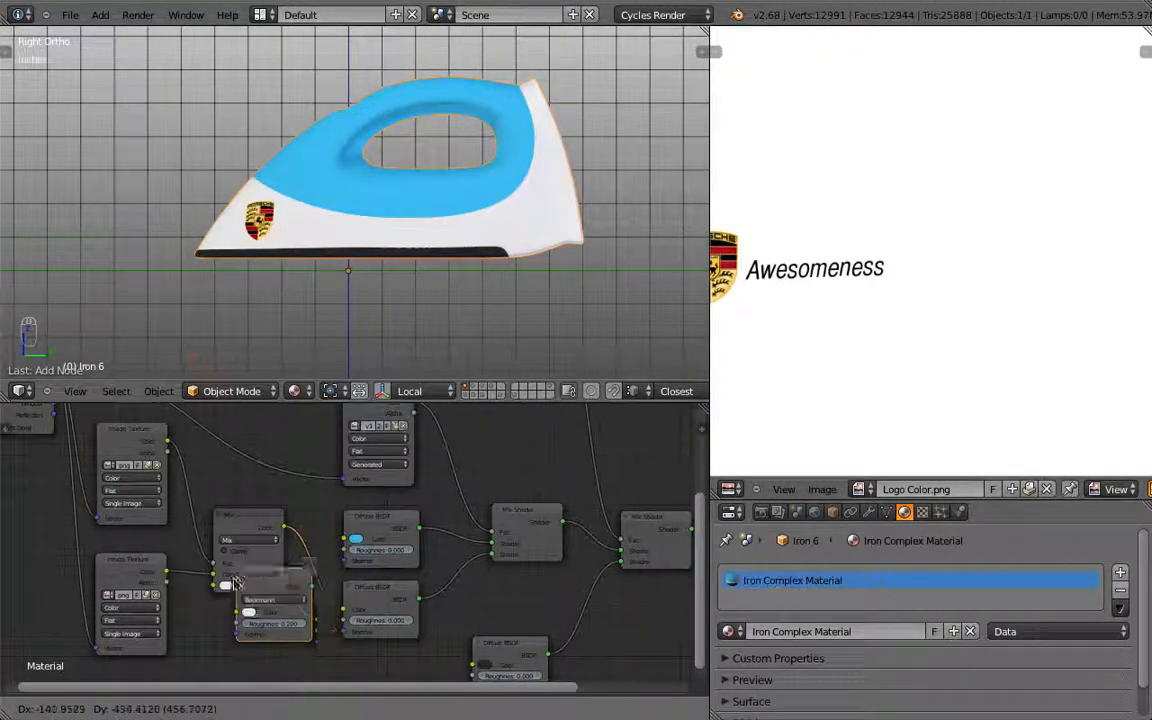
{"action": "left_click", "coordinate": [270, 632]}
Copy the blue color of the Diffuse BSDF to the new Glossy BSDF.
{"action": "key", "text": "super+c"}
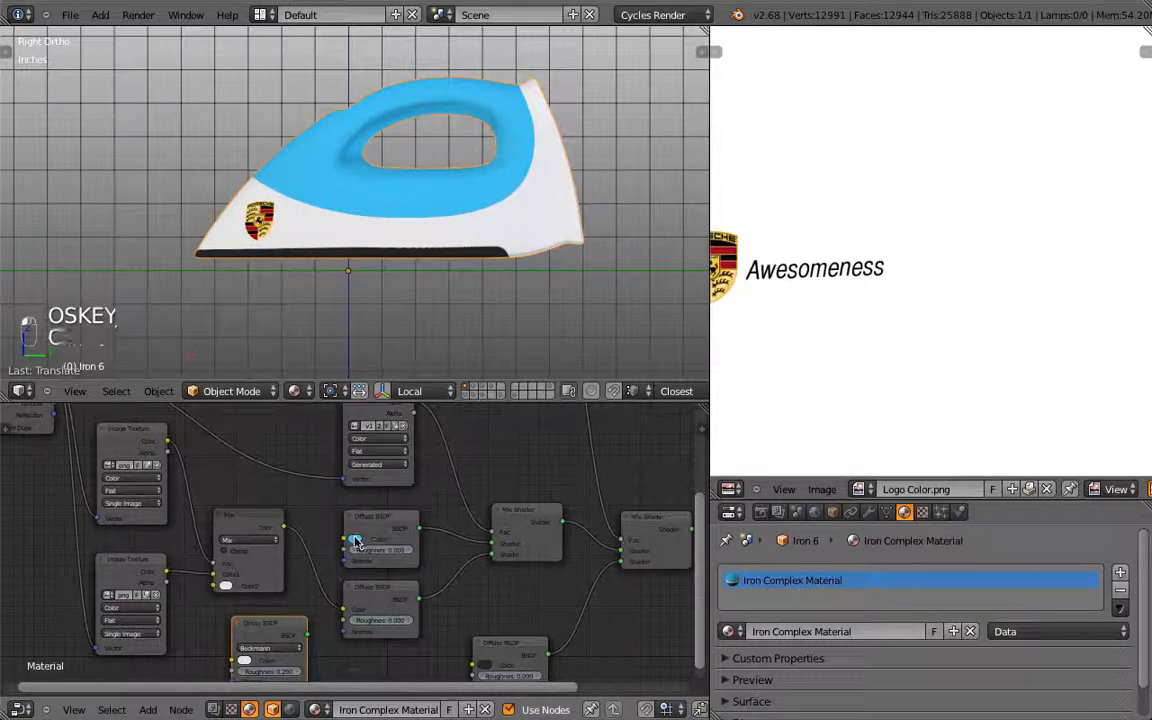
{"action": "middle_click_drag", "start_coordinate": [357, 545], "coordinate": [361, 486]}
{"action": "key", "text": "super+v"}
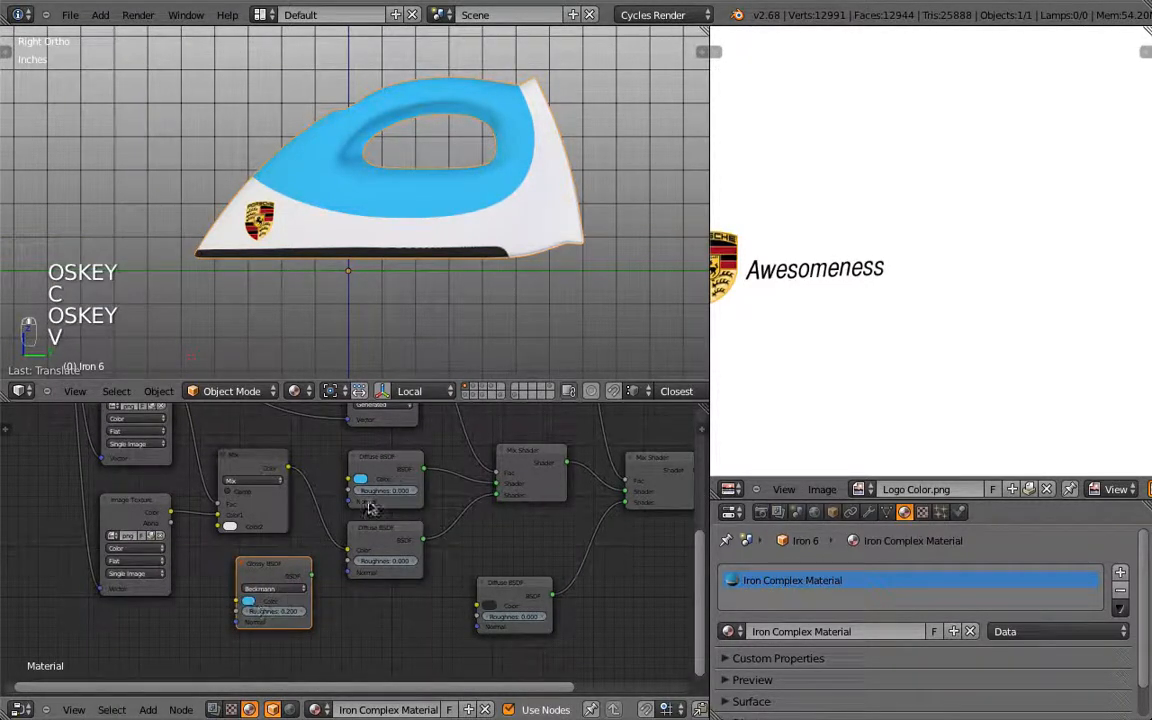
Replace the blue Diffuse BSDF with the Glossy BSDF as the inner Mix Shader's first shader and set its roughness to 0.2.
{"action": "left_click", "coordinate": [383, 483]}
{"action": "key", "text": "x"}
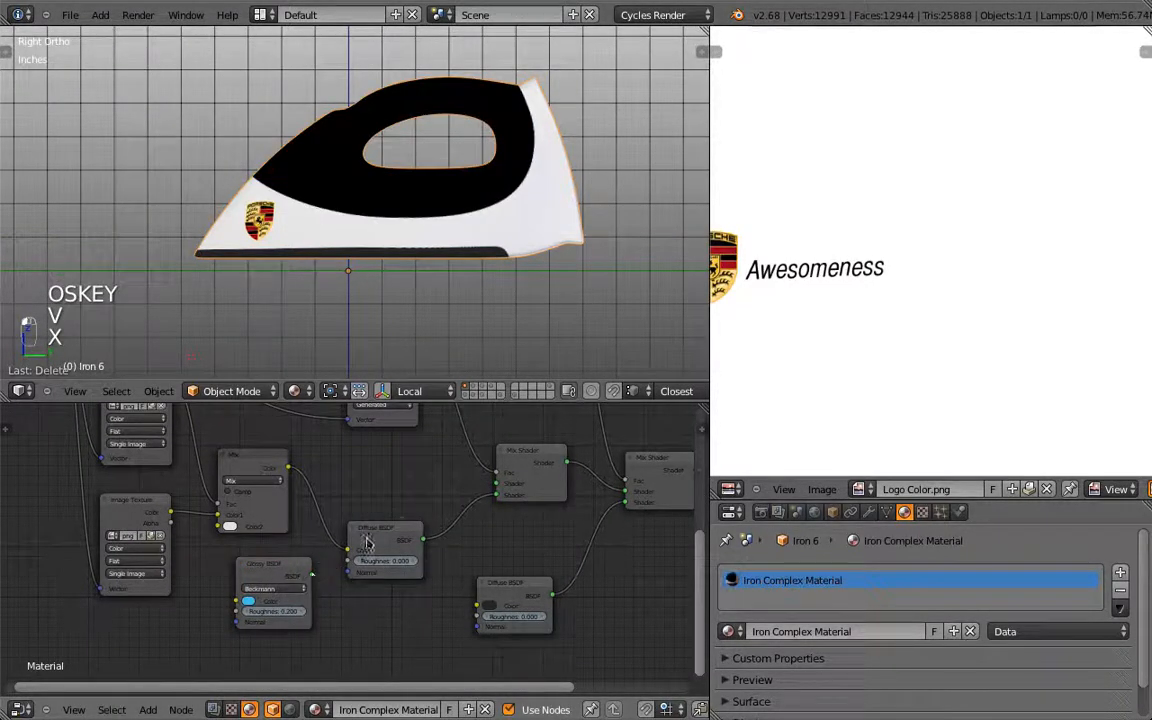
{"action": "left_click", "coordinate": [262, 603]}
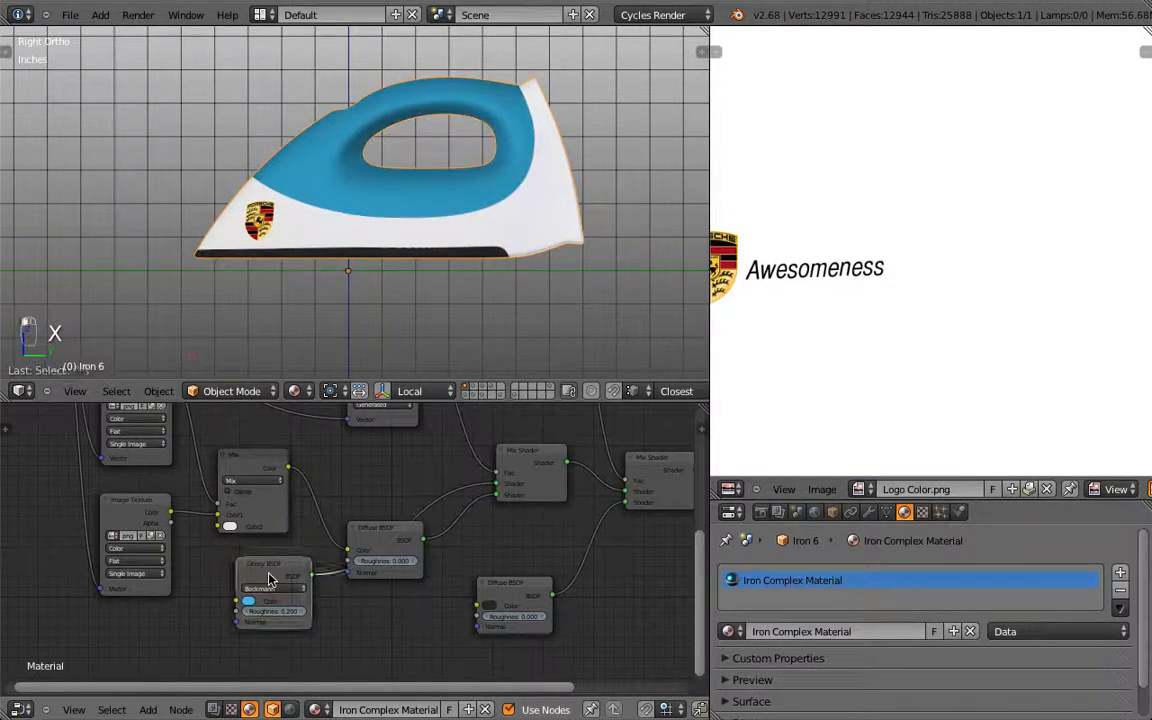
{"action": "key", "text": "g"}
{"action": "left_click", "coordinate": [352, 487]}
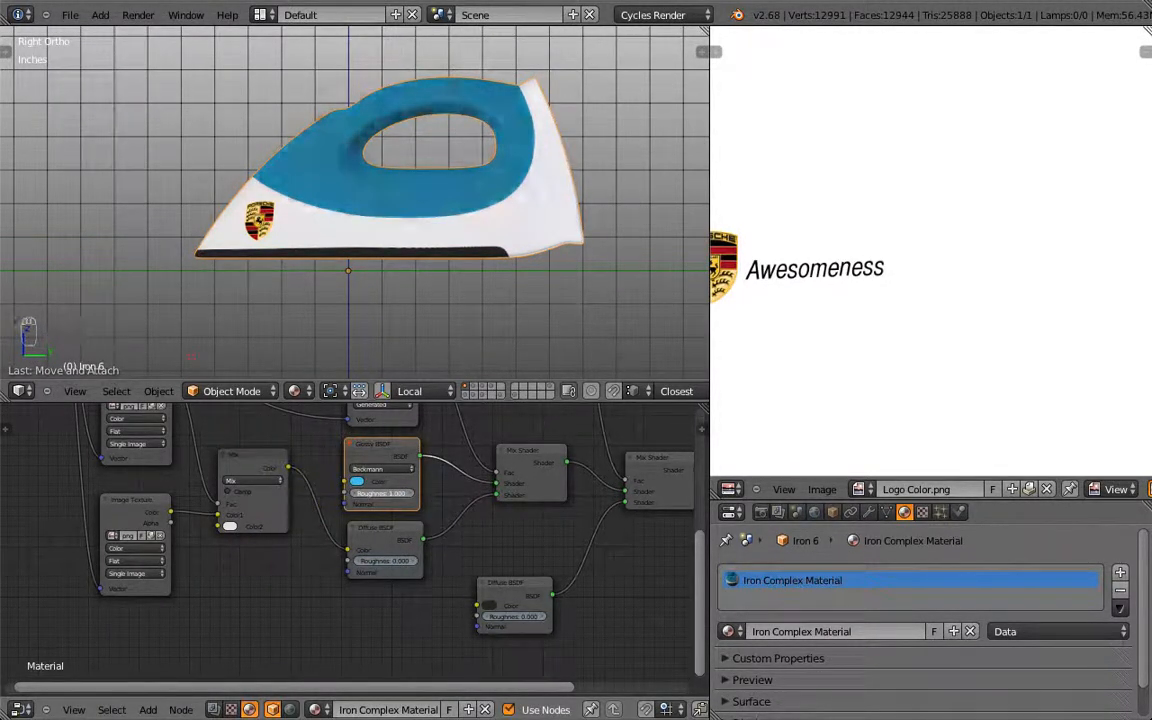
{"action": "left_click_drag", "start_coordinate": [411, 499], "coordinate": [450, 506]}
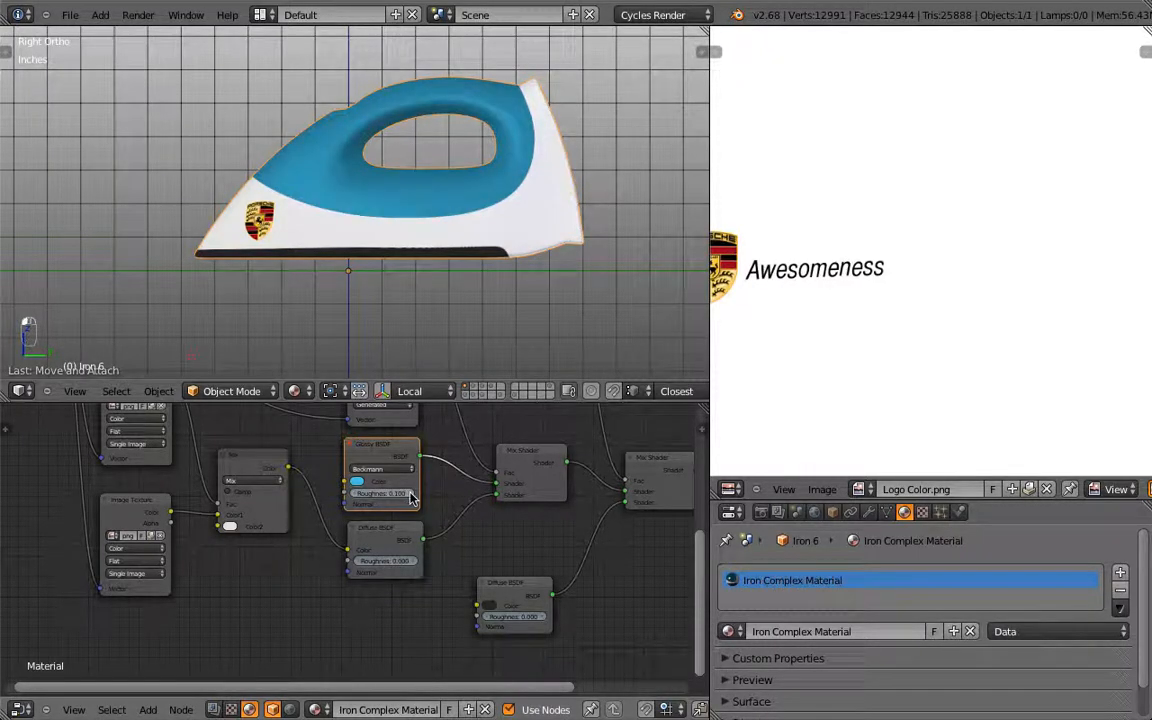
{"action": "mouse_move", "coordinate": [447, 293]}
{"action": "middle_mouse_down"}
{"action": "mouse_move", "coordinate": [568, 278]}
{"action": "mouse_move", "coordinate": [581, 350]}
{"action": "mouse_move", "coordinate": [421, 206]}
{"action": "mouse_move", "coordinate": [319, 240]}
{"action": "mouse_move", "coordinate": [292, 284]}
{"action": "mouse_move", "coordinate": [503, 281]}
{"action": "mouse_move", "coordinate": [422, 218]}
{"action": "middle_mouse_up"}
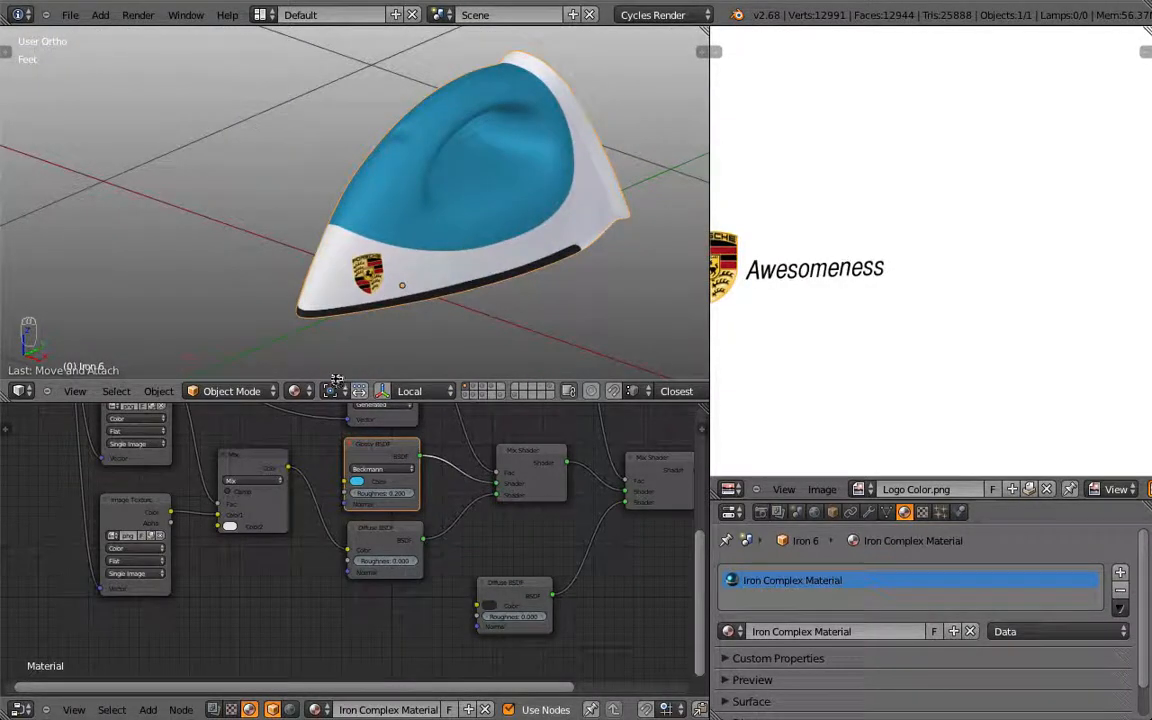
Switch the 3D view to solid shading and save over the existing Iron 3.blend file.
{"action": "left_click", "coordinate": [293, 391]}
{"action": "left_click", "coordinate": [322, 294]}
{"action": "key", "text": "z"}
{"action": "key", "text": "z"}
{"action": "key", "text": "ctrl+s"}
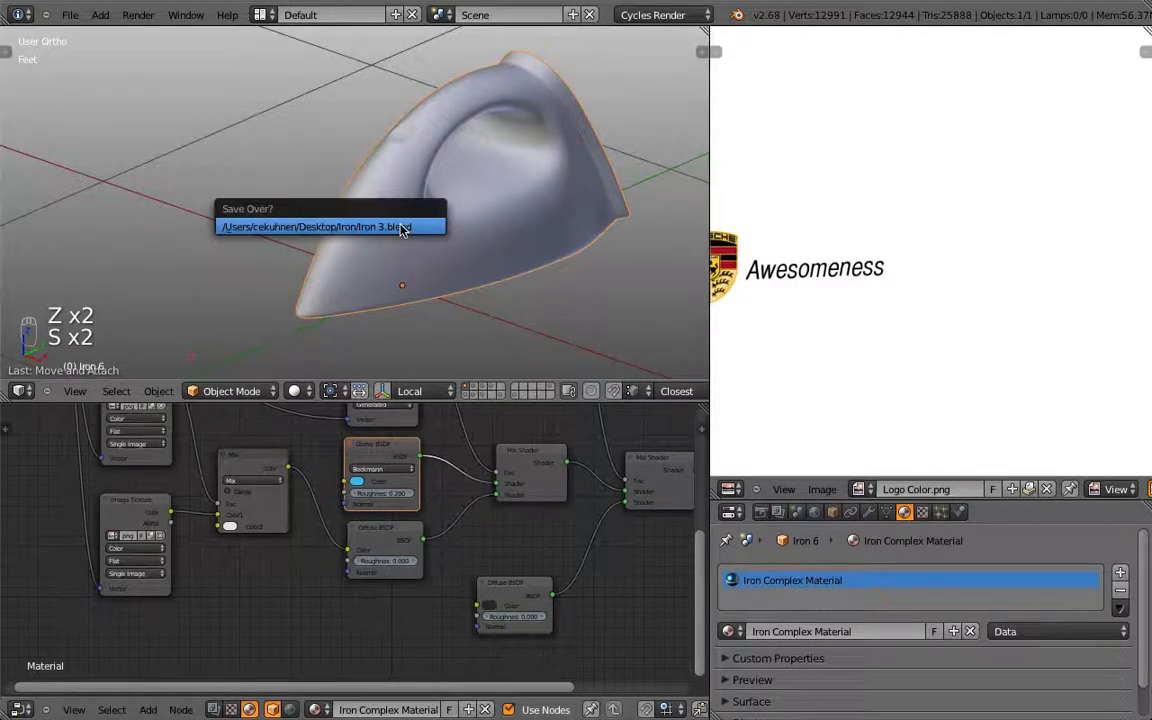
{"action": "left_click", "coordinate": [427, 227]}
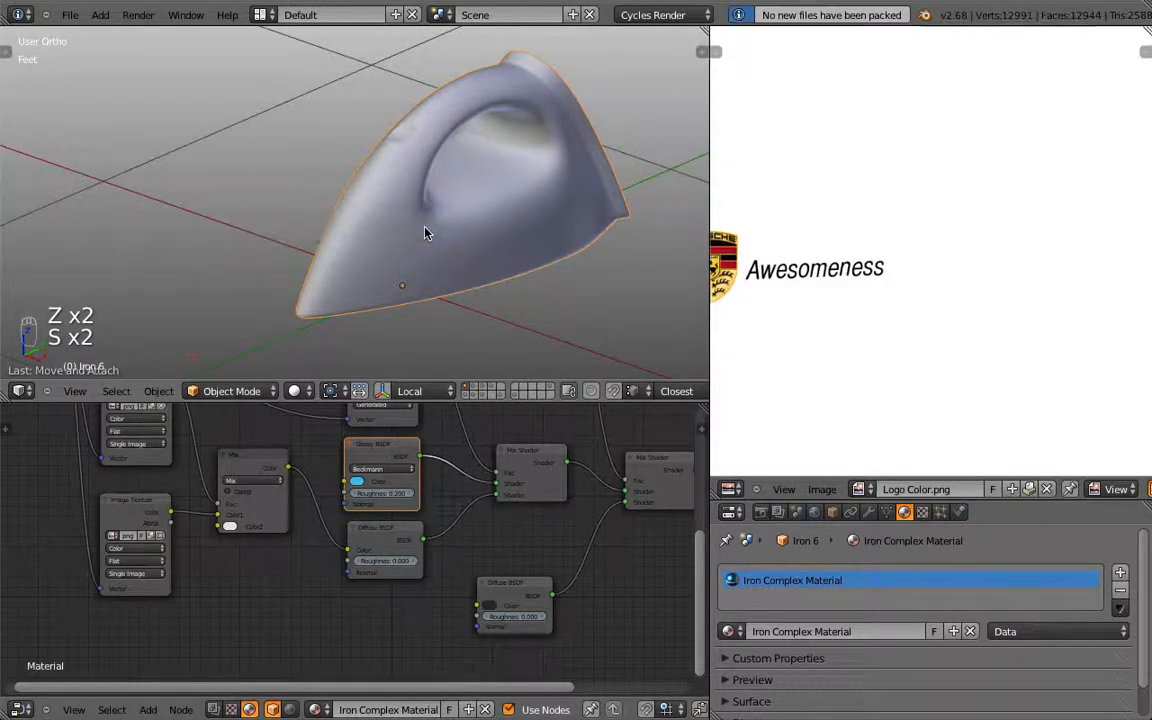
Switch the 3D view to rendered shading.
{"action": "left_click", "coordinate": [293, 391]}
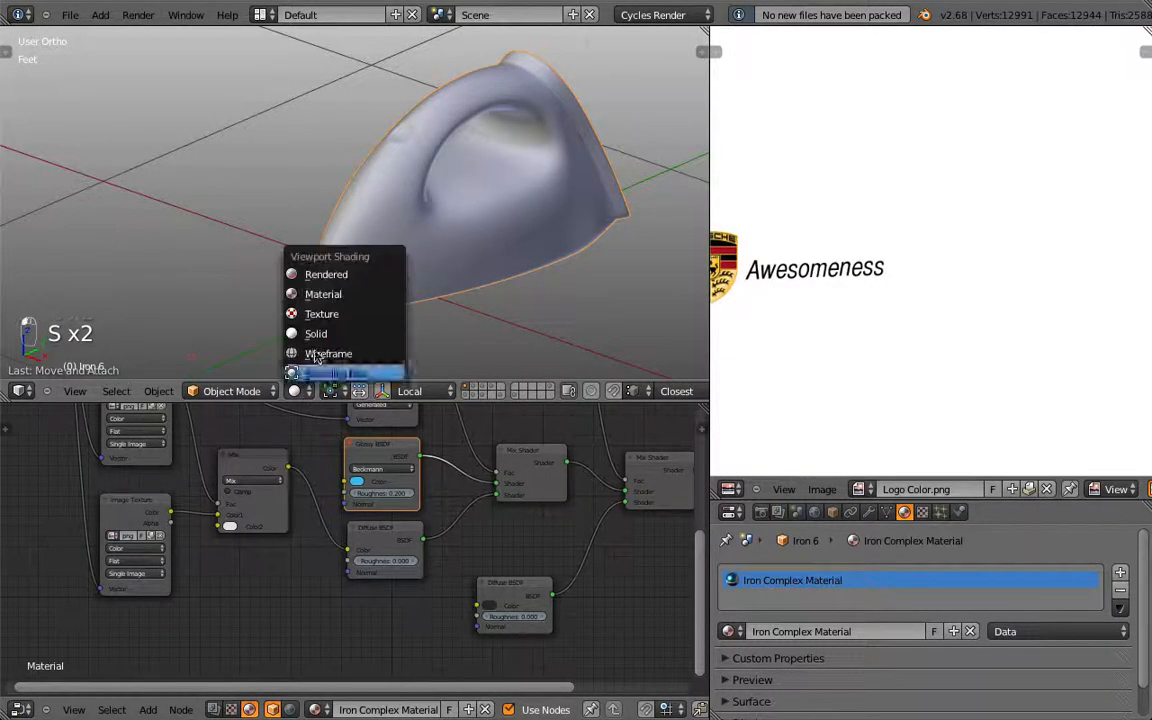
{"action": "left_click", "coordinate": [310, 272]}
{"action": "scroll", "coordinate": [342, 192], "scroll_direction": "down", "scroll_amount": 3}
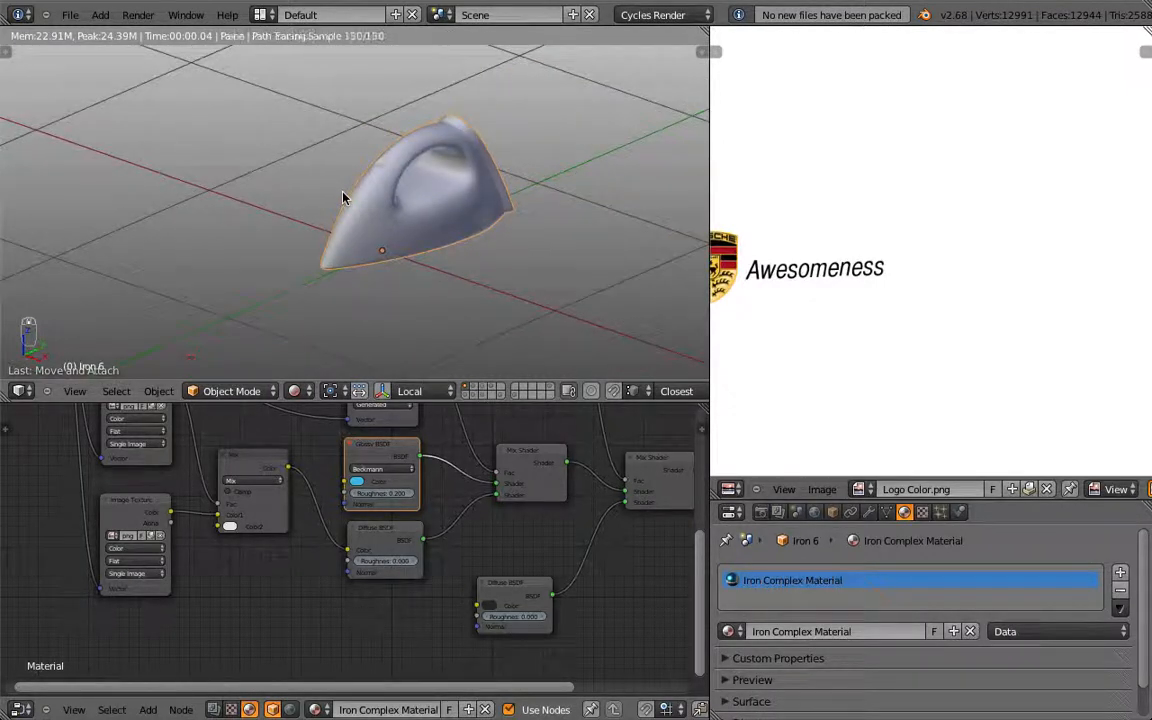
{"action": "key", "text": "alt+b"}
{"action": "left_click_drag", "start_coordinate": [284, 94], "coordinate": [572, 315]}
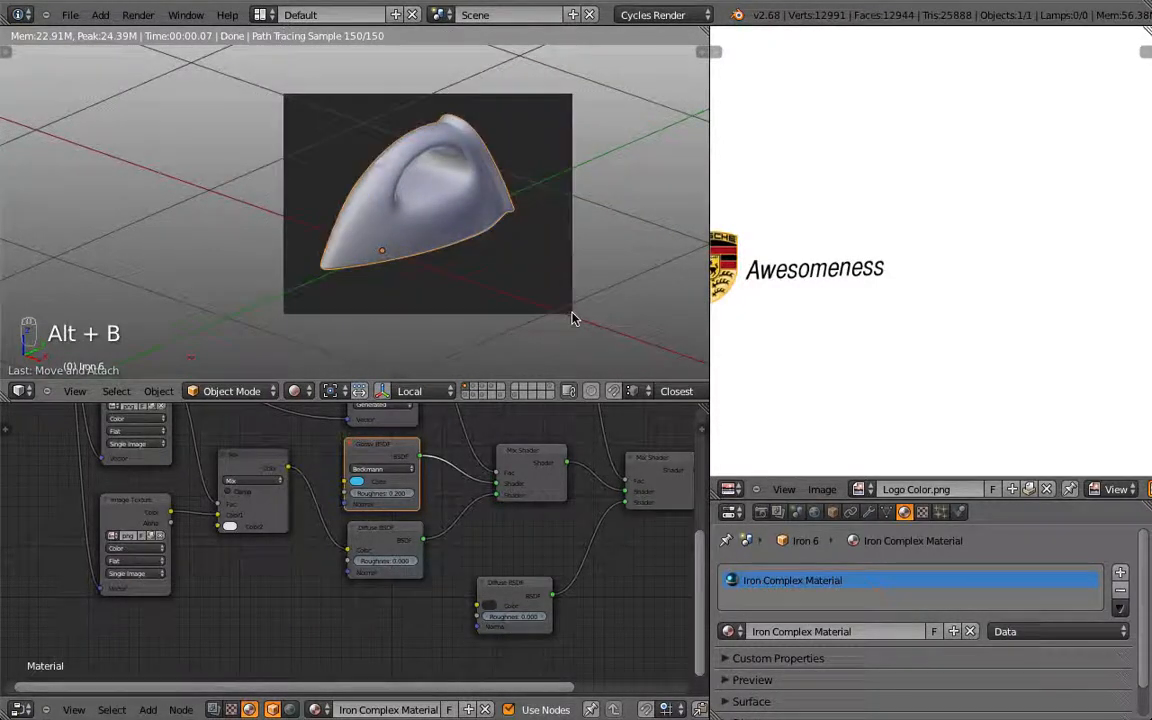
{"action": "key", "text": "alt+b"}
Set a render border around the iron in the 3D view.
{"action": "key", "text": "ctrl+b"}
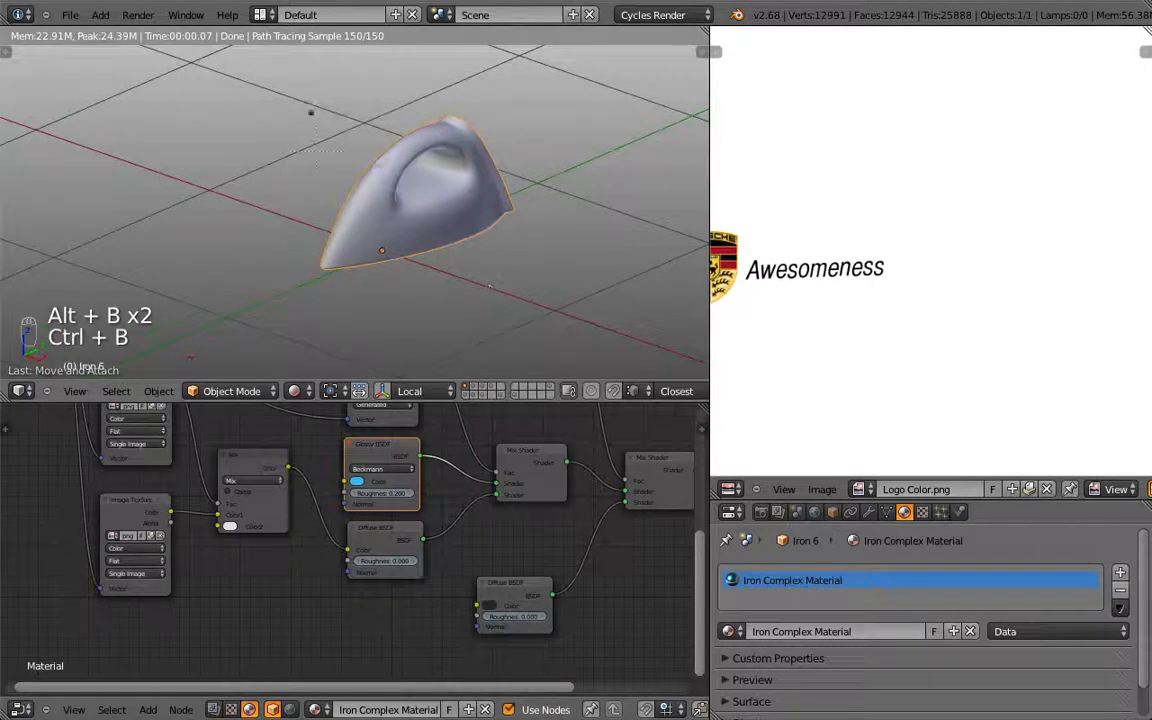
{"action": "left_click_drag", "start_coordinate": [276, 83], "coordinate": [569, 312]}
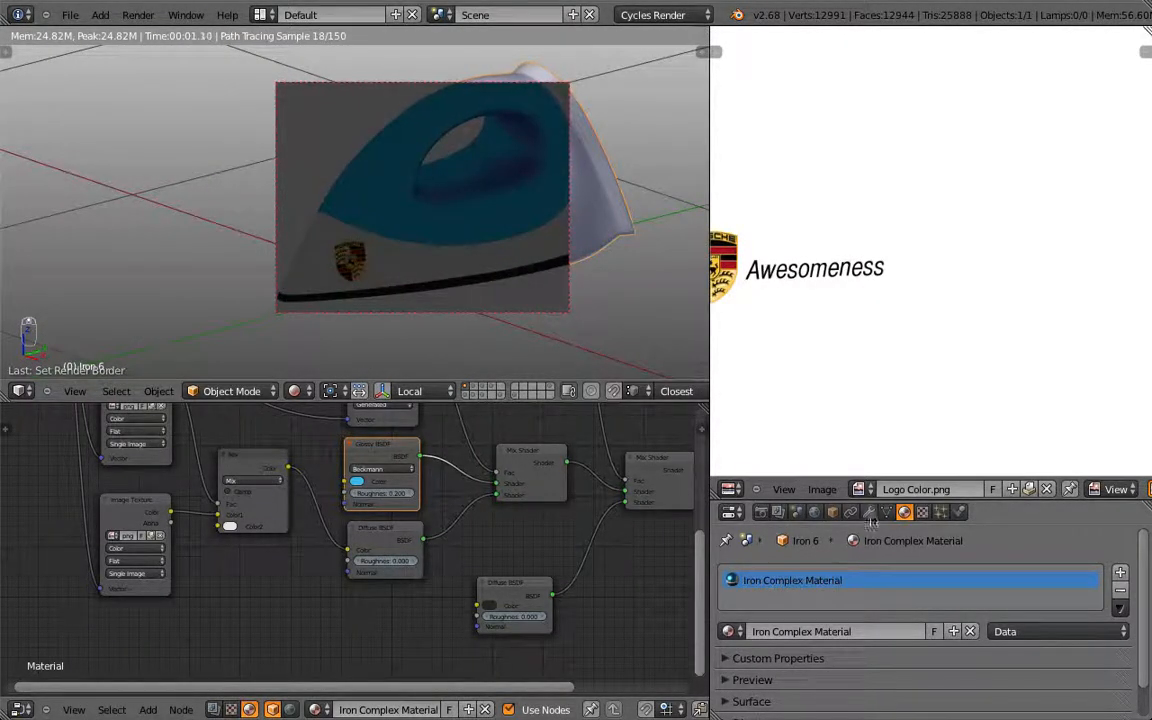
Set the strength of the World's background surface to 1.
{"action": "left_click", "coordinate": [816, 512]}
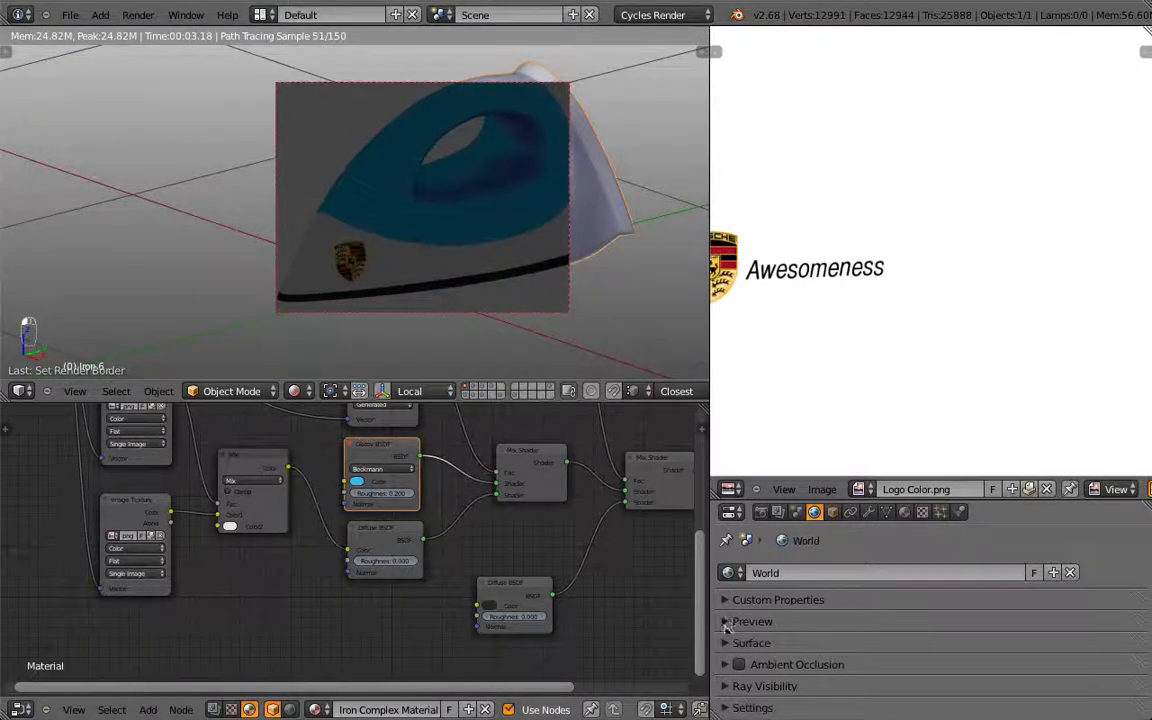
{"action": "left_click", "coordinate": [862, 643]}
{"action": "scroll", "coordinate": [871, 623], "scroll_direction": "down", "scroll_amount": 2}
{"action": "left_click", "coordinate": [985, 640]}
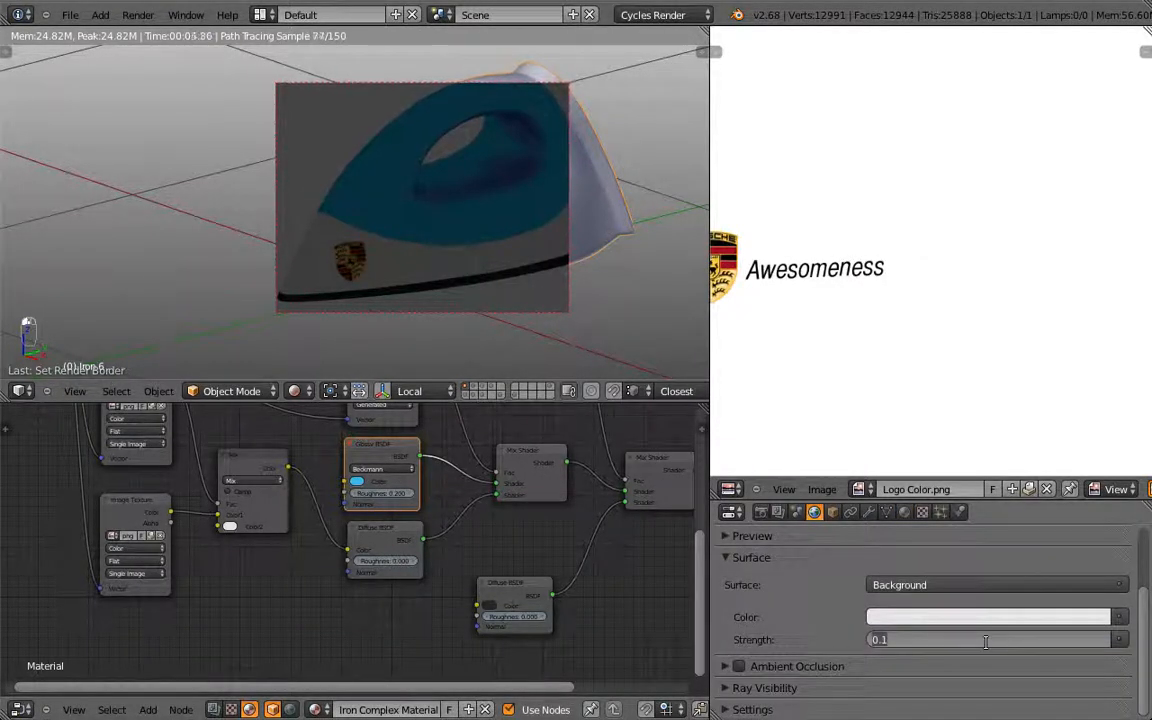
{"action": "type", "text": "1"}
{"action": "key", "text": "Return"}
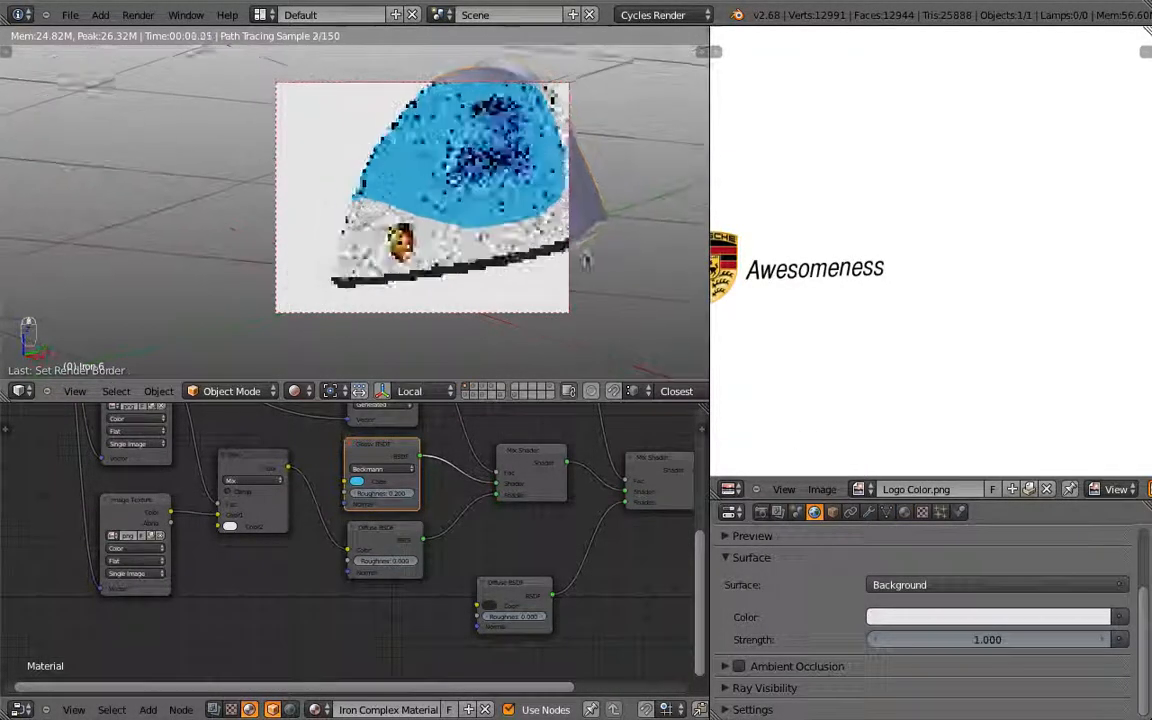
Set the blue Glossy BSDF's roughness to 0.1 and view the rendered iron from the side.
{"action": "left_click", "coordinate": [393, 494]}
{"action": "type", "text": "0.2"}
{"action": "key", "text": "Return"}
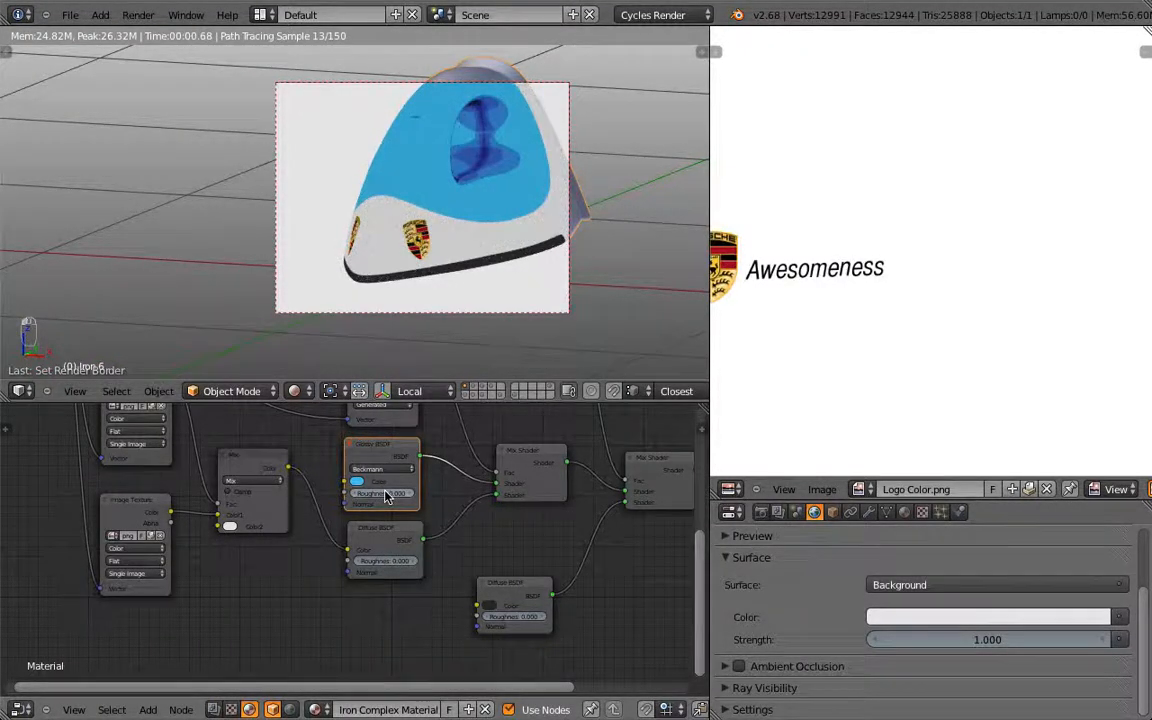
{"action": "left_click", "coordinate": [411, 495]}
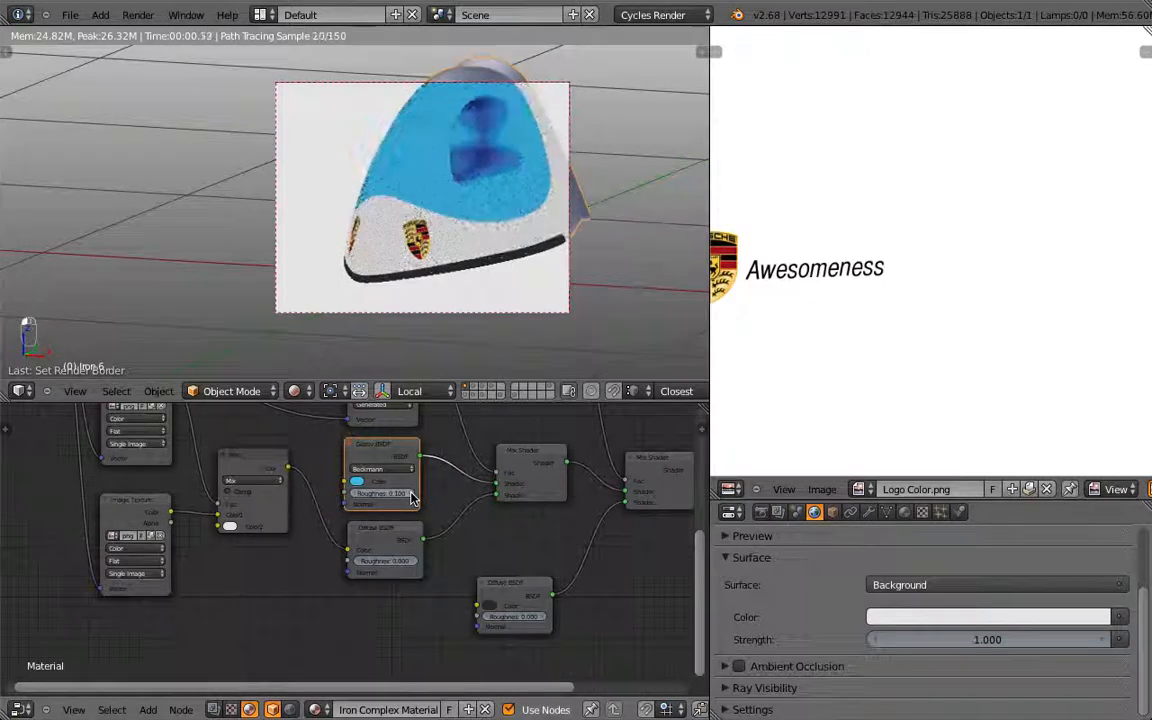
{"action": "middle_click_drag", "start_coordinate": [523, 312], "coordinate": [429, 290]}
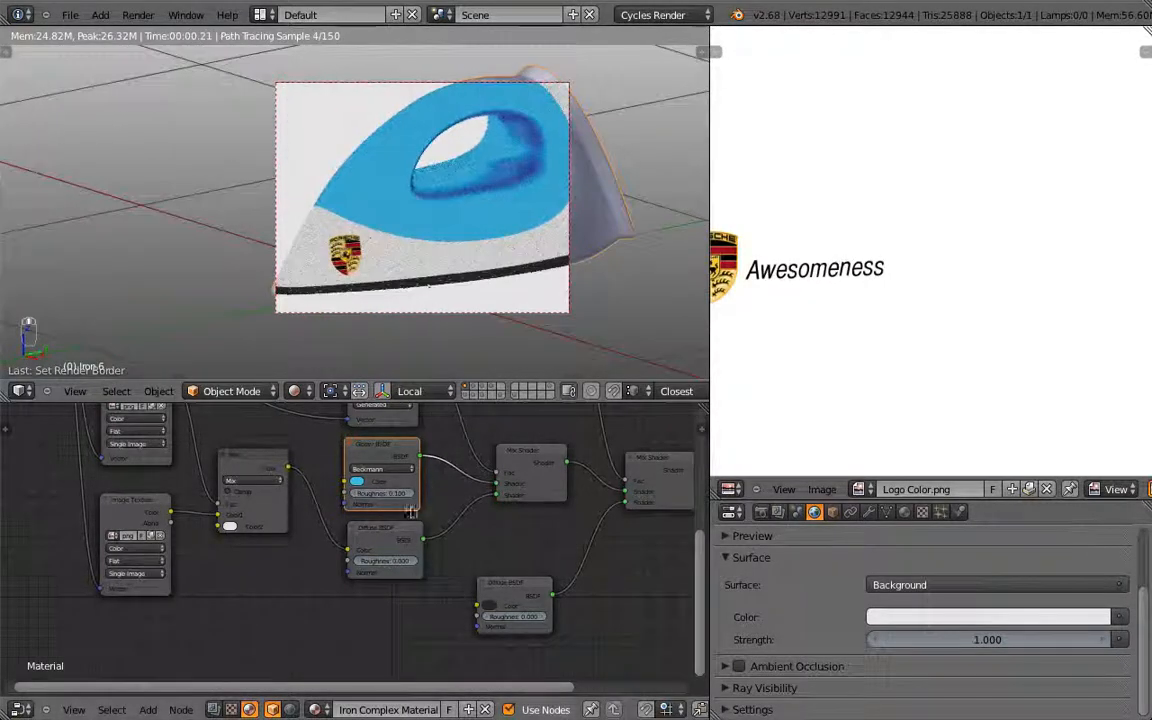
Replace the Diffuse BSDF fed by the color Mix node with a Glossy BSDF in the material's surface settings.
{"action": "left_click", "coordinate": [380, 541]}
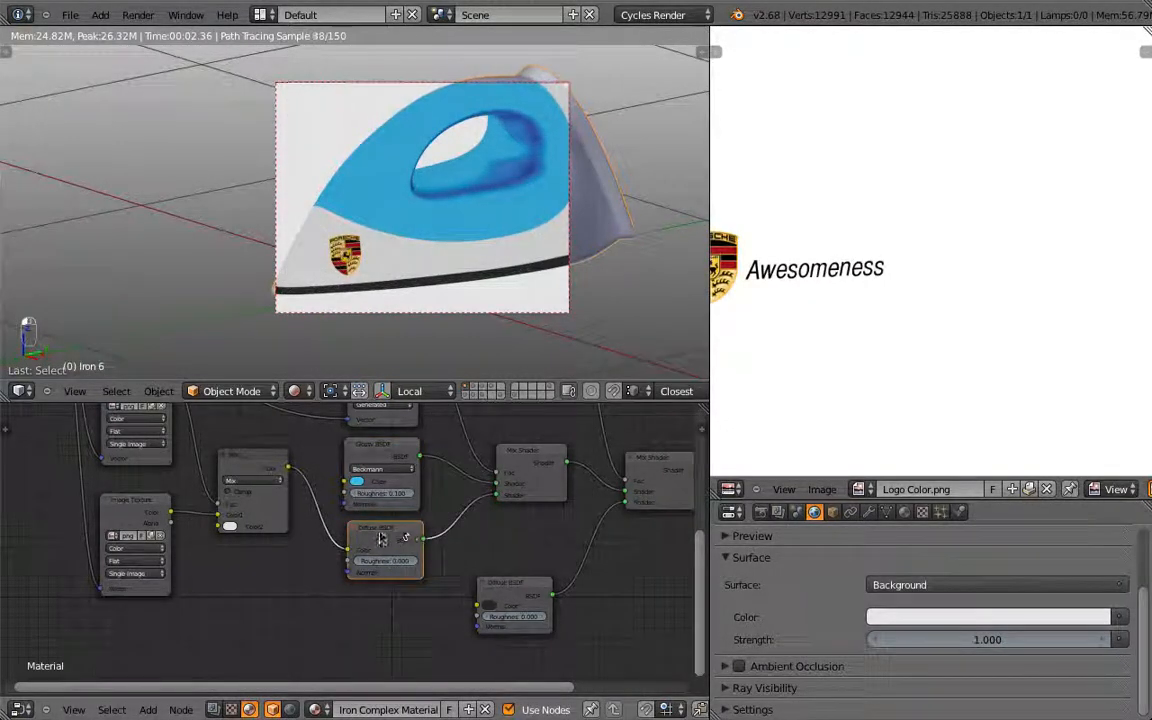
{"action": "left_click", "coordinate": [904, 511]}
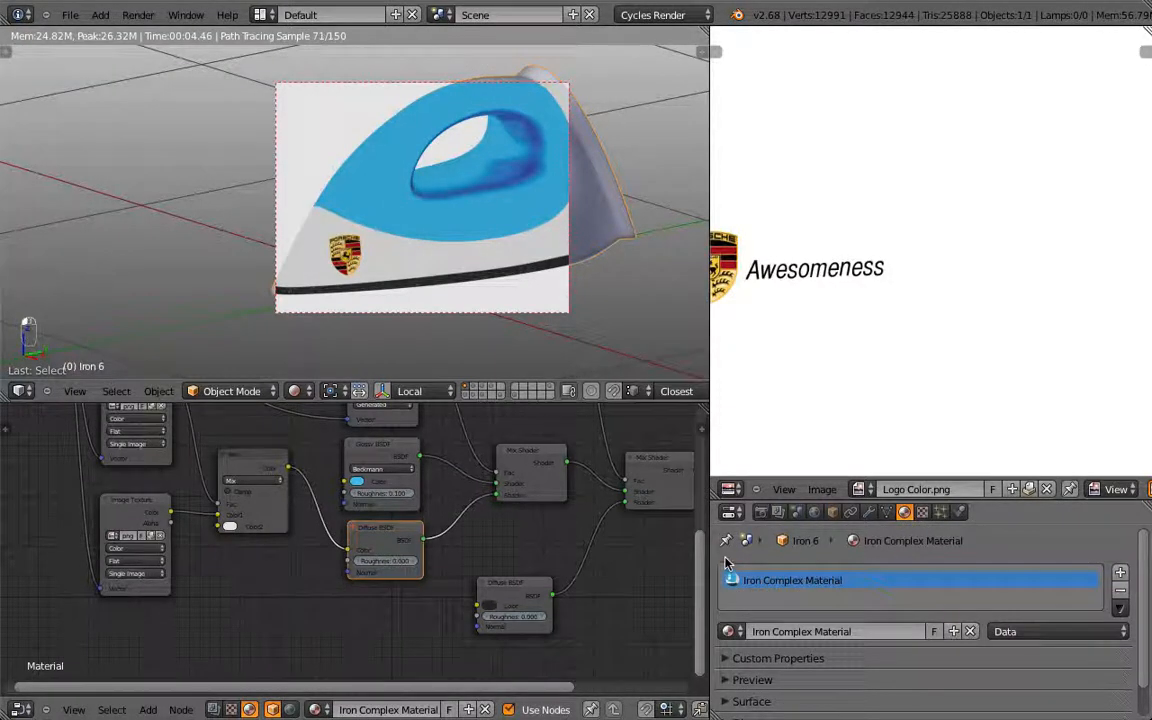
{"action": "scroll", "coordinate": [891, 621], "scroll_direction": "down", "scroll_amount": 2}
{"action": "left_click", "coordinate": [738, 667]}
{"action": "scroll", "coordinate": [846, 639], "scroll_direction": "down", "scroll_amount": 3}
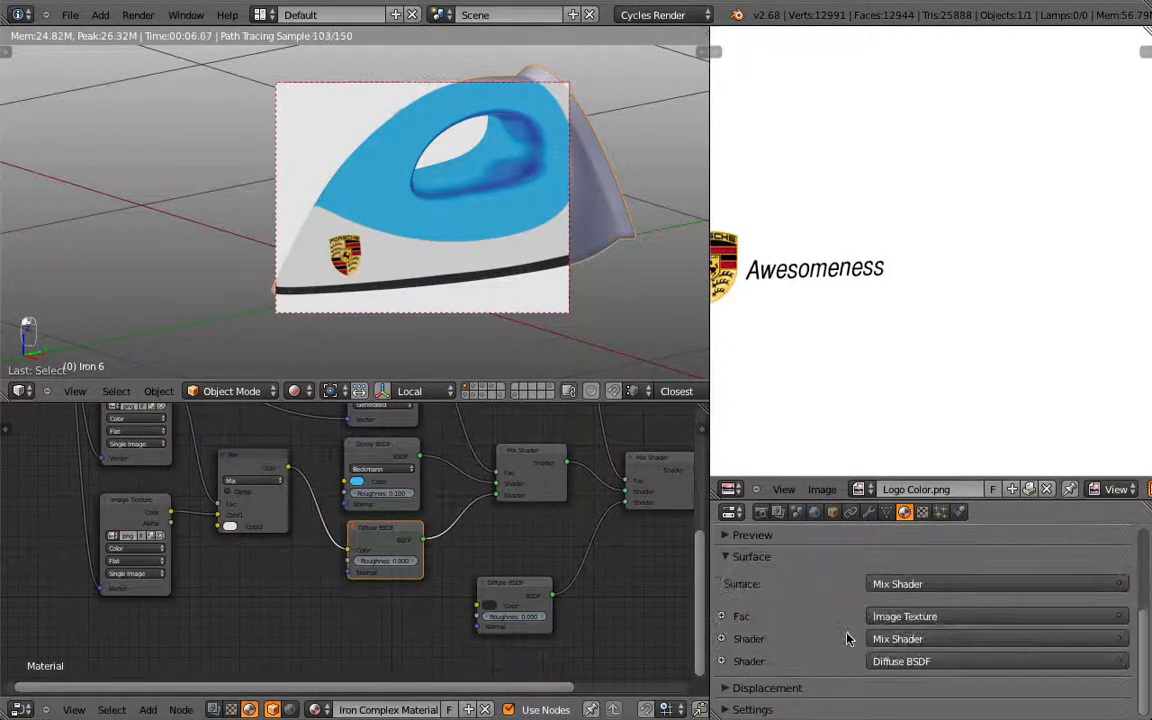
{"action": "left_click", "coordinate": [721, 661]}
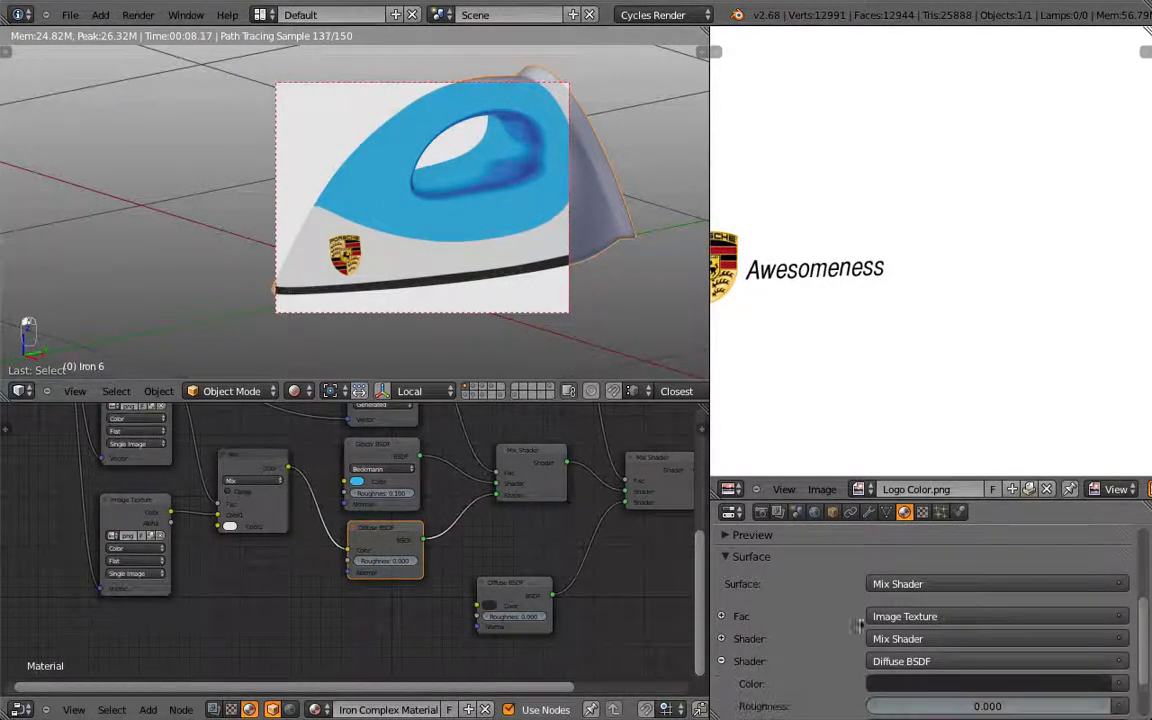
{"action": "scroll", "coordinate": [870, 620], "scroll_direction": "down", "scroll_amount": 2}
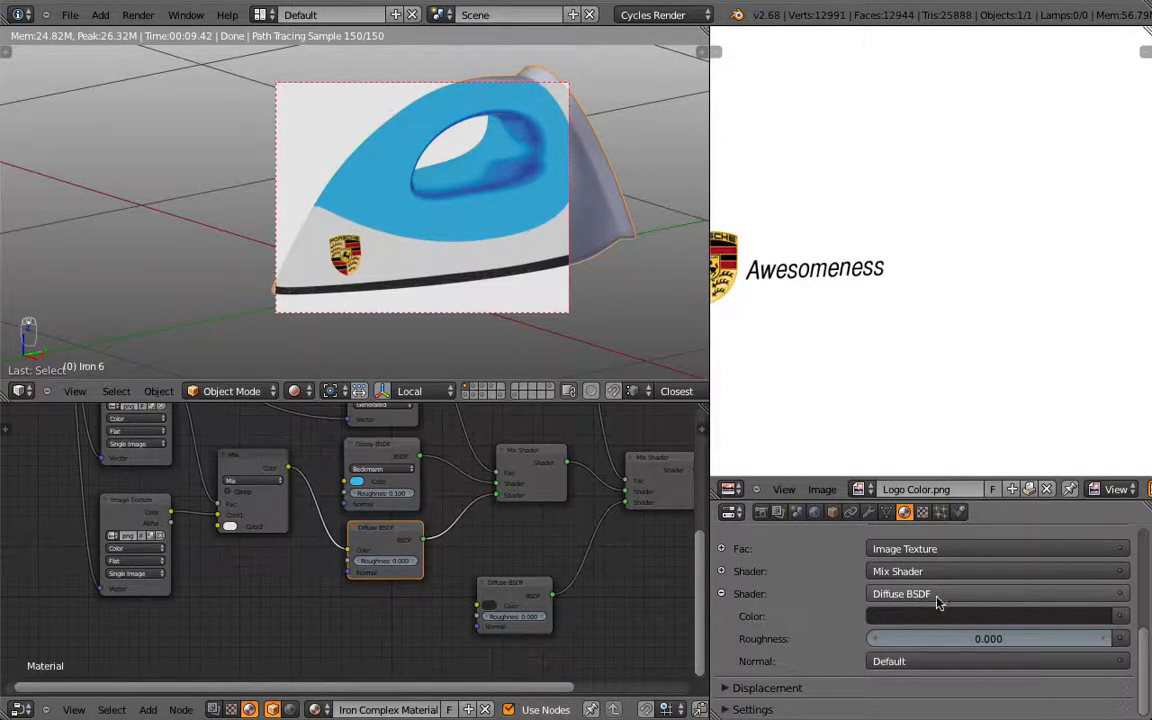
{"action": "left_click", "coordinate": [721, 593]}
{"action": "left_click", "coordinate": [721, 571]}
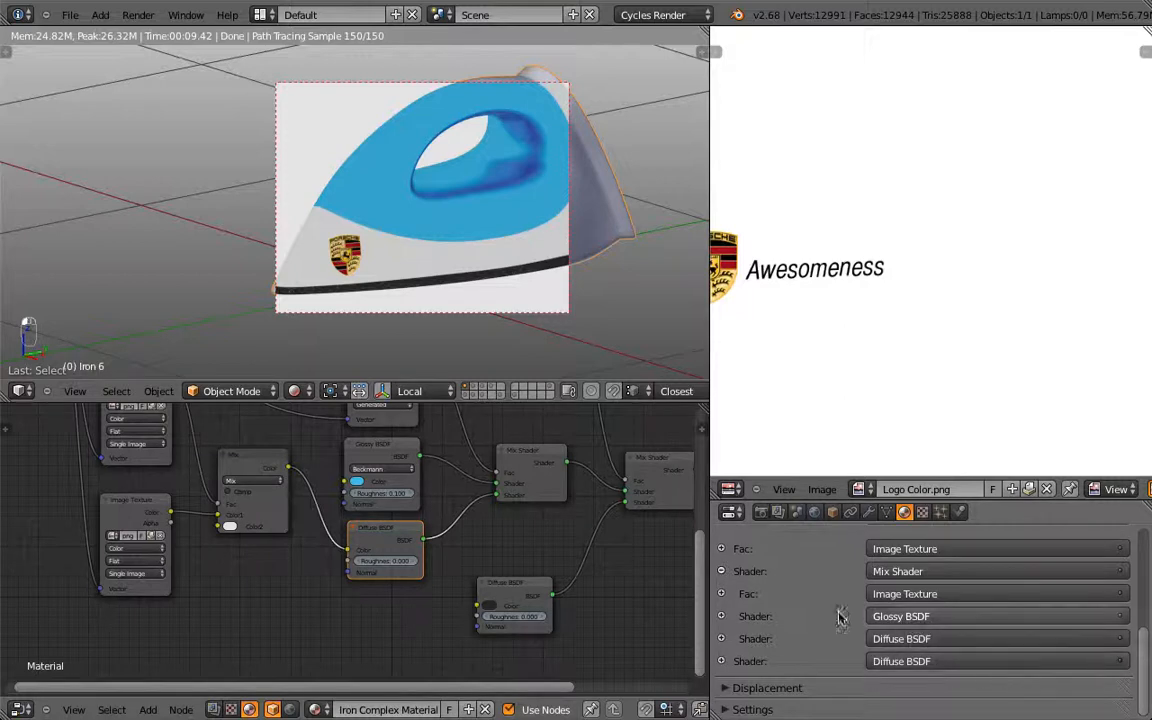
{"action": "left_click", "coordinate": [911, 640]}
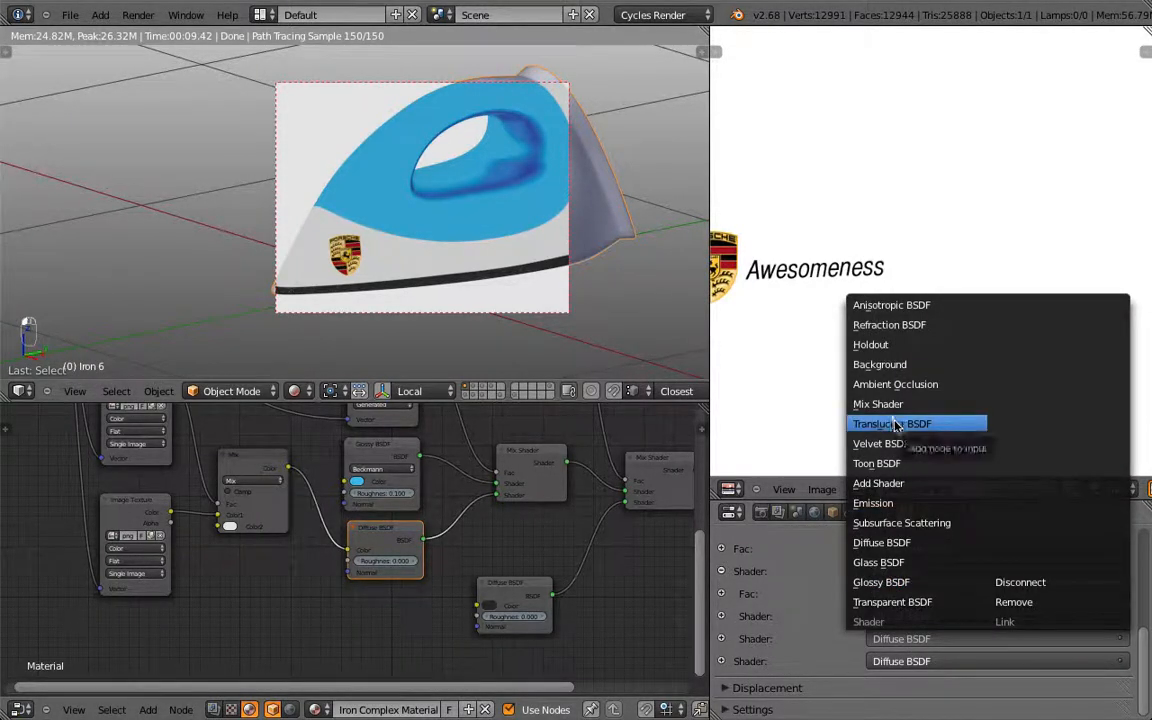
{"action": "left_click", "coordinate": [918, 583]}
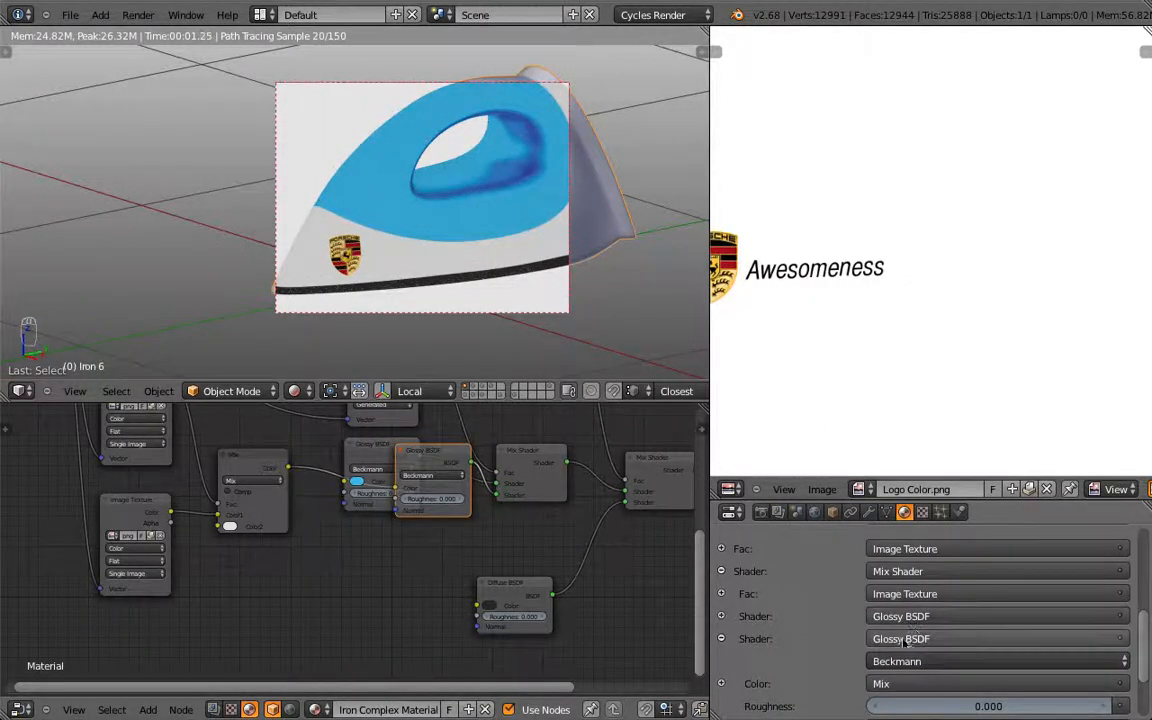
{"action": "scroll", "coordinate": [905, 640], "scroll_direction": "down", "scroll_amount": 4}
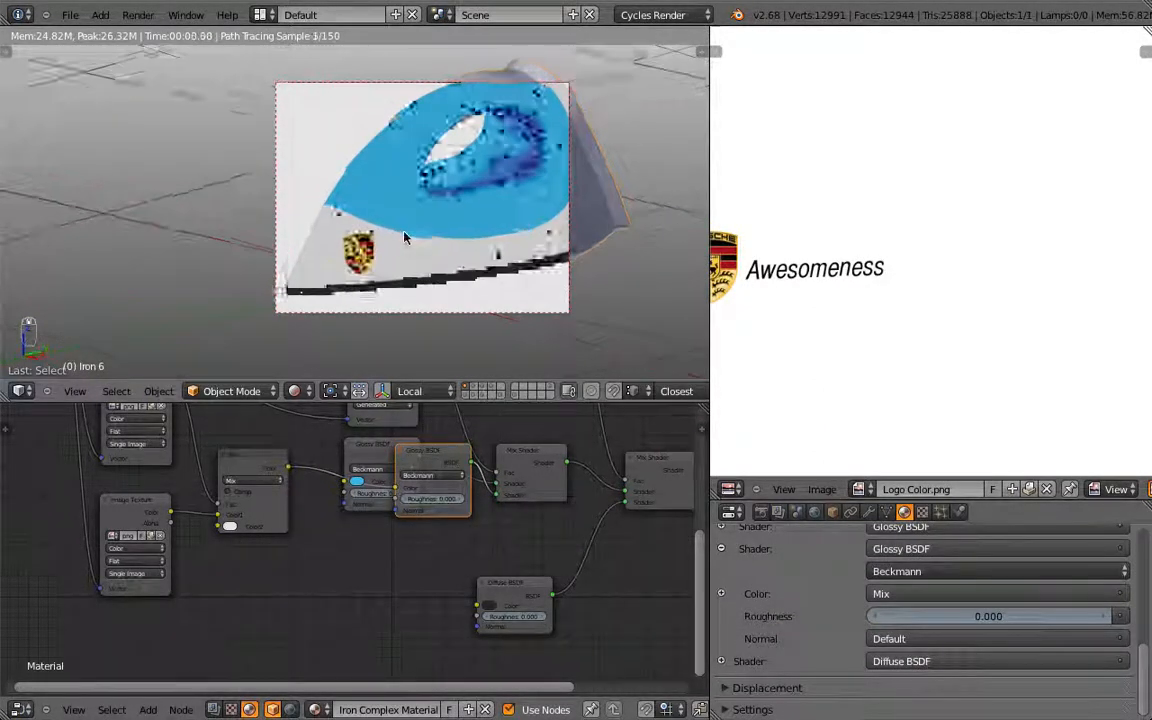
Show the additional scene layers containing the ground and lights, and view the rendered iron from the front.
{"action": "middle_click_drag", "start_coordinate": [405, 238], "coordinate": [481, 233]}
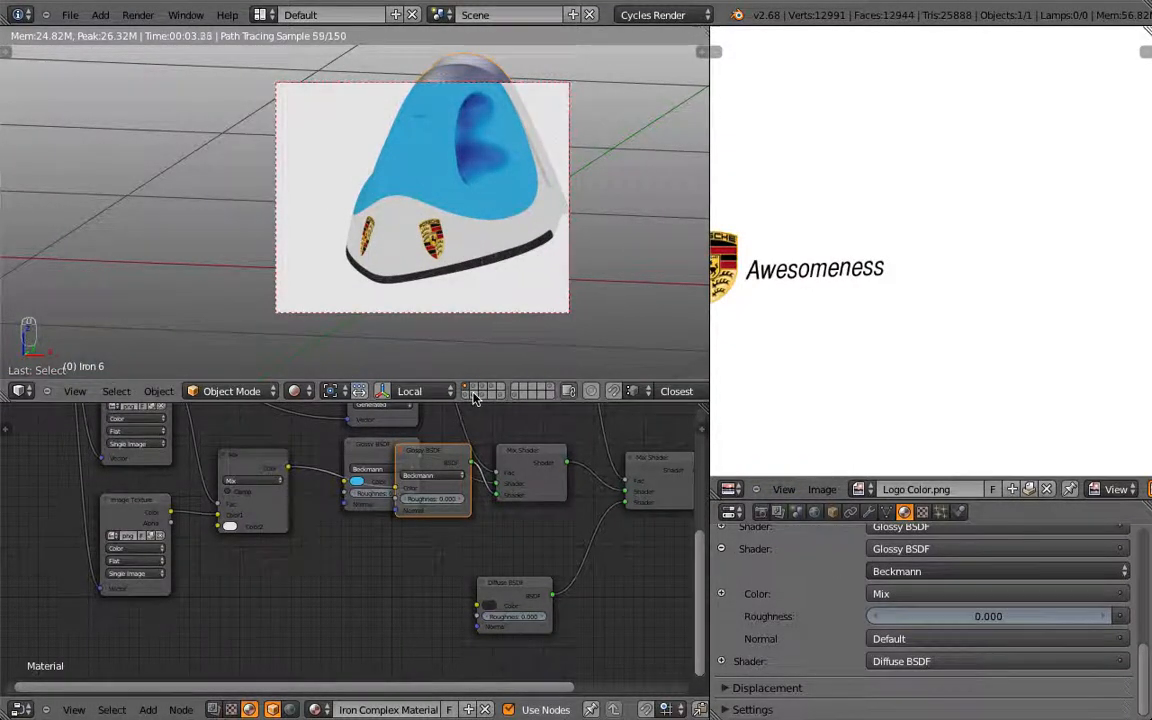
{"action": "left_click", "coordinate": [473, 394], "text": "shift"}
{"action": "left_click", "coordinate": [473, 394], "text": "shift"}
{"action": "left_click", "coordinate": [482, 394], "text": "shift"}
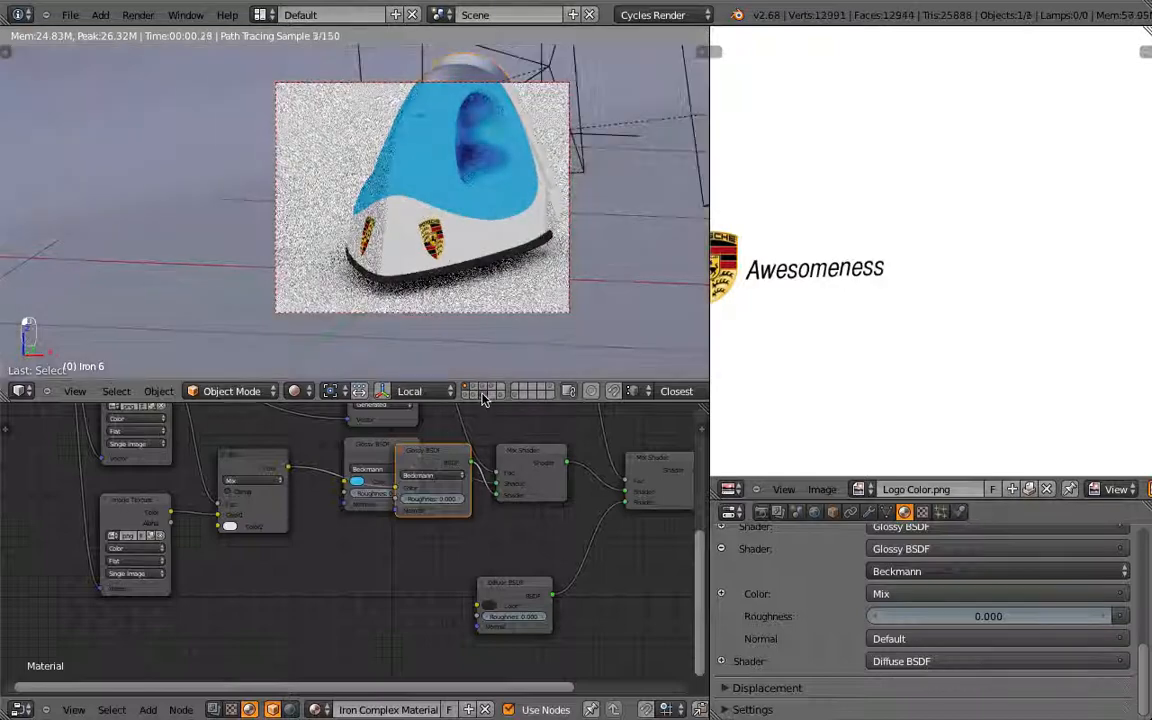
{"action": "middle_click_drag", "start_coordinate": [466, 242], "coordinate": [560, 268]}
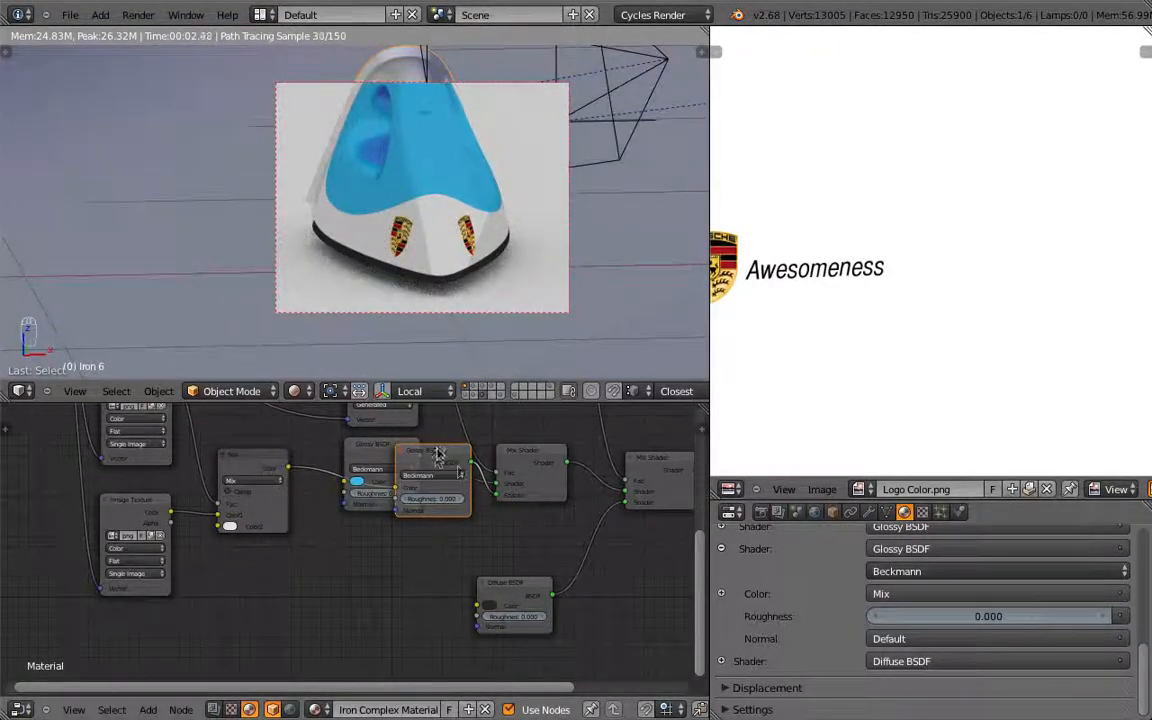
Separate the two overlapping Glossy BSDF nodes and set the roughness to 0.2 on the Mix-fed one and 0 on the blue one.
{"action": "left_click_drag", "start_coordinate": [437, 455], "coordinate": [383, 552]}
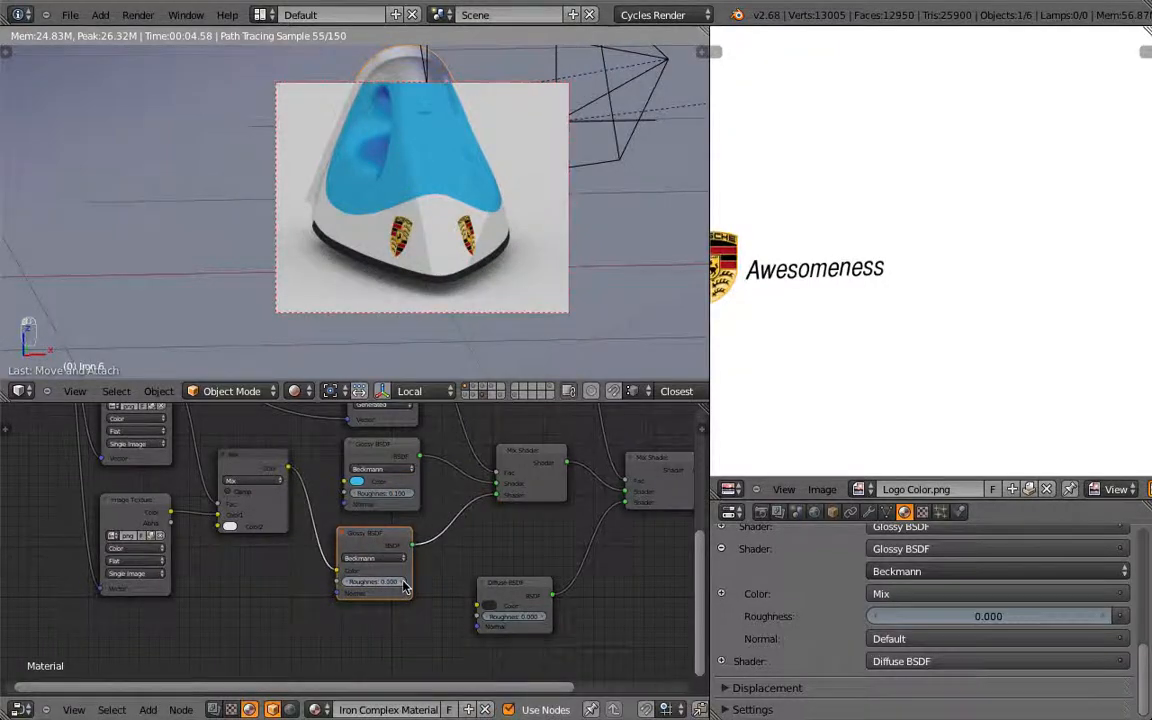
{"action": "left_click", "coordinate": [403, 582]}
{"action": "left_click", "coordinate": [403, 582]}
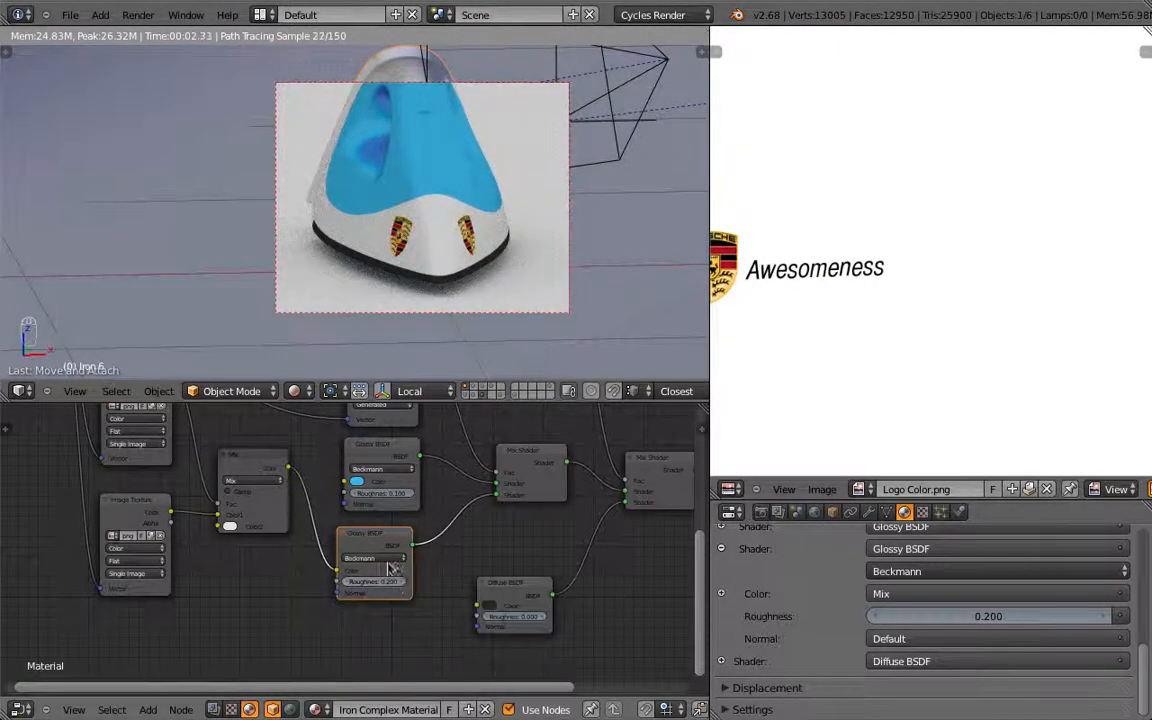
{"action": "left_click", "coordinate": [352, 493]}
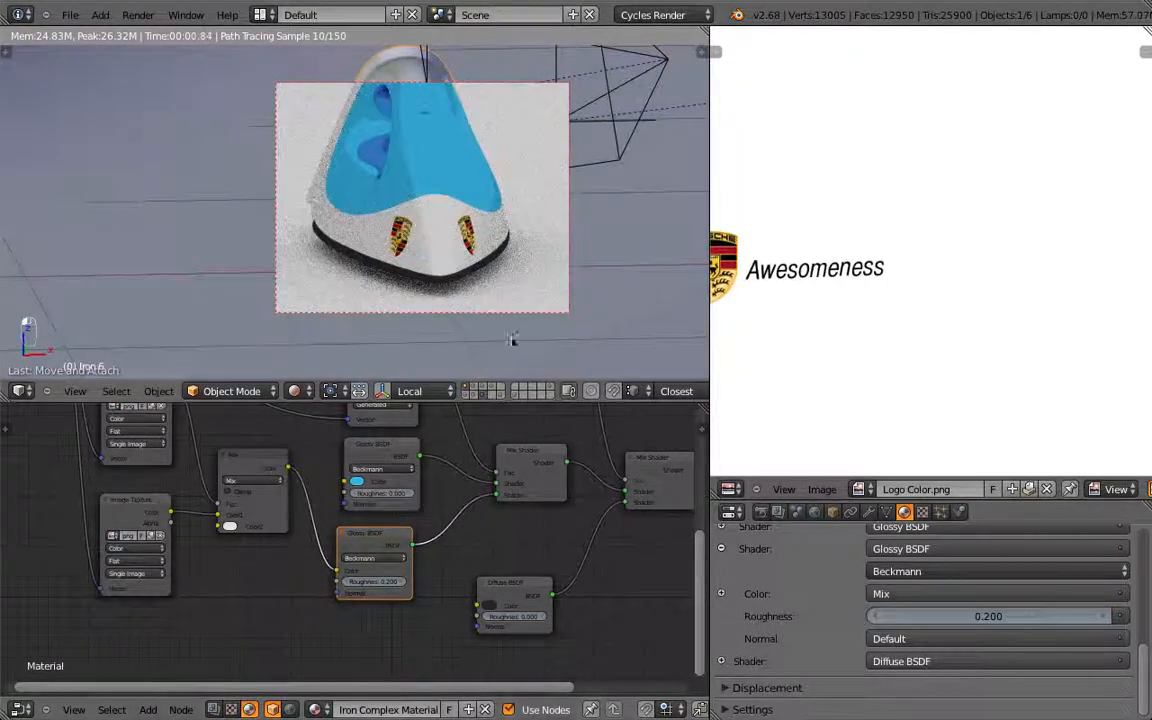
{"action": "middle_click_drag", "start_coordinate": [512, 339], "coordinate": [350, 308]}
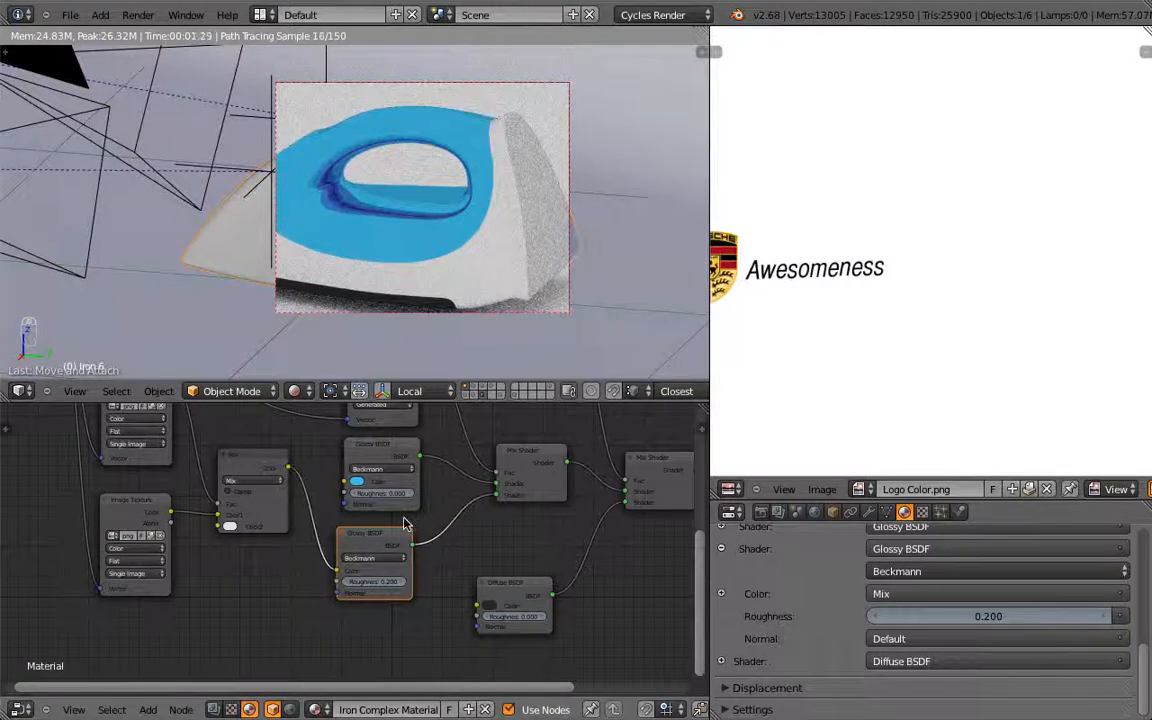
Darken the color Mix node's Color2 to dark gray and check the iron's render from several angles.
{"action": "left_click", "coordinate": [232, 527]}
{"action": "scroll", "coordinate": [281, 447], "scroll_direction": "down", "scroll_amount": 7}
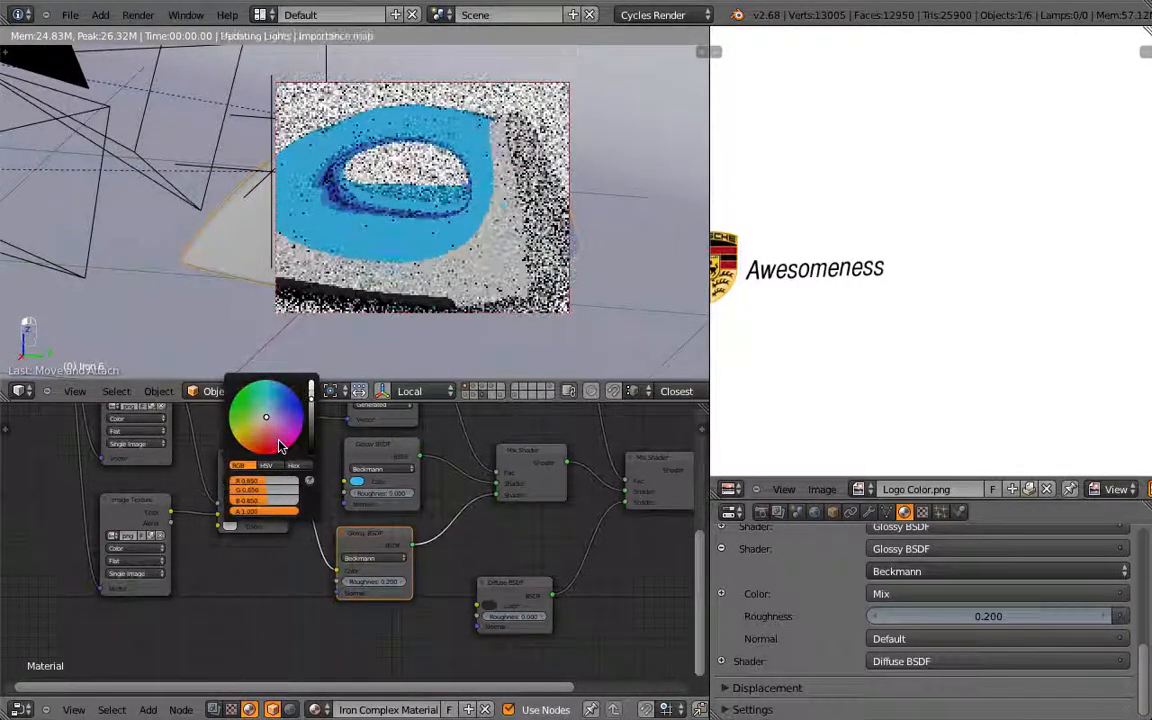
{"action": "scroll", "coordinate": [281, 447], "scroll_direction": "down", "scroll_amount": 3}
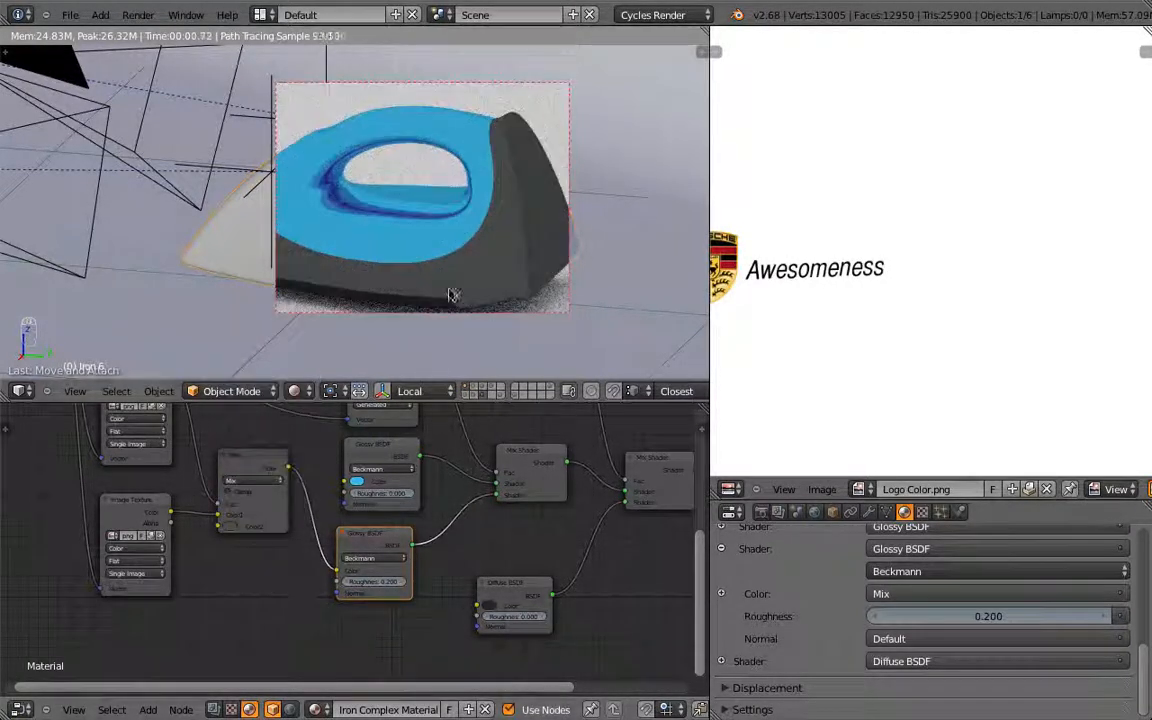
{"action": "middle_click_drag", "start_coordinate": [452, 293], "coordinate": [548, 264]}
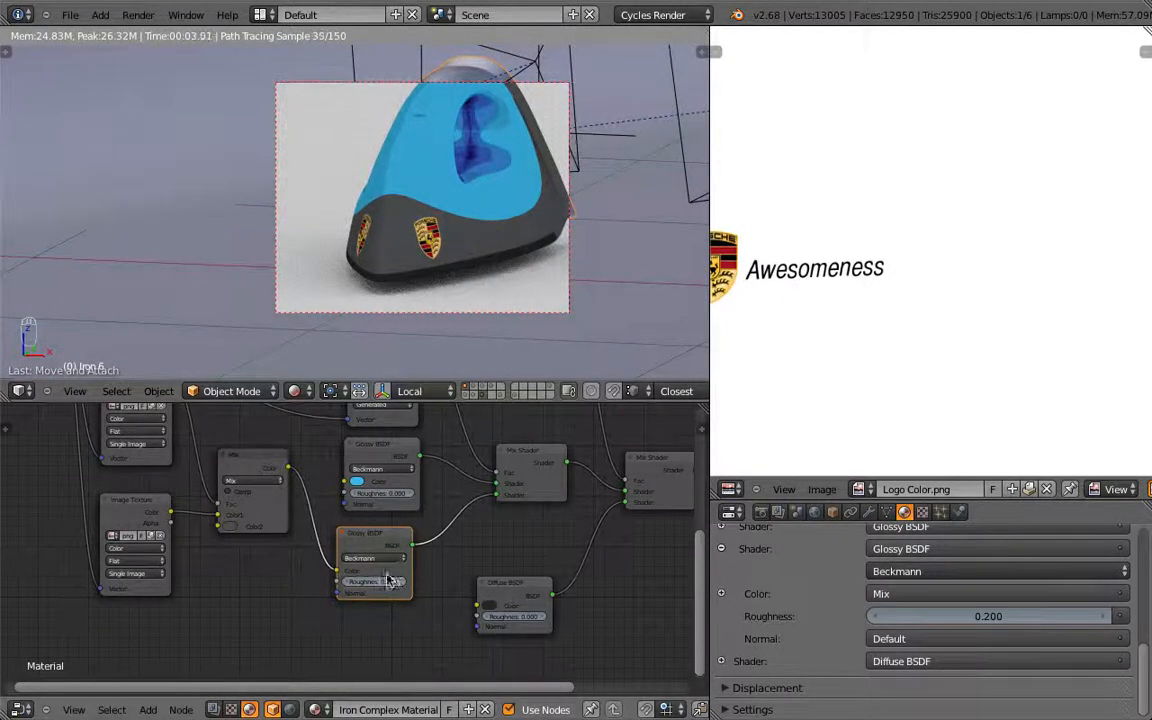
{"action": "middle_click_drag", "start_coordinate": [490, 257], "coordinate": [476, 257]}
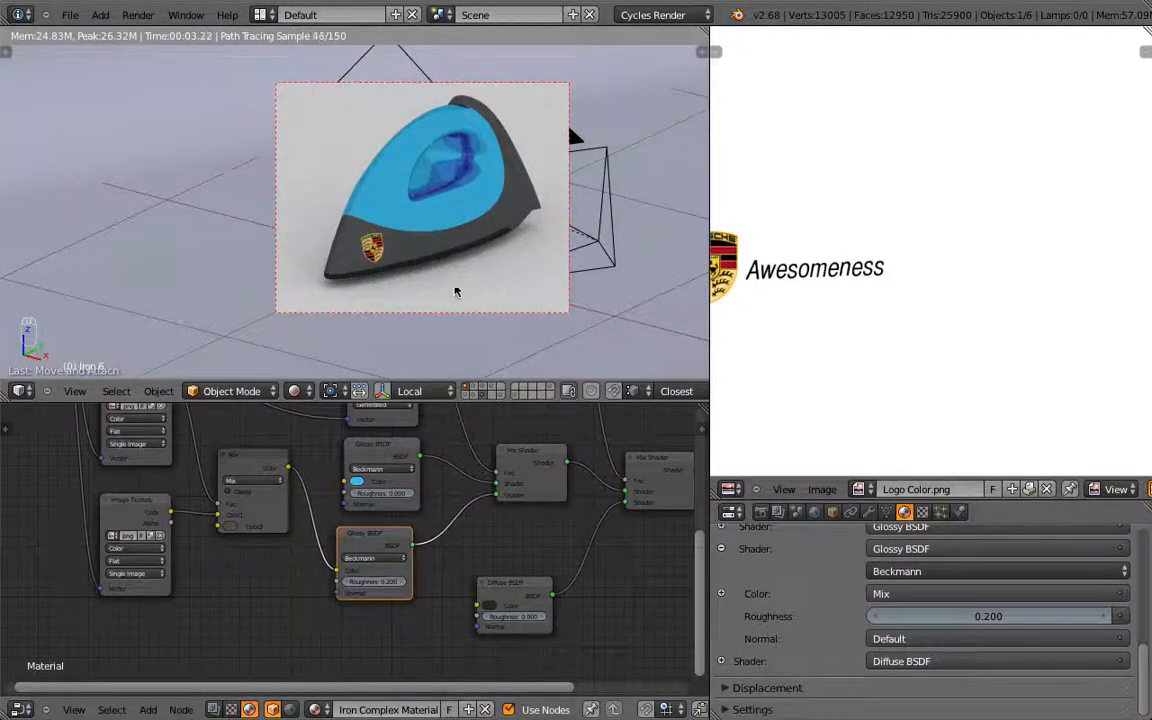
Recolor the blue Glossy BSDF with the red sampled from the crest in the logo image.
{"action": "left_click", "coordinate": [360, 482]}
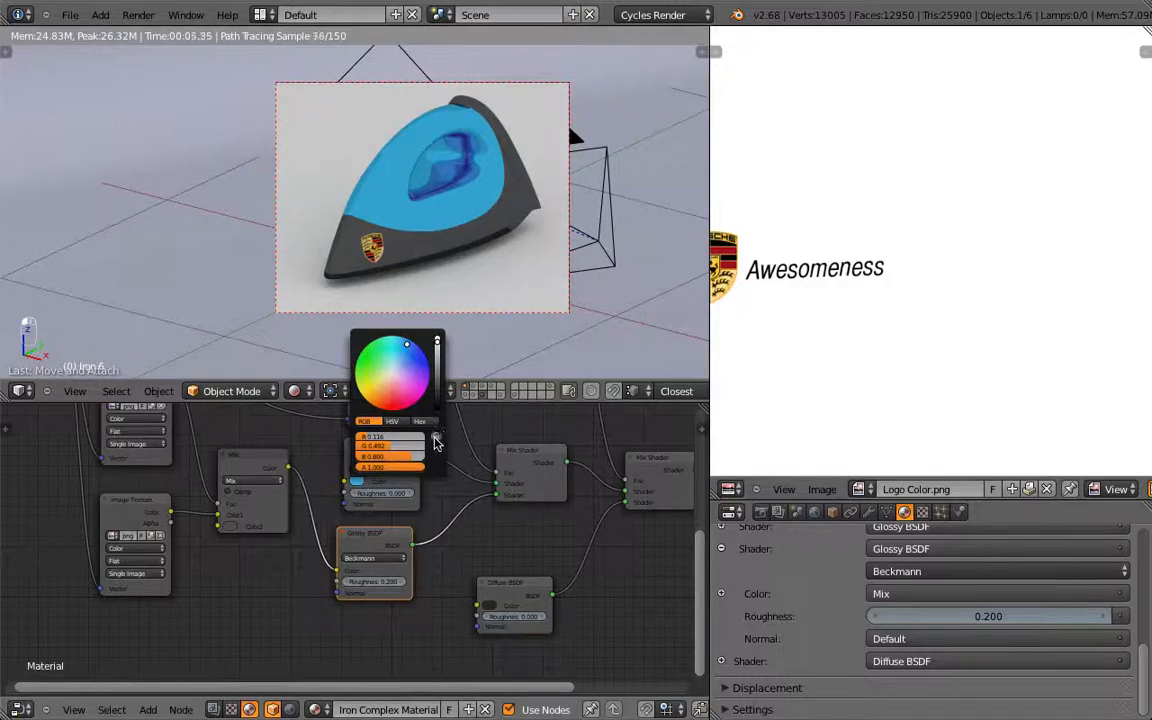
{"action": "left_click", "coordinate": [736, 258]}
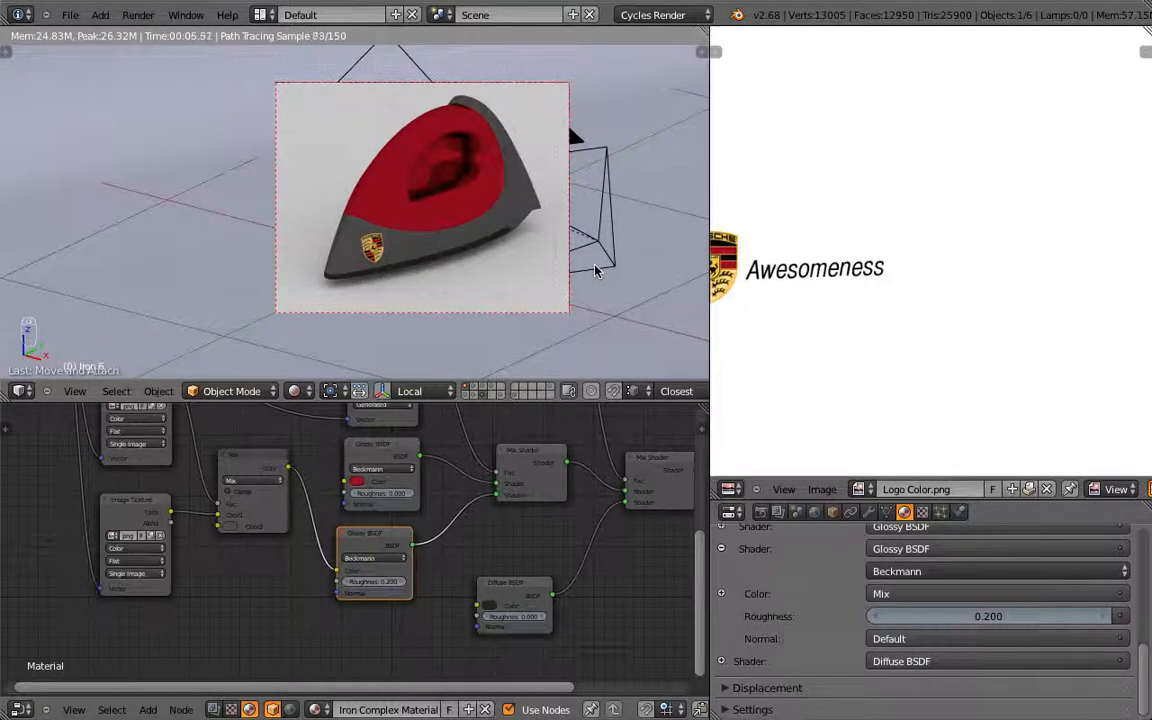
Display the 3D view in solid shading and enter Edit Mode on the iron to show its UV layout over the logo image.
{"action": "key", "text": "z"}
{"action": "key", "text": "z"}
{"action": "mouse_move", "coordinate": [632, 296]}
{"action": "middle_mouse_down"}
{"action": "mouse_move", "coordinate": [419, 285]}
{"action": "mouse_move", "coordinate": [612, 267]}
{"action": "middle_mouse_up"}
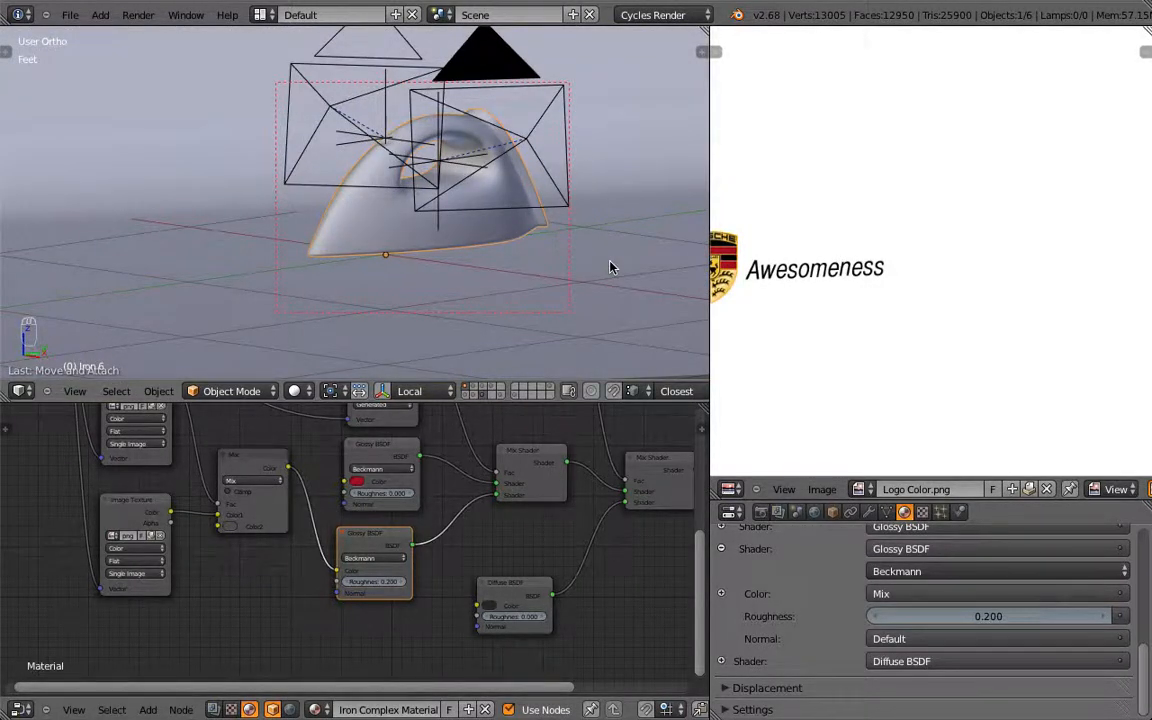
{"action": "scroll", "coordinate": [548, 249], "scroll_direction": "down", "scroll_amount": 4}
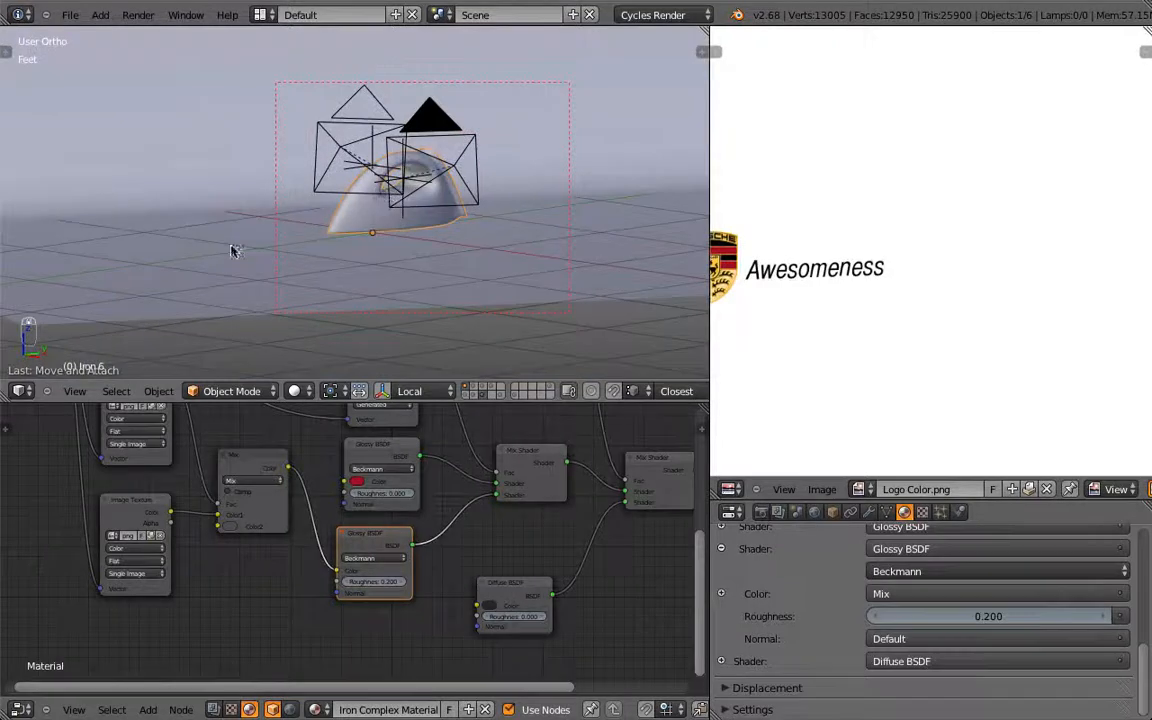
{"action": "left_click", "coordinate": [231, 391]}
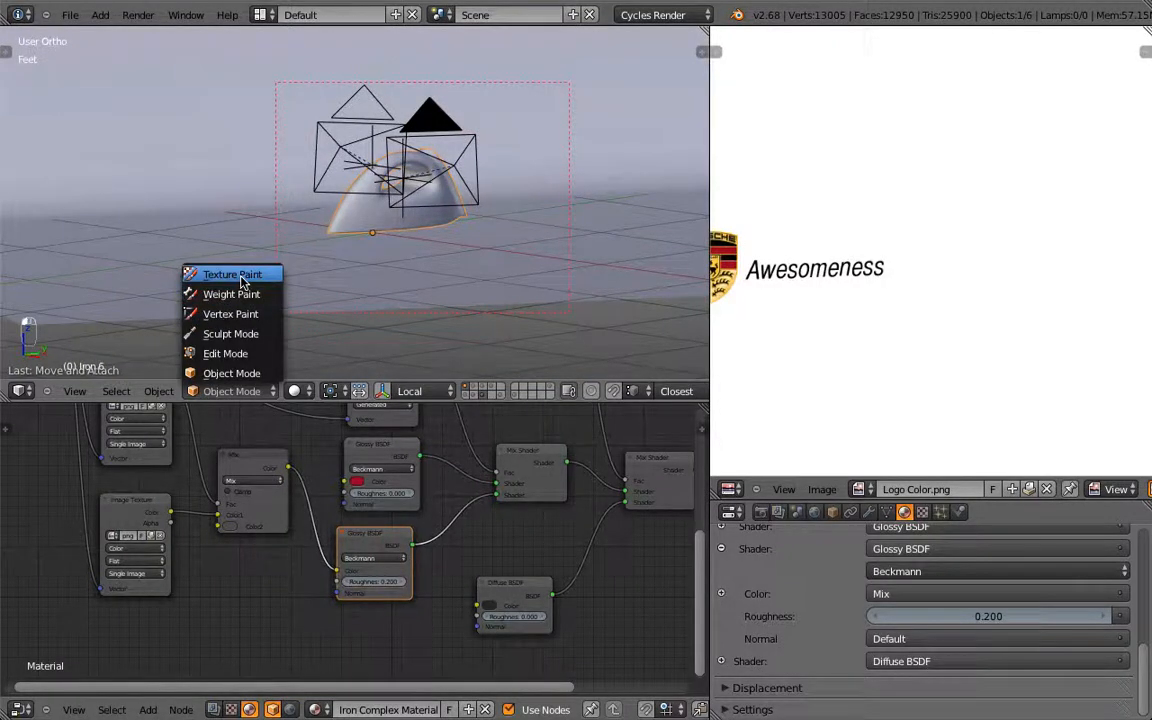
{"action": "key", "text": "Tab"}
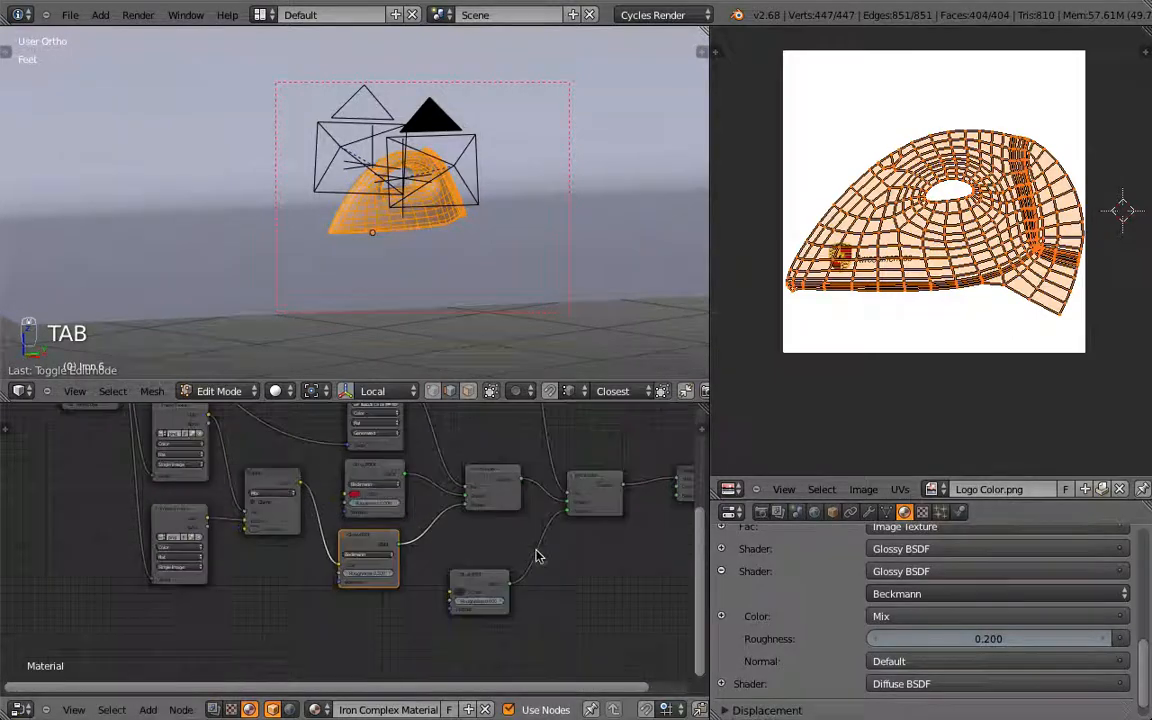
Examine the iron material's complete node tree in a maximized node editor, then restore the layout.
{"action": "key", "text": "ctrl+Up"}
{"action": "key", "text": "Home"}
{"action": "middle_click_drag", "start_coordinate": [442, 593], "coordinate": [425, 606]}
{"action": "scroll", "coordinate": [435, 595], "scroll_direction": "down", "scroll_amount": 1}
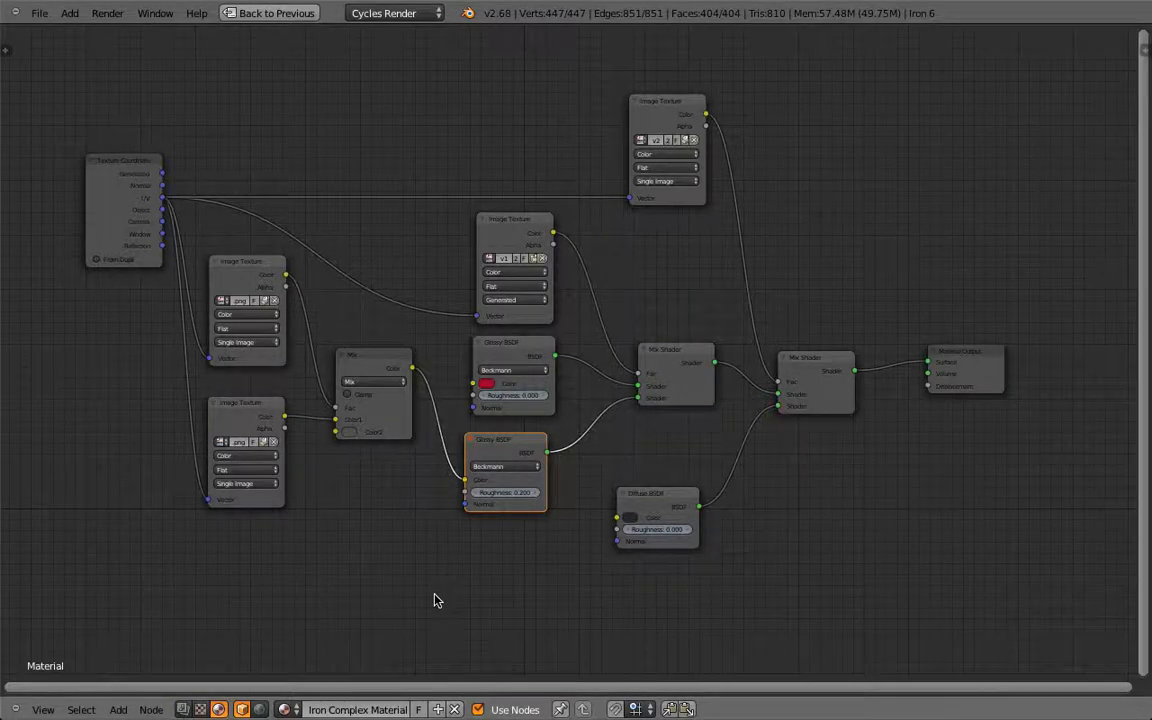
{"action": "key", "text": "shift+space"}
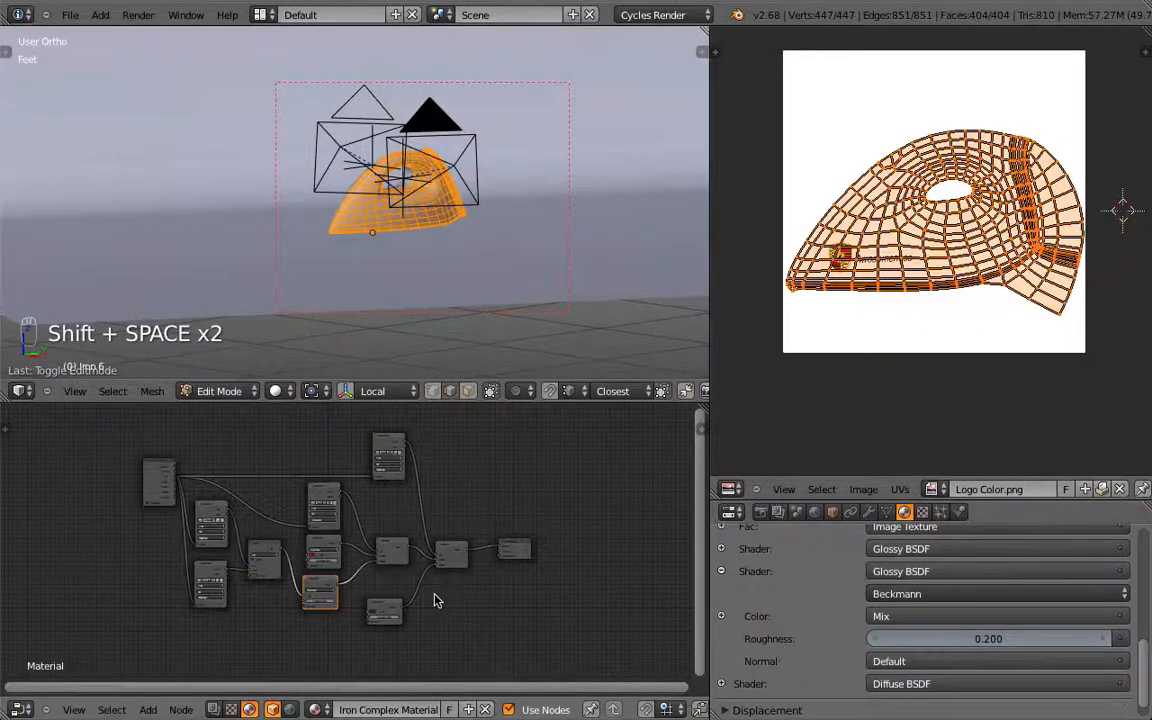
Set the 3D view's shading to Rendered.
{"action": "left_click", "coordinate": [289, 390]}
{"action": "left_click", "coordinate": [307, 275]}
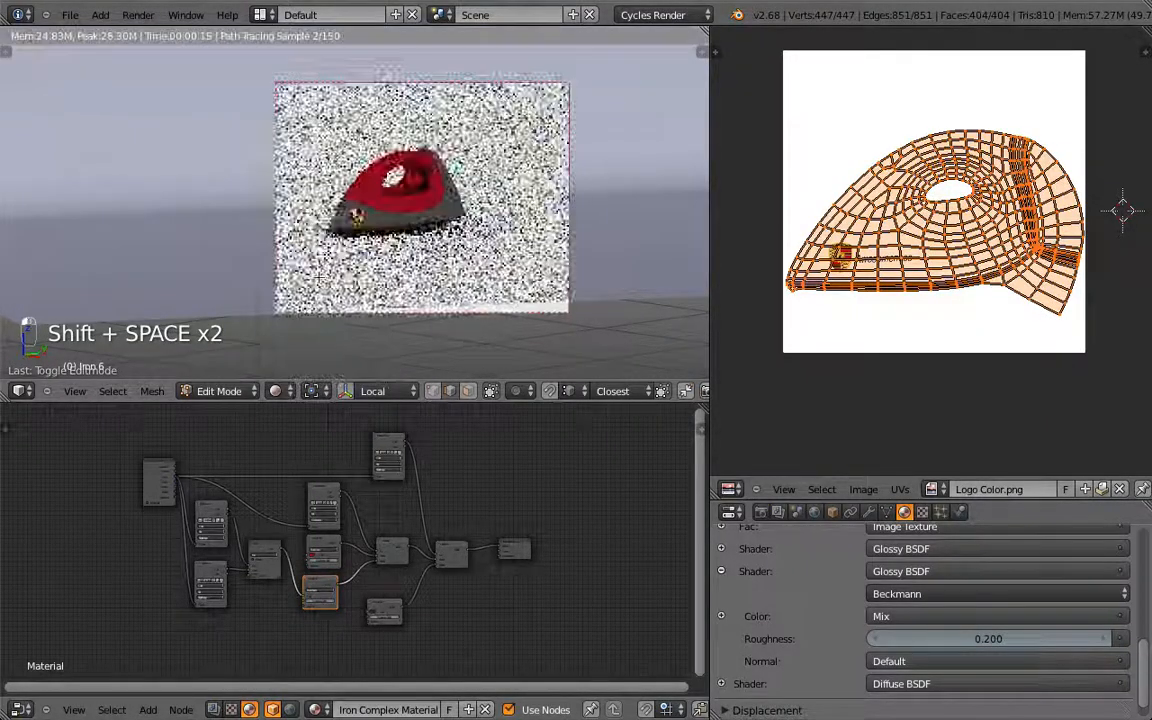